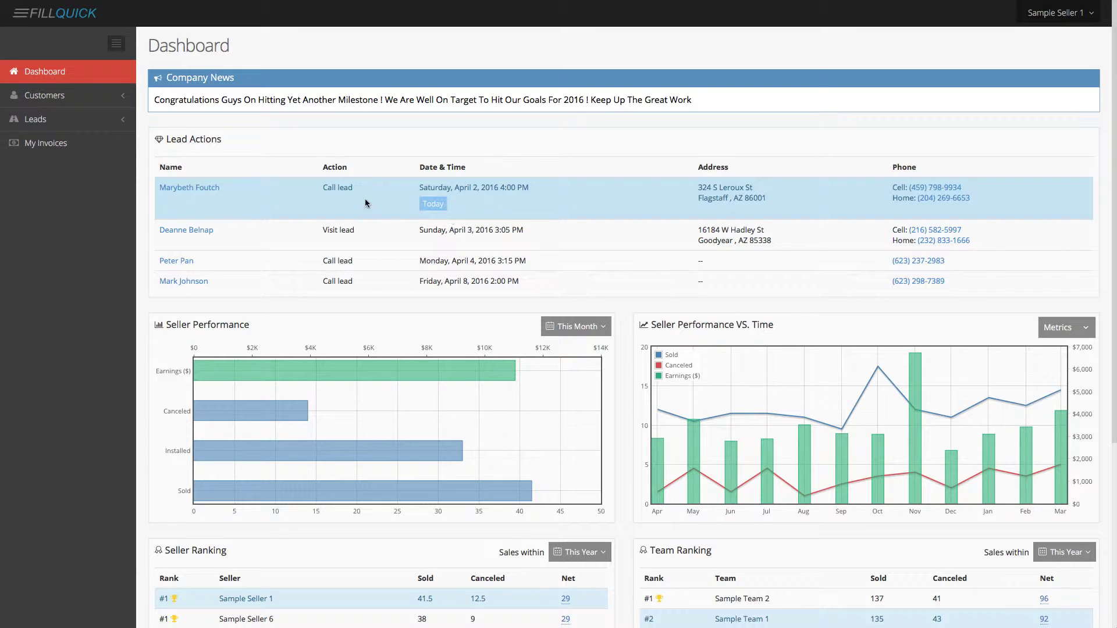
Open the Flagstaff lead and set its action date to 4/4/2016 at 9:00 AM.
left_click(194, 188)
scroll(640, 340, "down", 3)
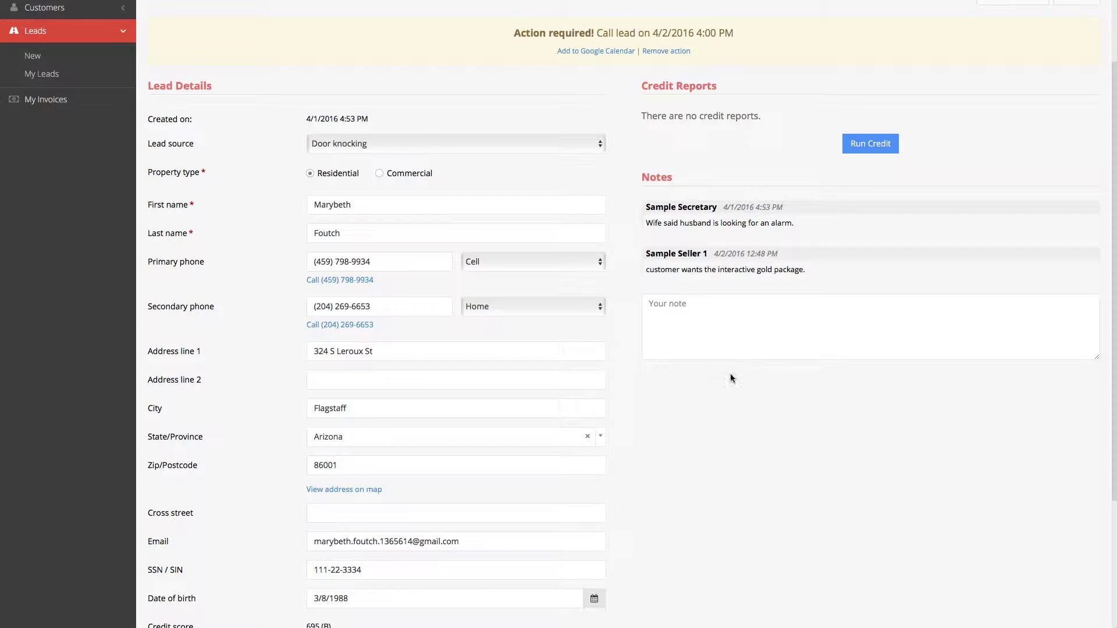
scroll(723, 391, "up", 3)
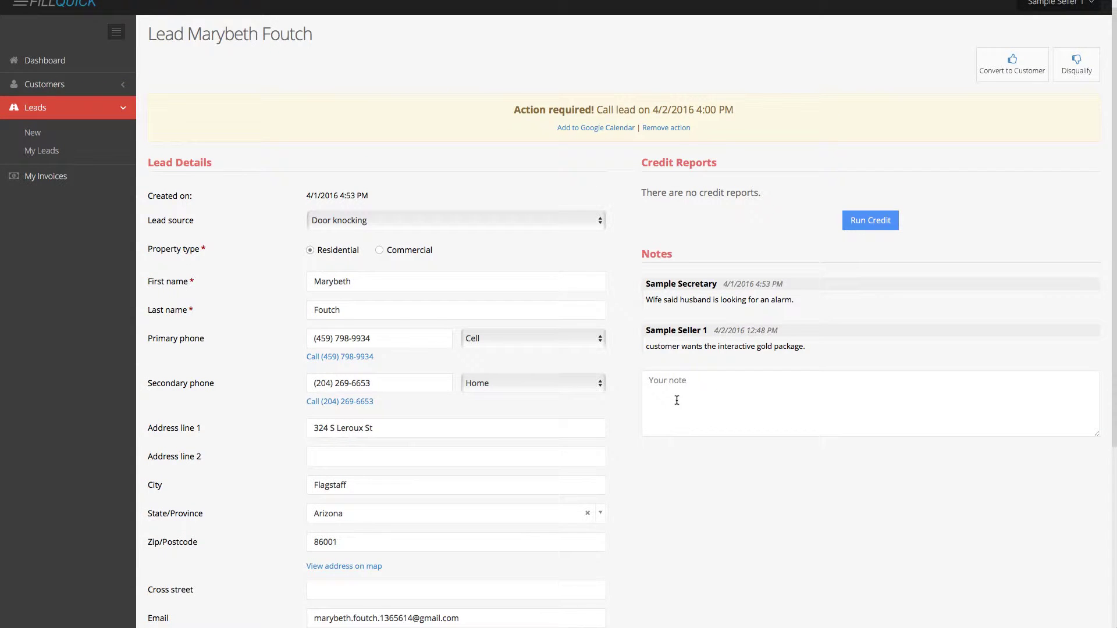
scroll(676, 400, "down", 1)
scroll(676, 400, "down", 8)
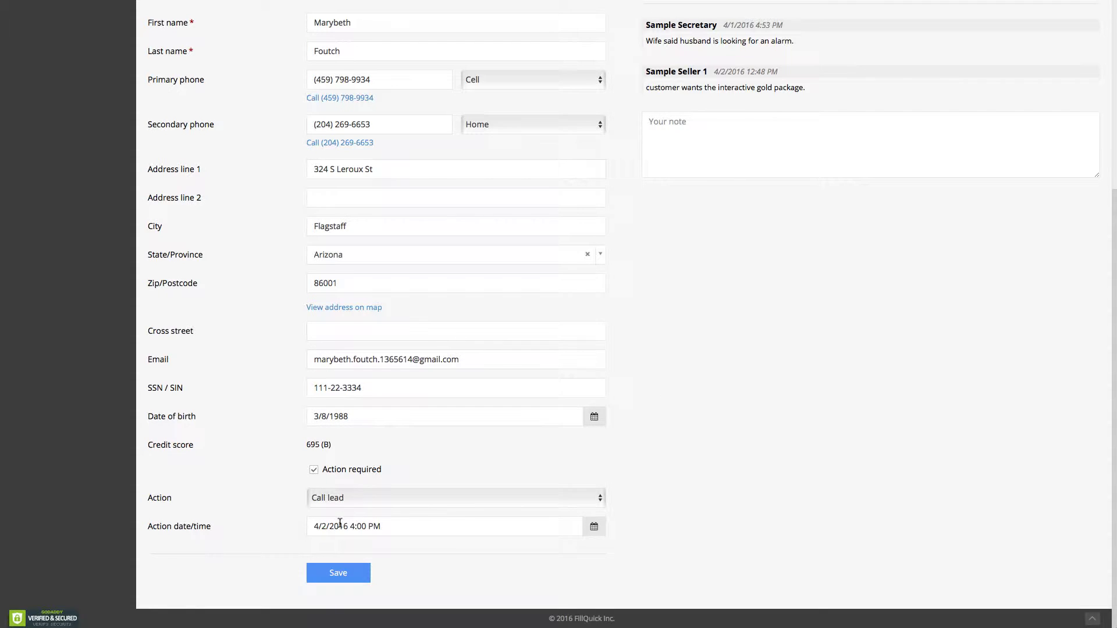
left_click(333, 529)
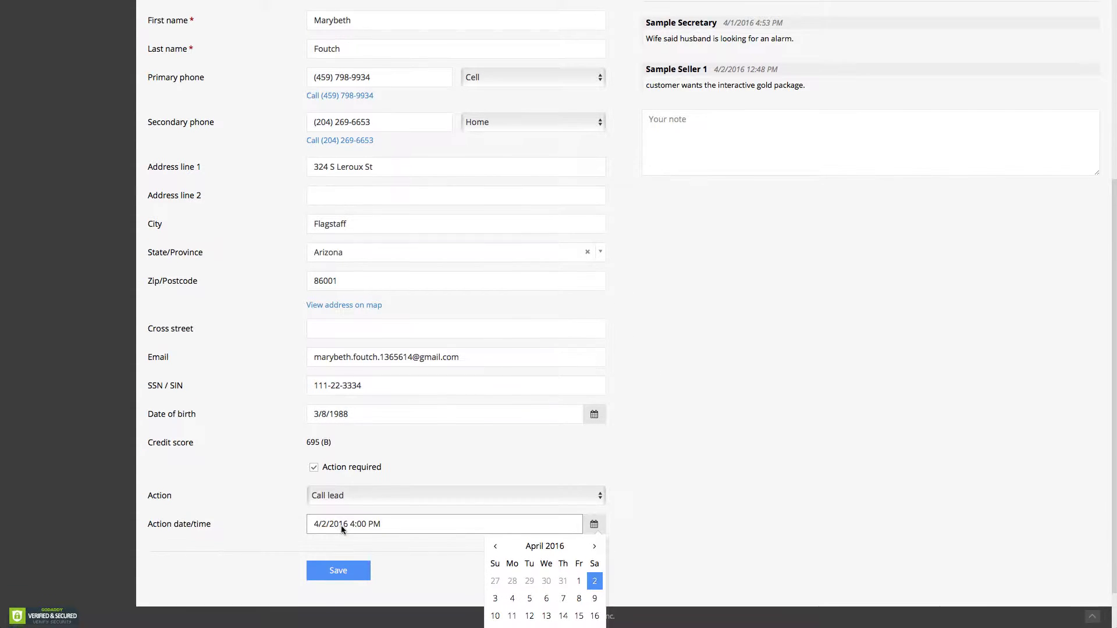
scroll(323, 512, "down", 2)
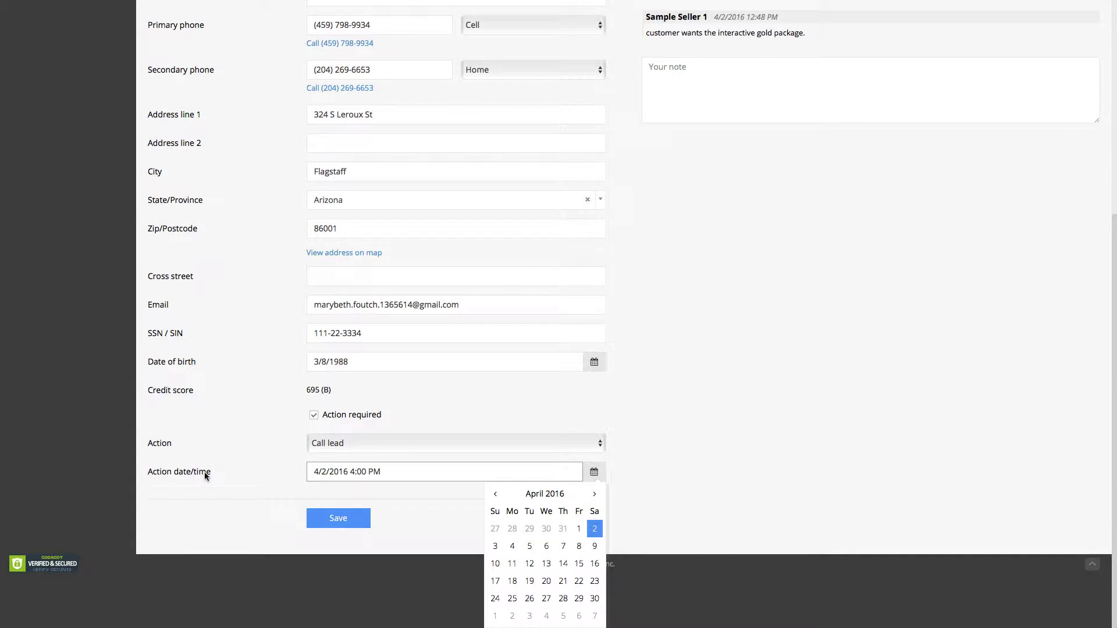
left_click(512, 546)
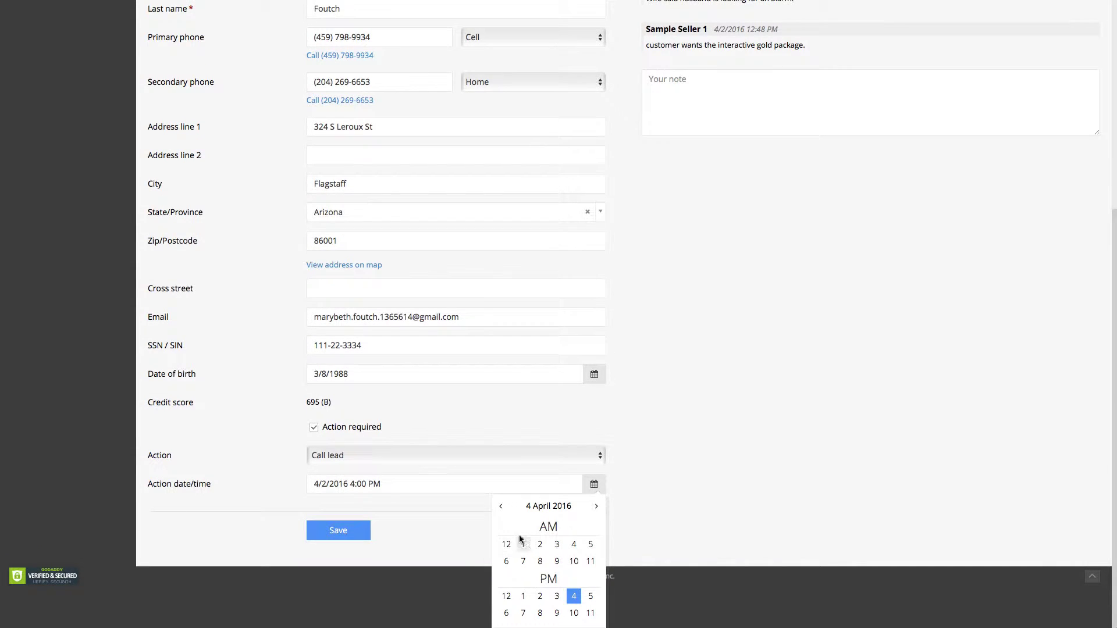
left_click(555, 562)
left_click(509, 579)
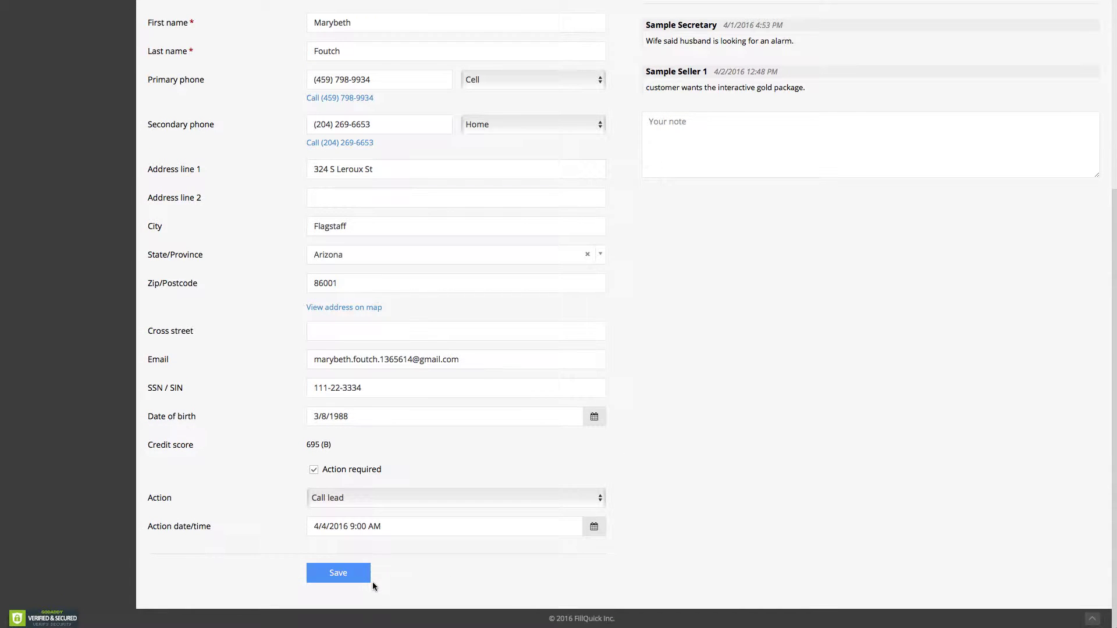
left_click(348, 575)
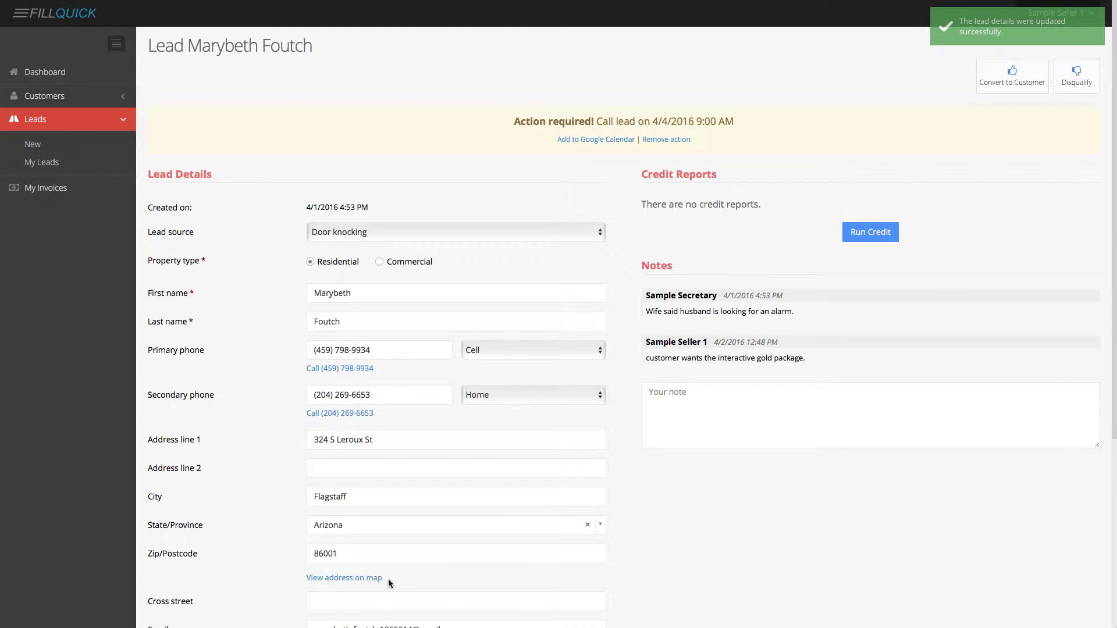
Change the lead's action type to Visit lead and save it.
scroll(388, 578, "down", 5)
left_click(335, 503)
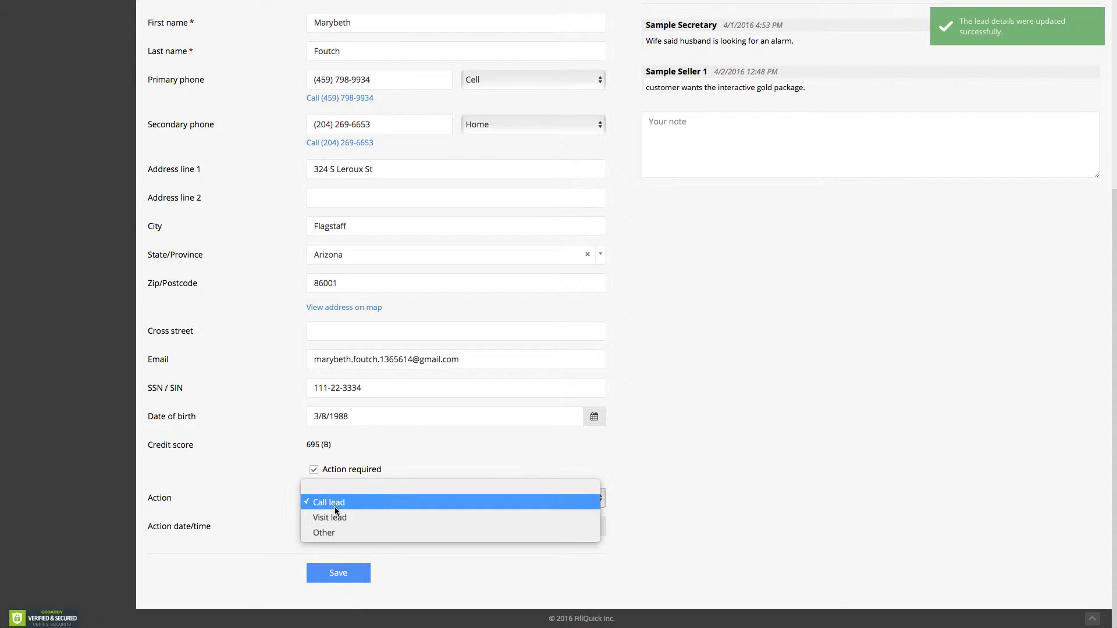
left_click(336, 514)
left_click(343, 574)
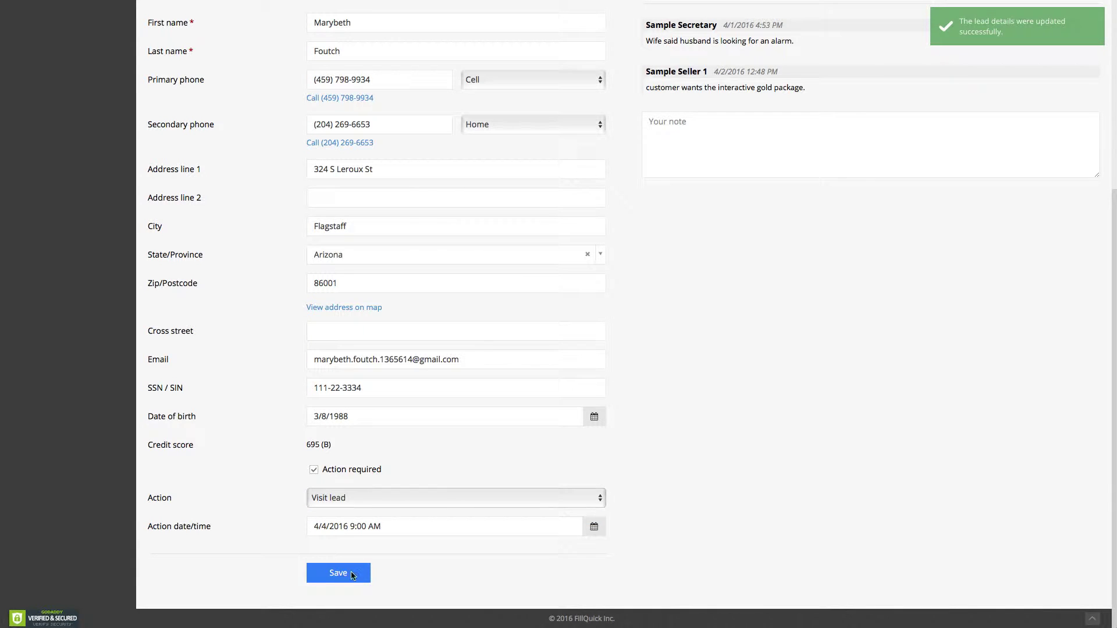
scroll(591, 451, "down", 5)
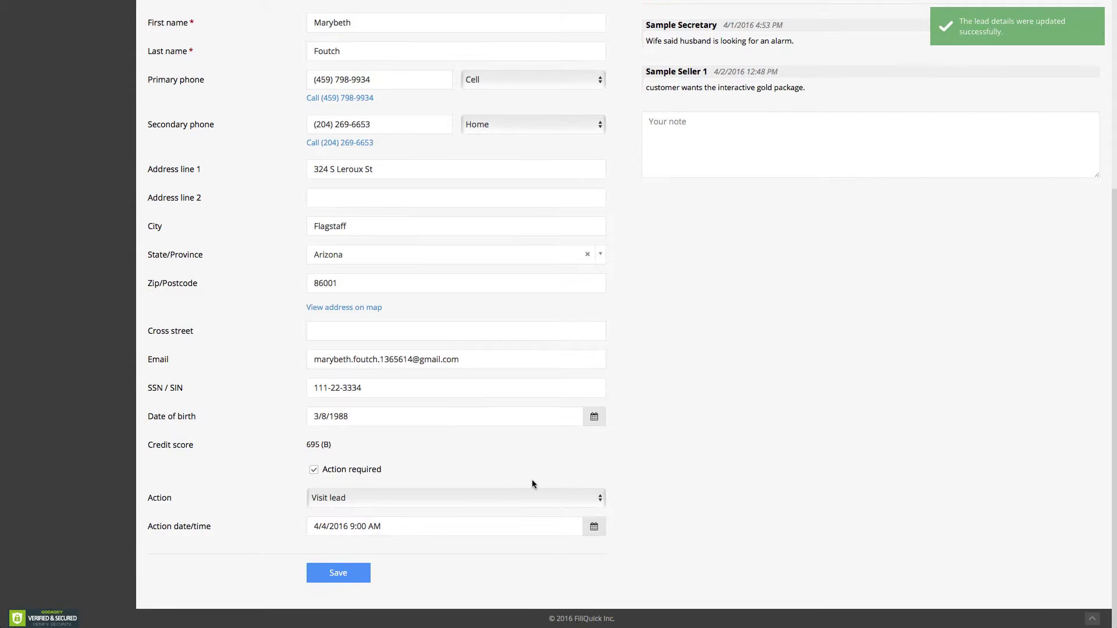
scroll(546, 463, "up", 5)
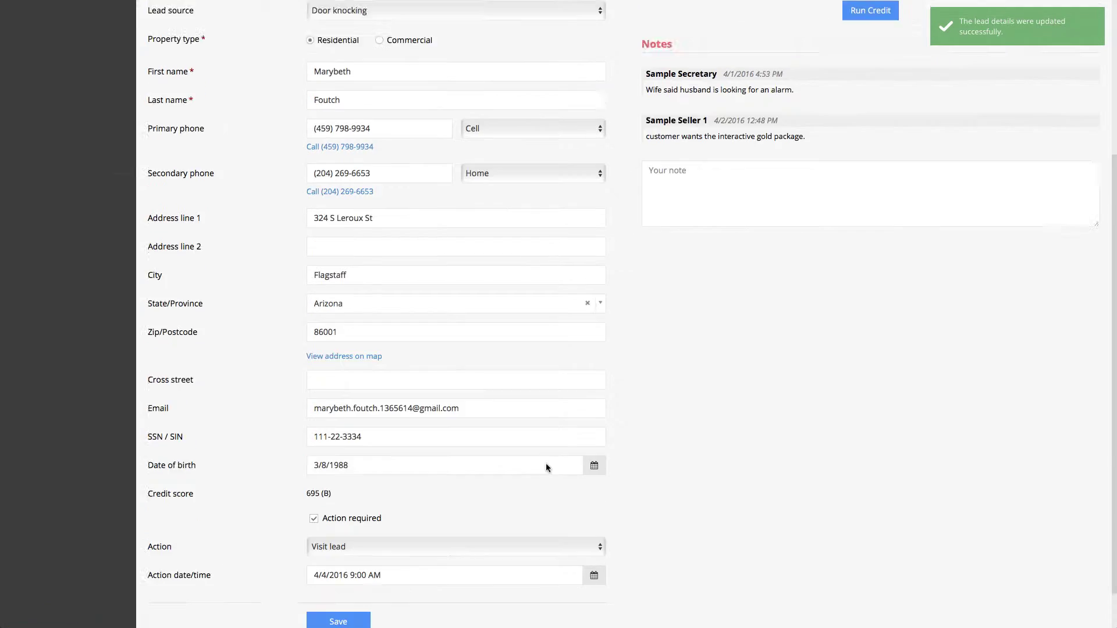
Return to the dashboard and reopen the Flagstaff lead to review its 4/4/2016 visit.
left_click(57, 76)
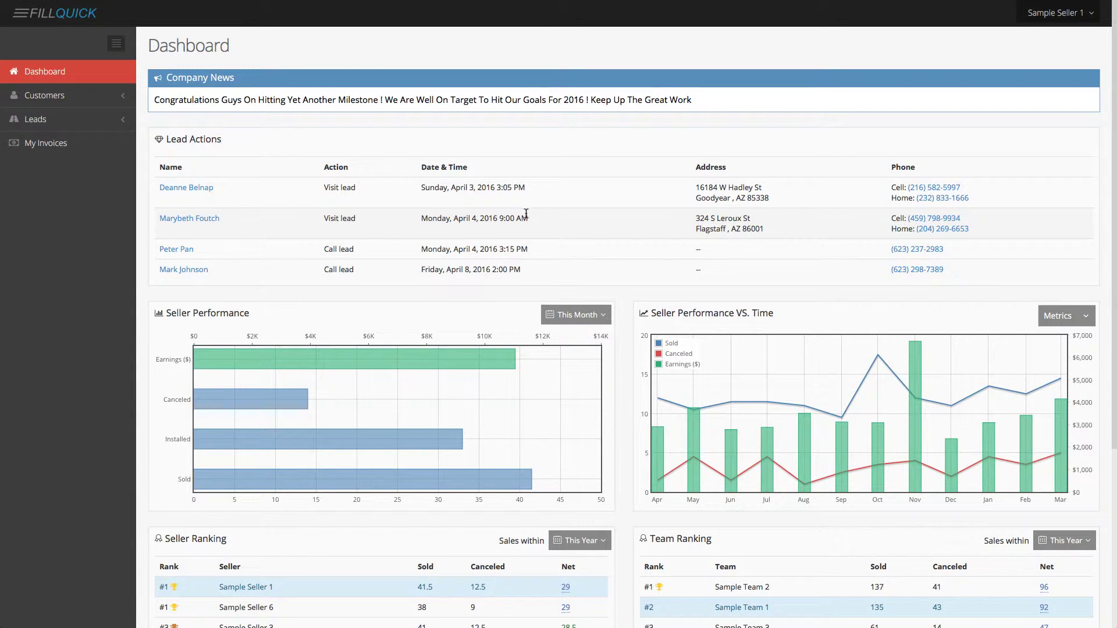
left_click(201, 222)
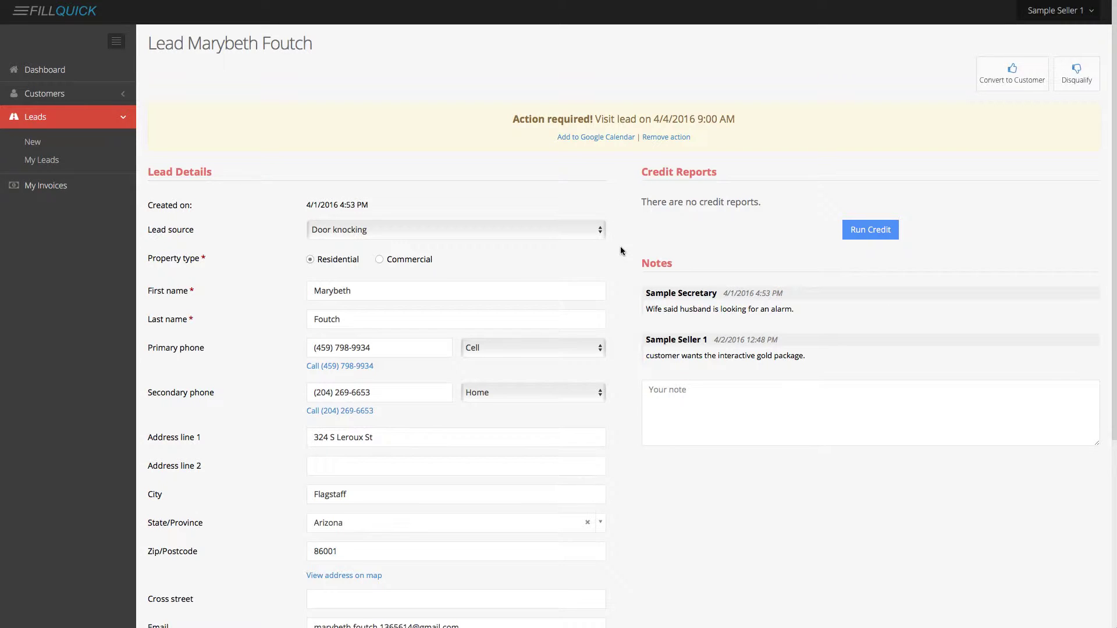
scroll(620, 250, "down", 1)
scroll(620, 250, "down", 3)
scroll(620, 250, "down", 5)
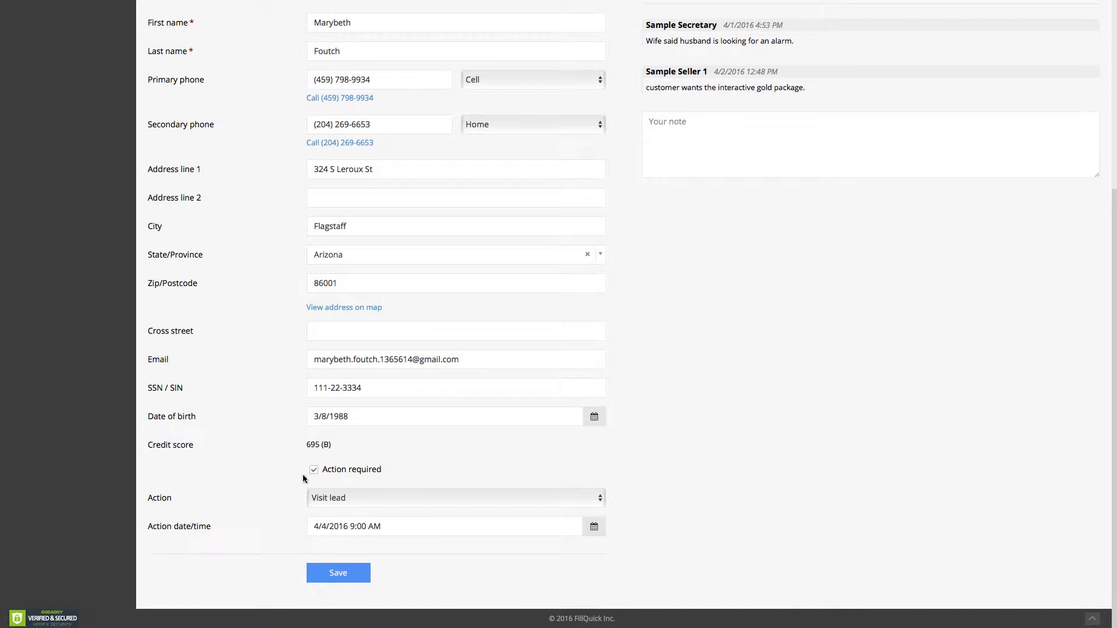
scroll(615, 430, "up", 5)
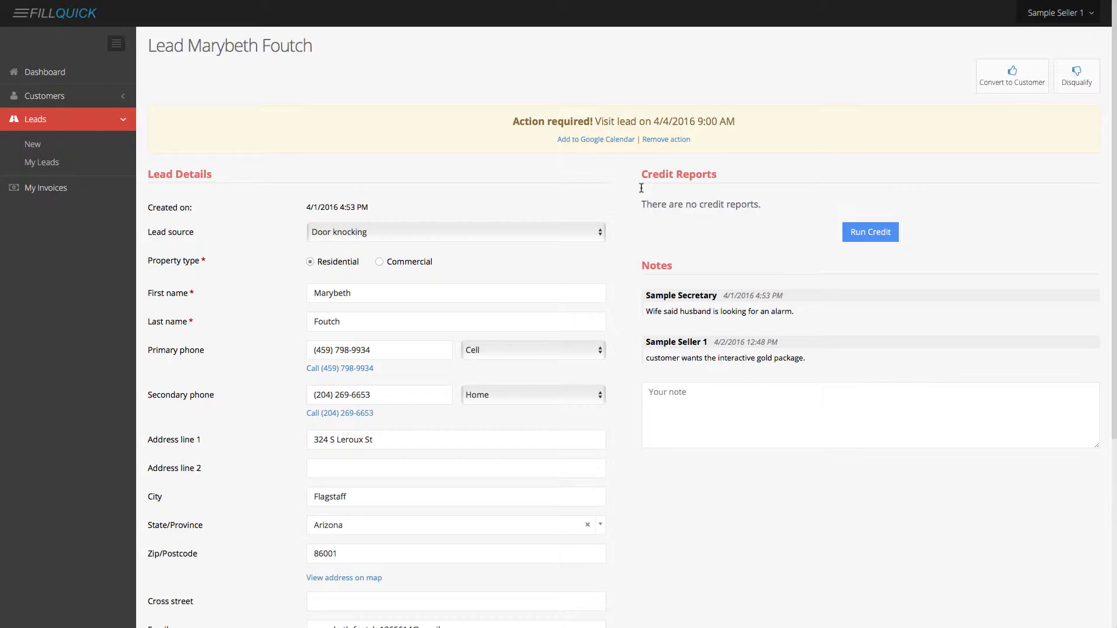
left_click(1076, 75)
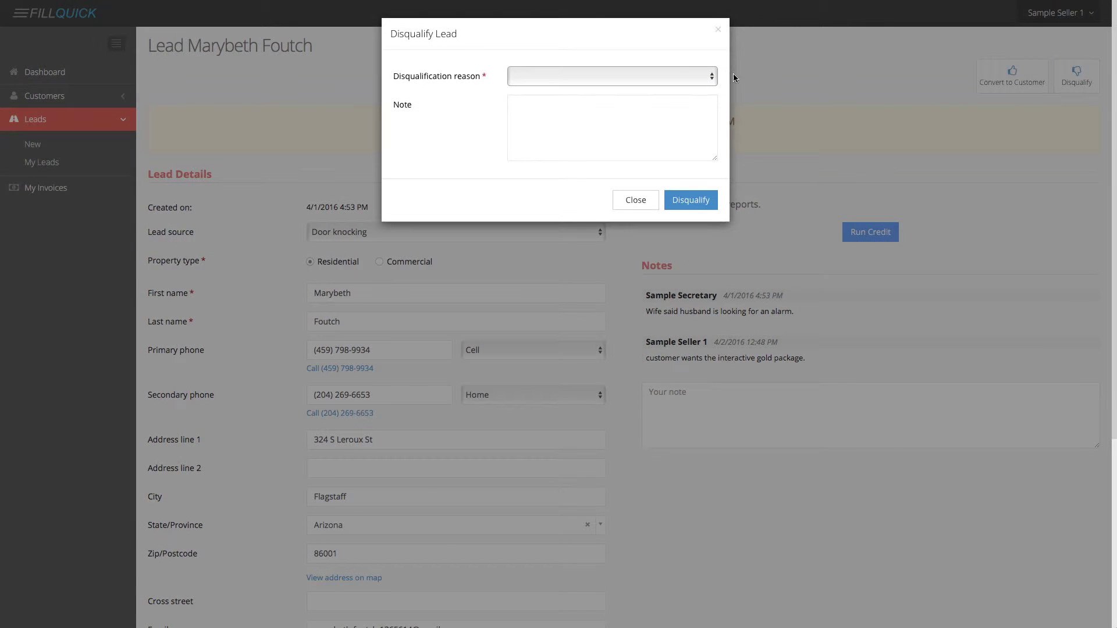
left_click(649, 75)
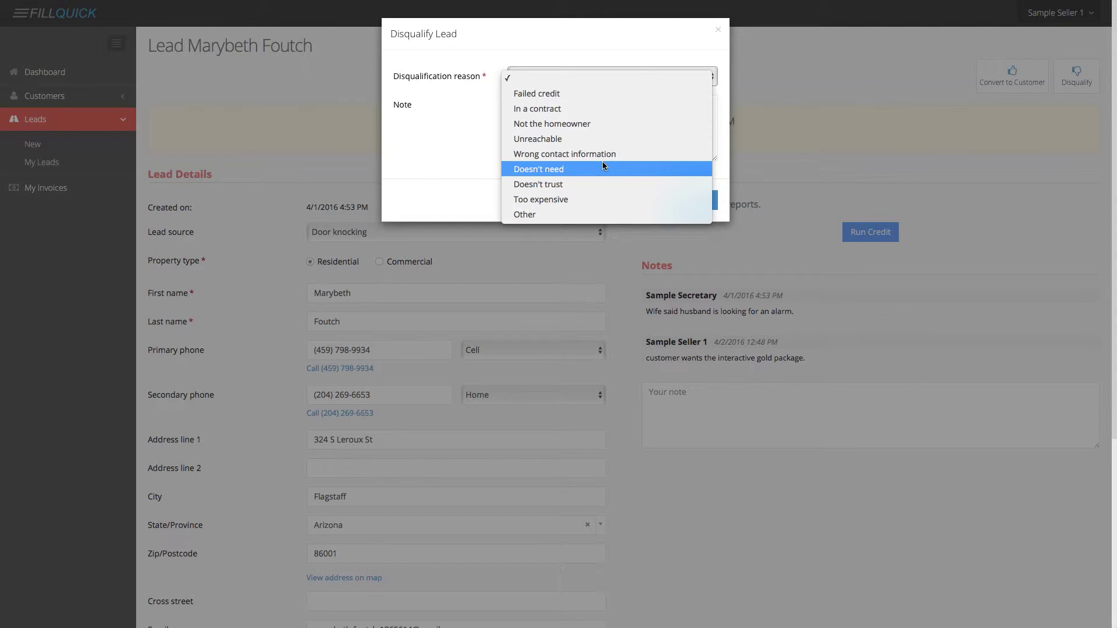
left_click(598, 109)
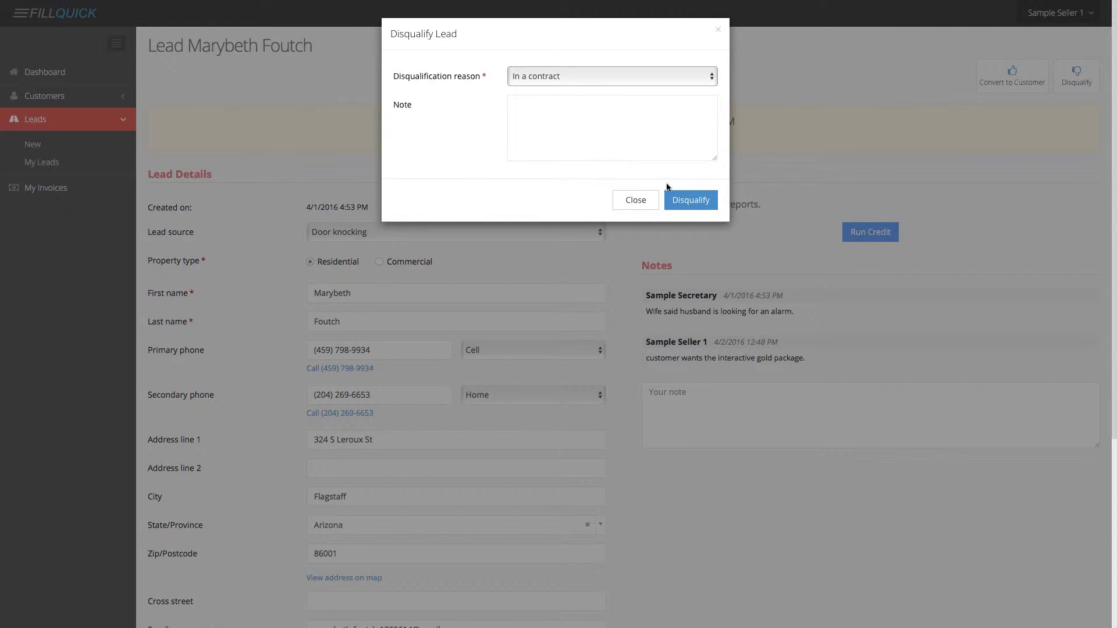
left_click(643, 206)
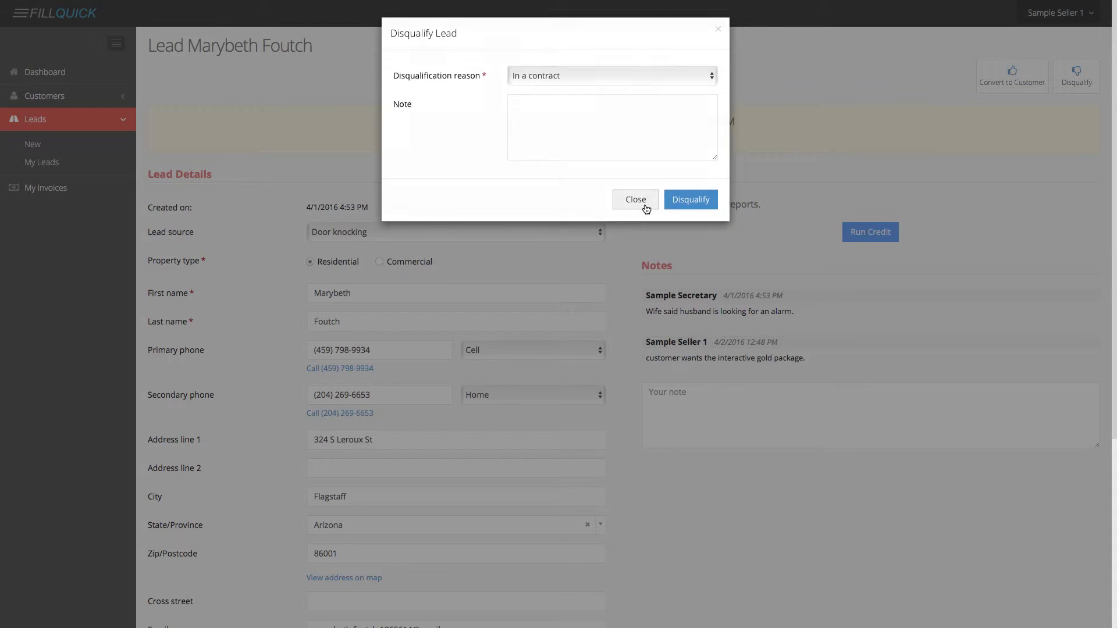
scroll(814, 166, "down", 2)
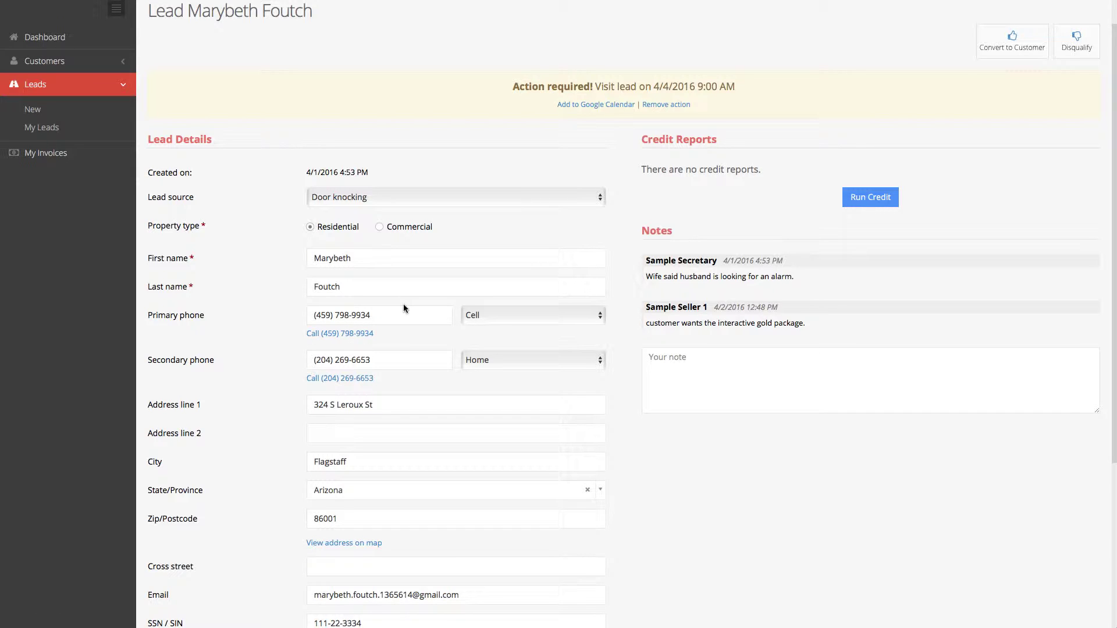
Convert the Flagstaff lead into a new customer.
scroll(473, 316, "up", 2)
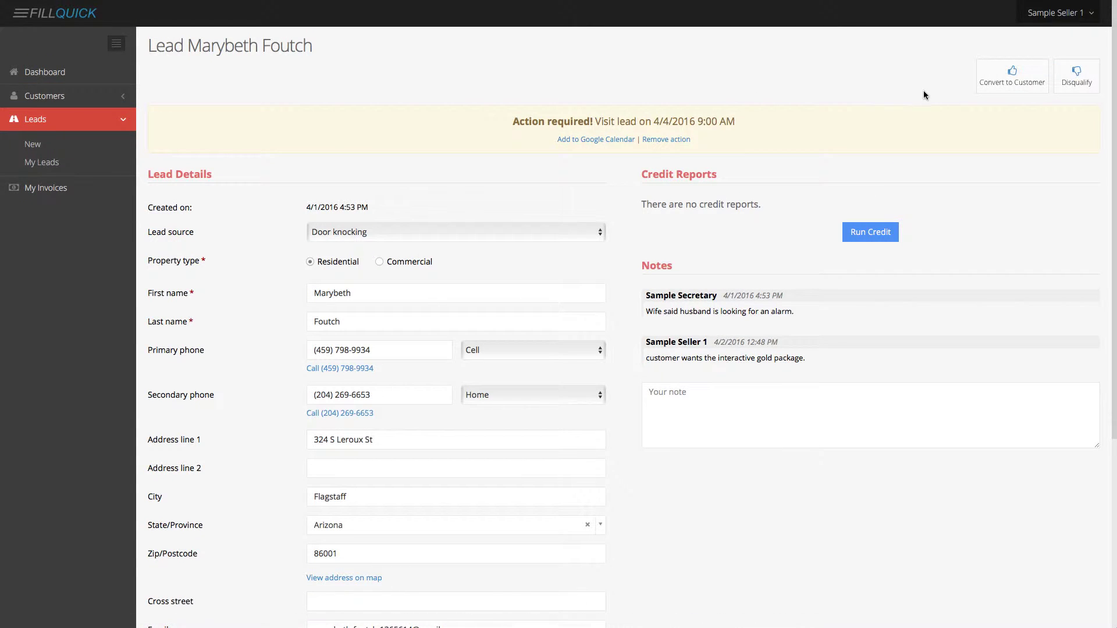
left_click(1014, 81)
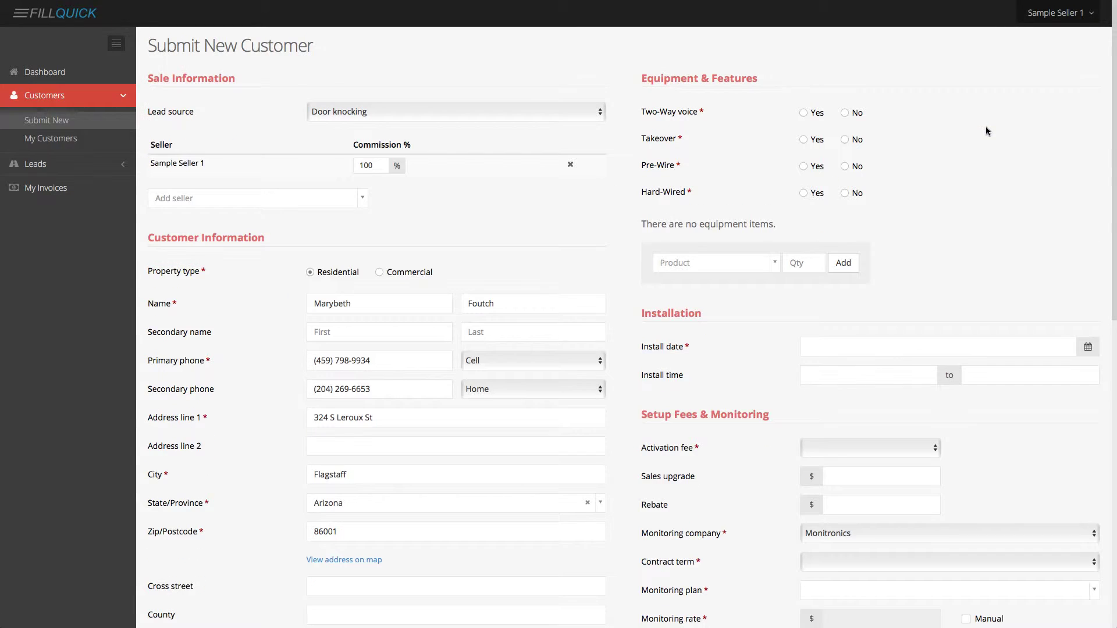
scroll(571, 349, "down", 3)
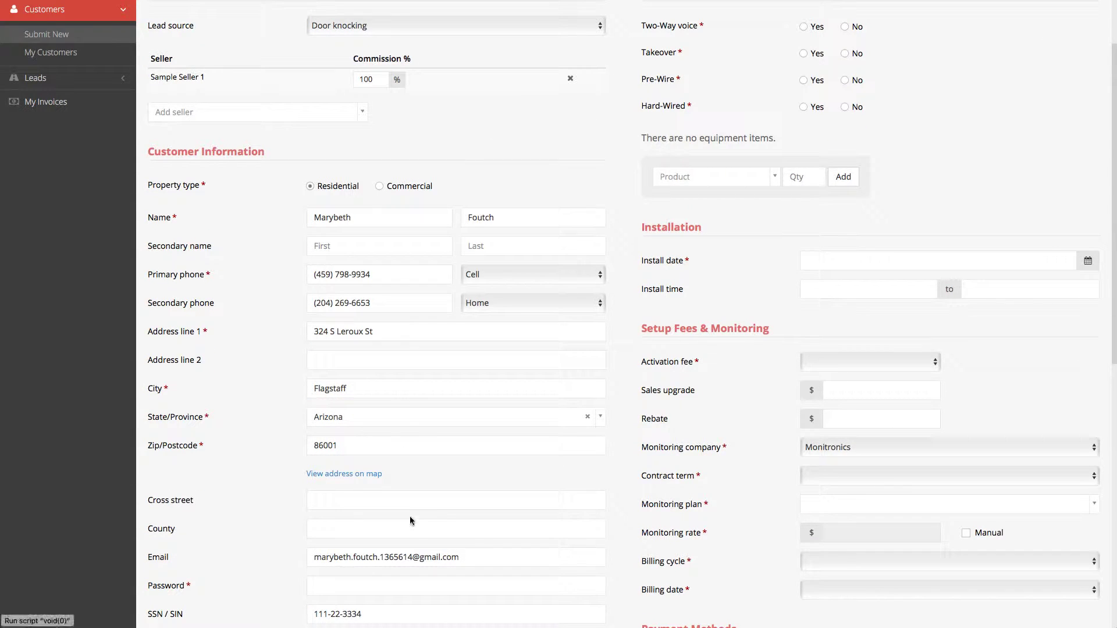
scroll(421, 515, "up", 3)
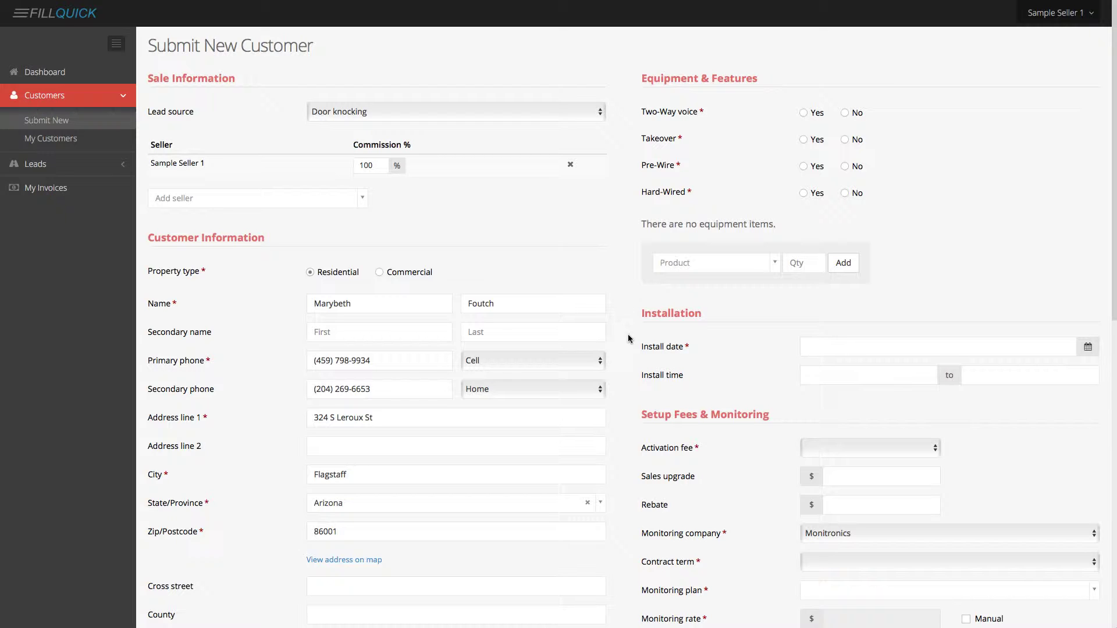
Add GoControl 3 (qty 1) and Door/Window Sensor (5816) (qty 3) to the equipment.
left_click(707, 265)
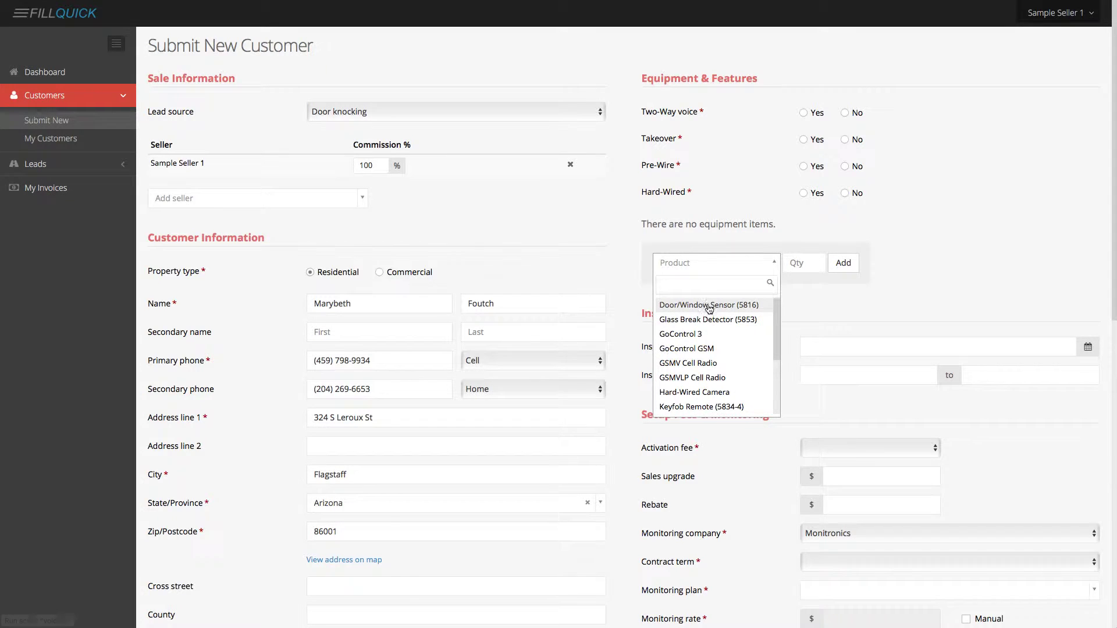
type("go")
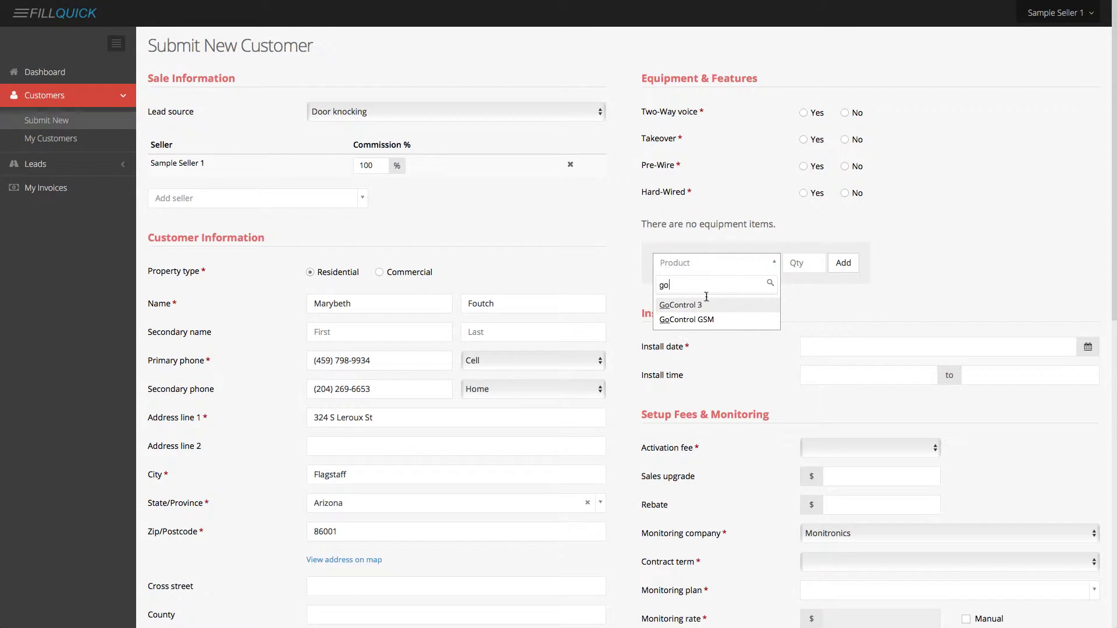
left_click(703, 305)
left_click(790, 265)
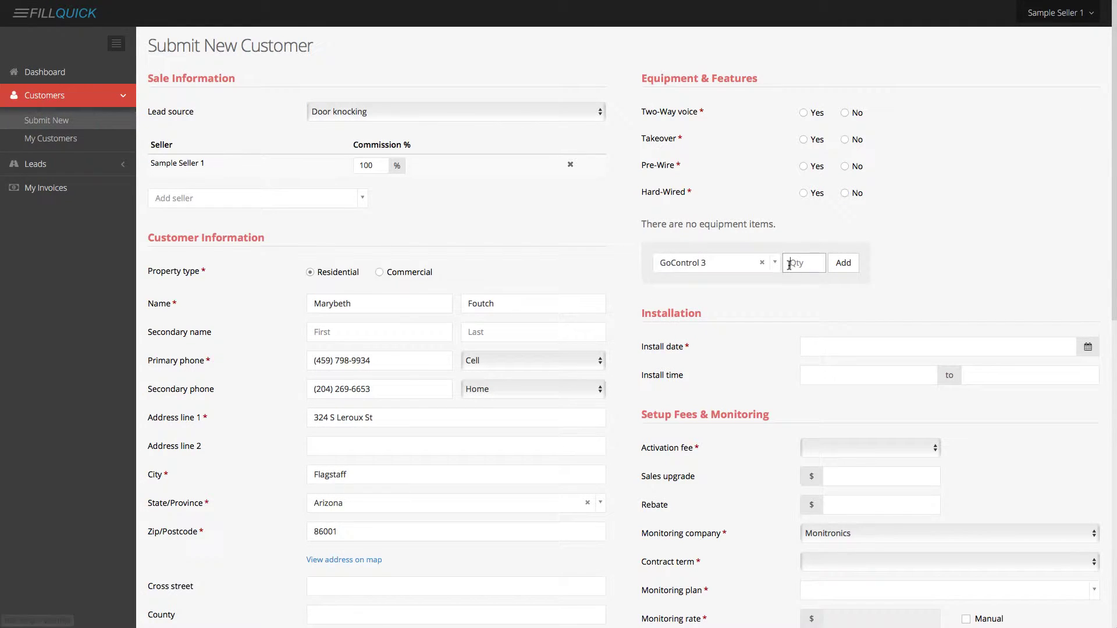
type("1")
key("Return")
left_click(745, 285)
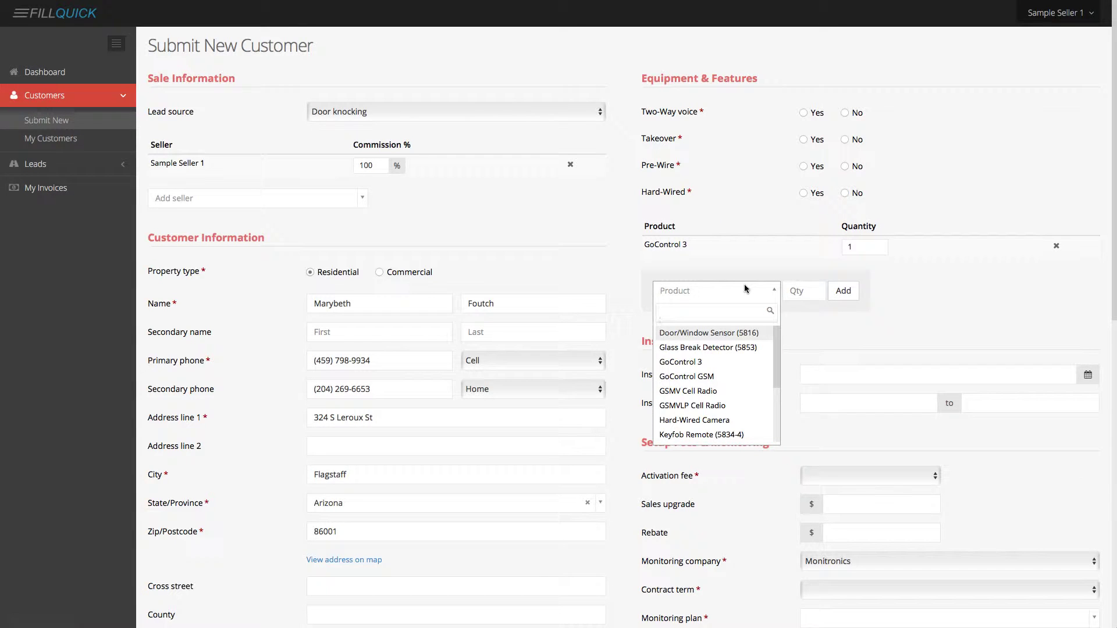
left_click(732, 334)
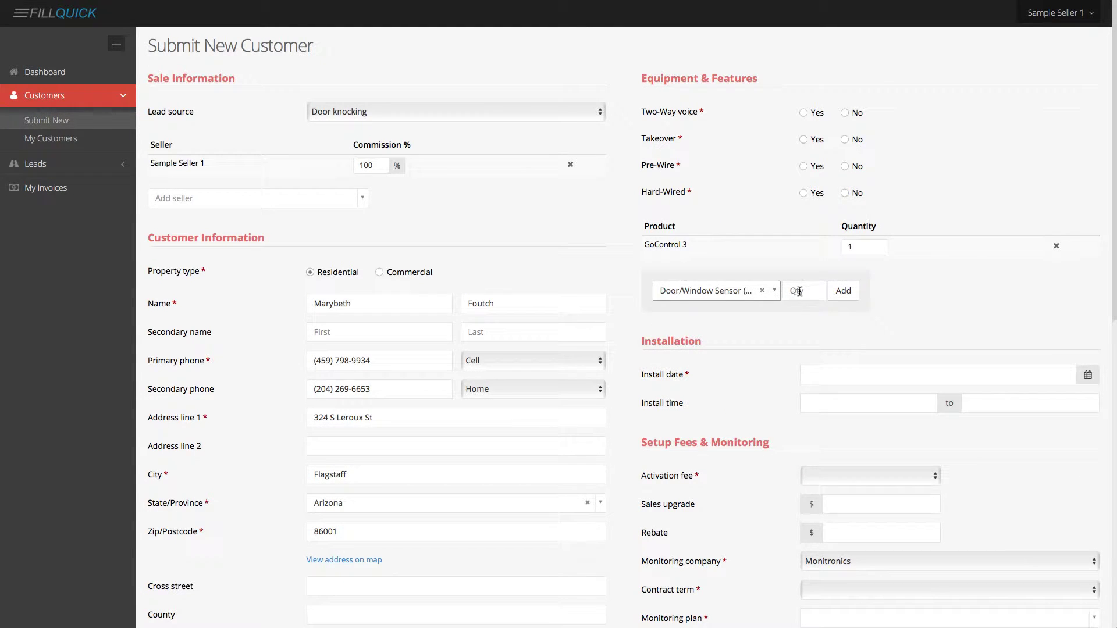
left_click(799, 291)
type("3")
left_click(845, 292)
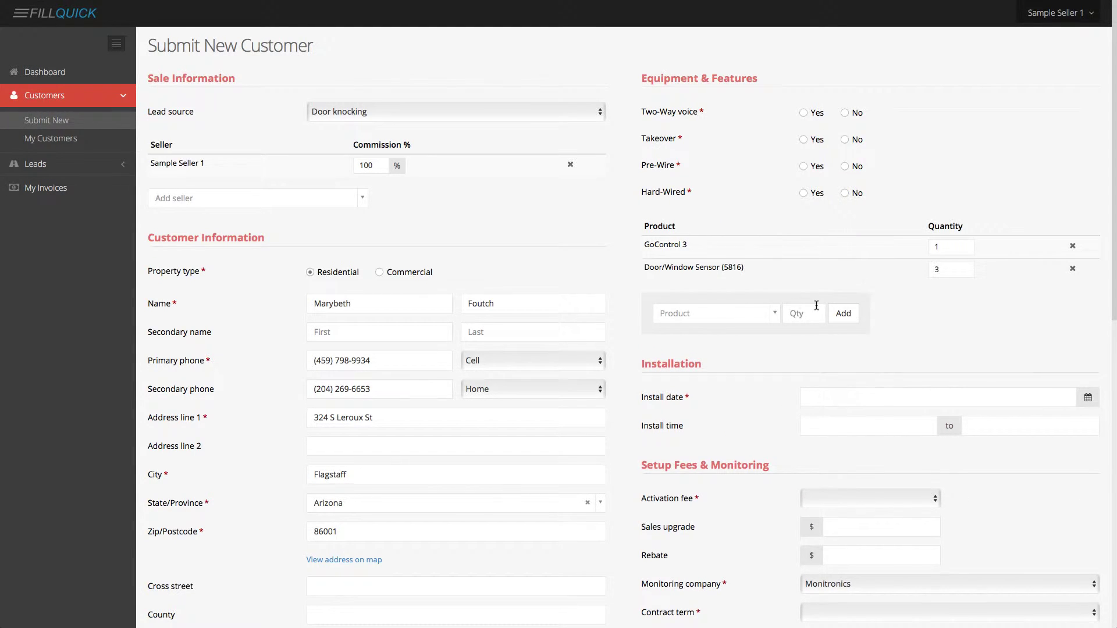
Search 'motio' and add one Motion Detector (5800PIR) to the equipment list.
left_click(737, 315)
type("motio")
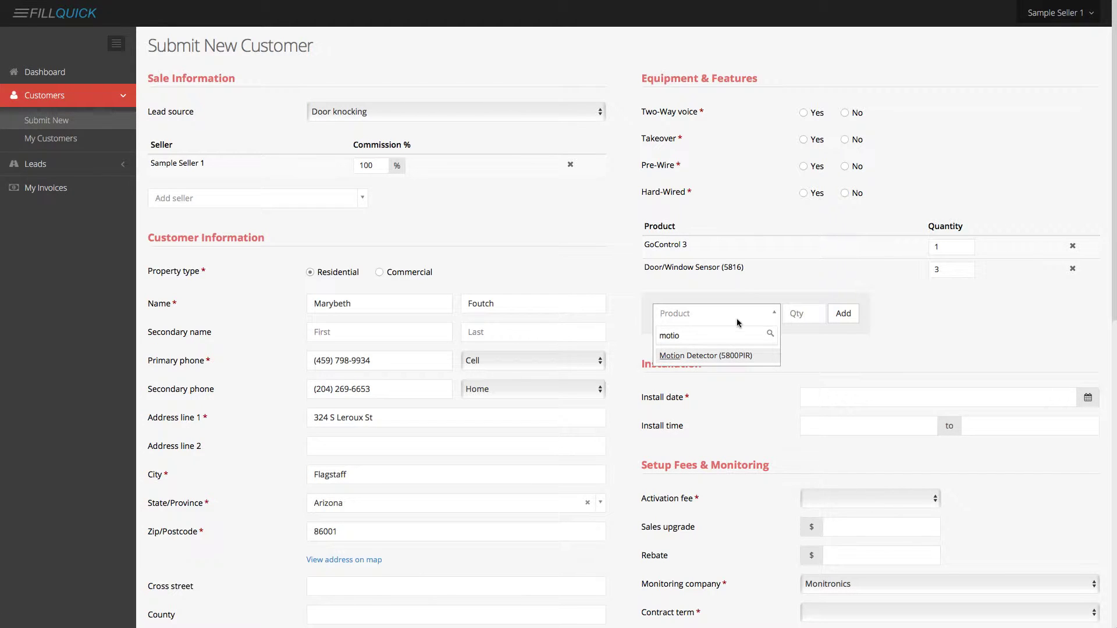
left_click(736, 356)
left_click(801, 314)
type("1")
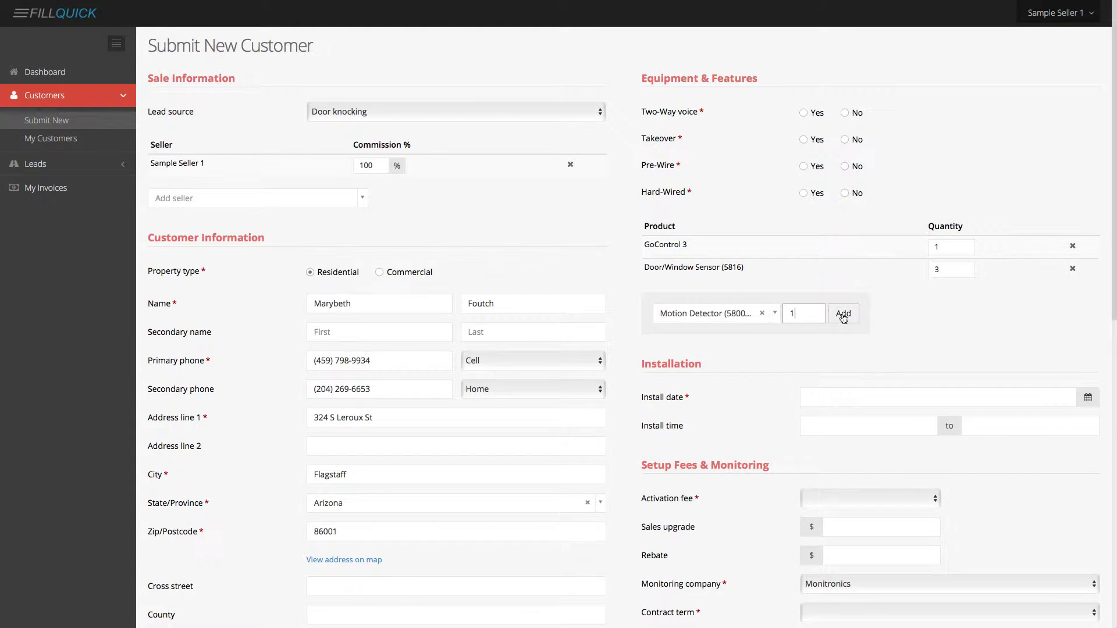
left_click(843, 317)
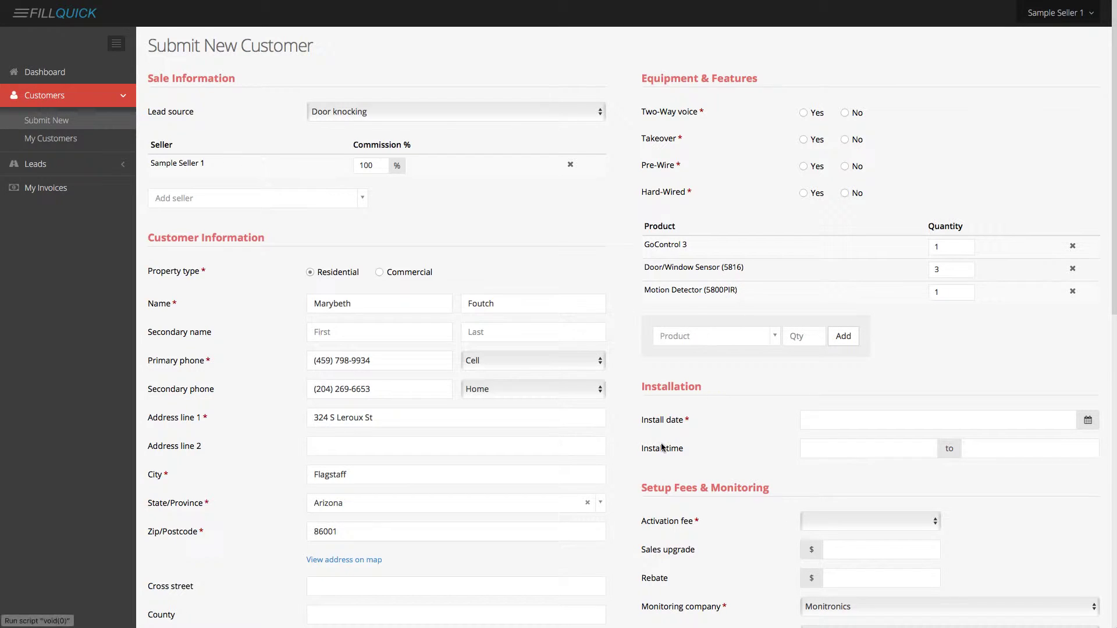
Pick April 5 as the install date with a 9:00 AM to 10:00 AM time window.
left_click(834, 421)
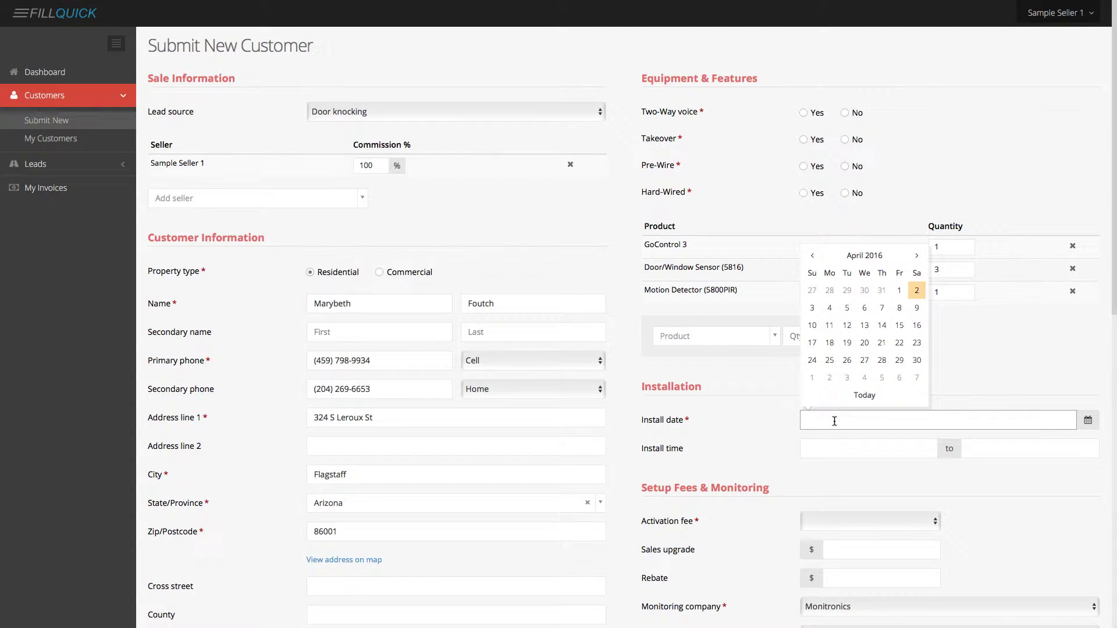
left_click(847, 308)
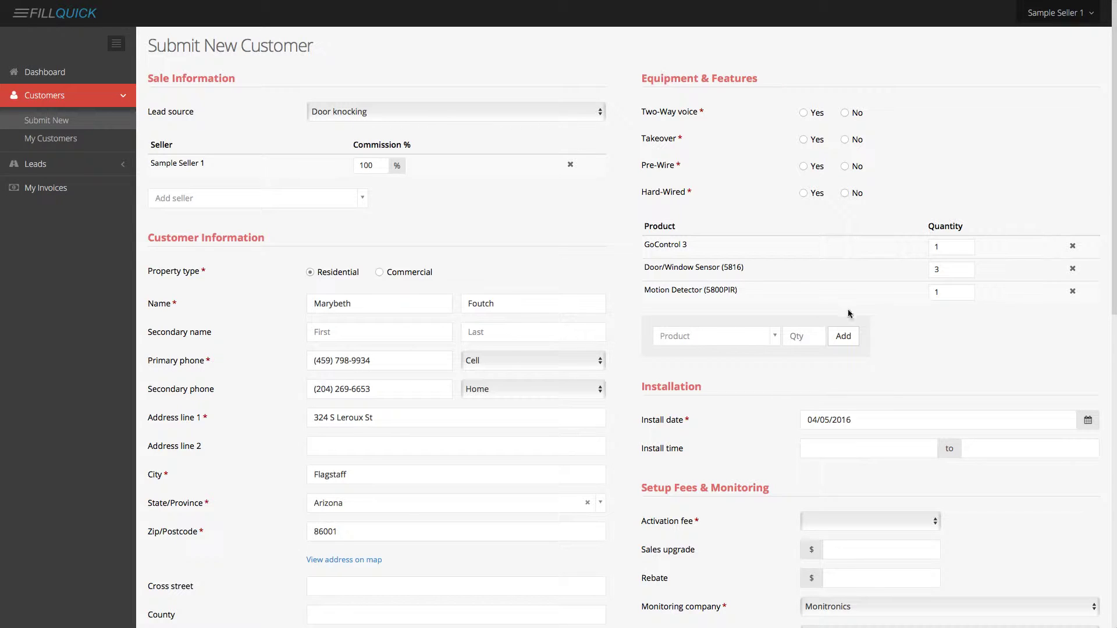
left_click(863, 445)
left_click(824, 521)
left_click(988, 448)
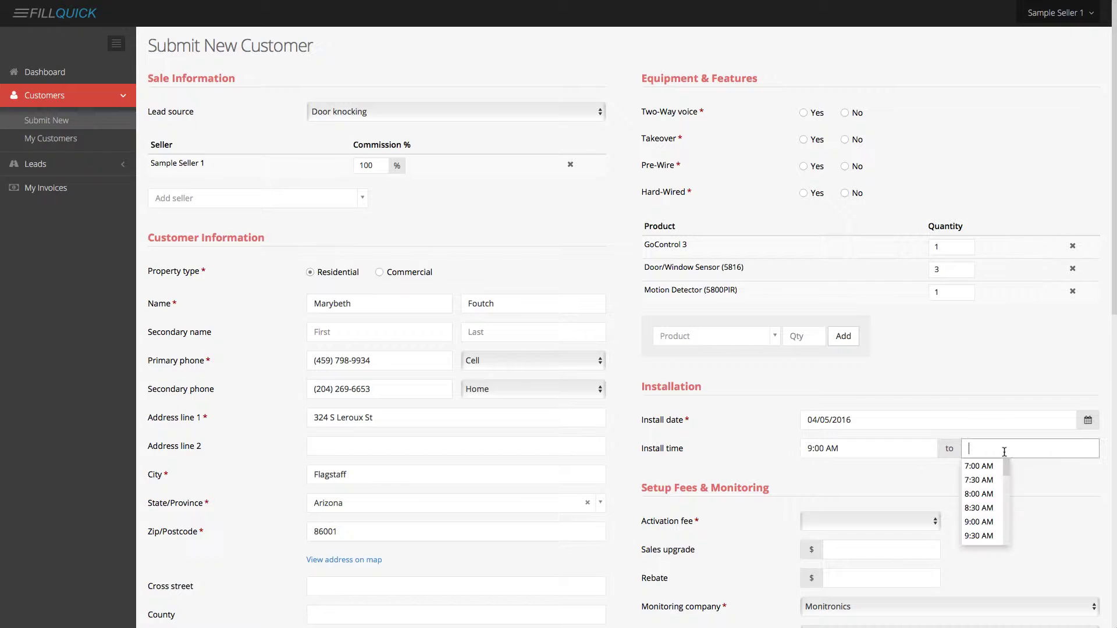
scroll(983, 501, "down", 3)
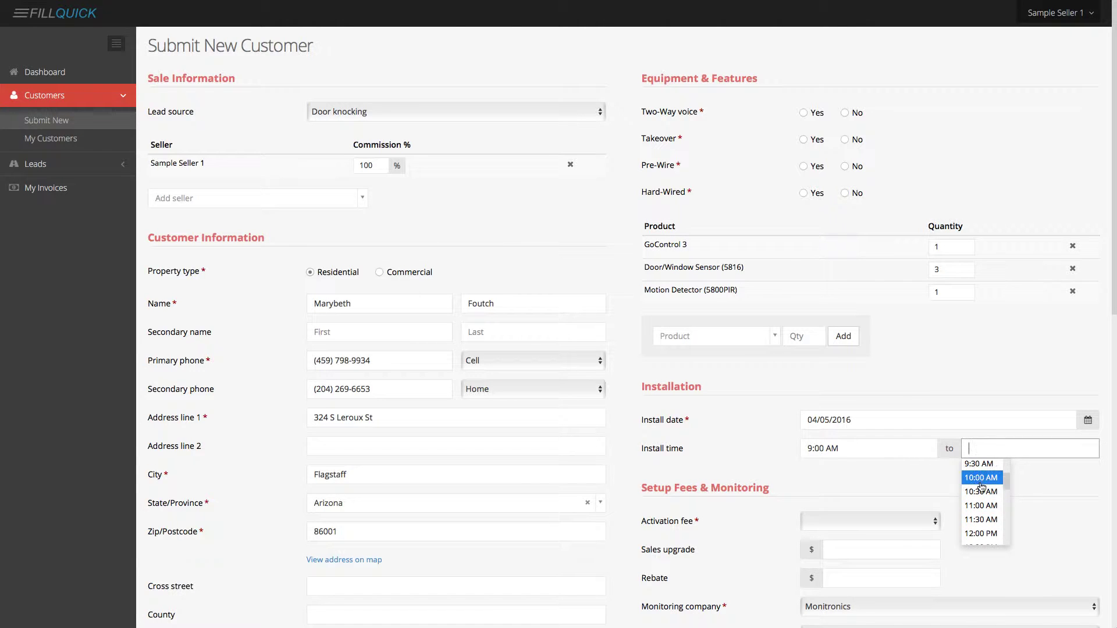
left_click(978, 479)
scroll(870, 484, "down", 2)
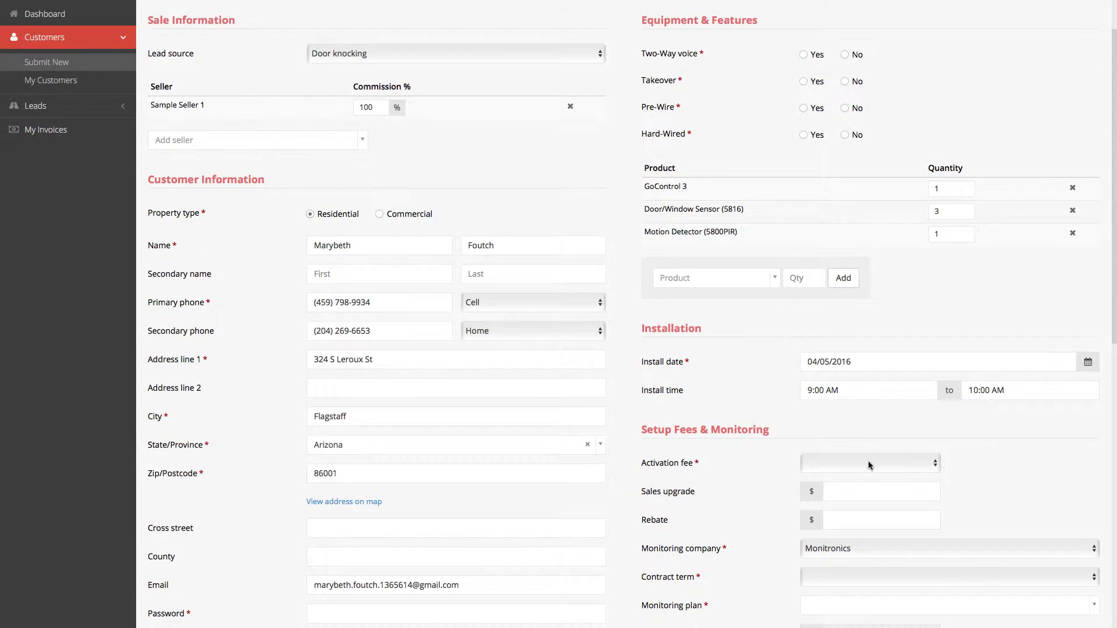
Choose $99.00 as the activation fee.
left_click(867, 462)
left_click(847, 510)
scroll(698, 491, "down", 4)
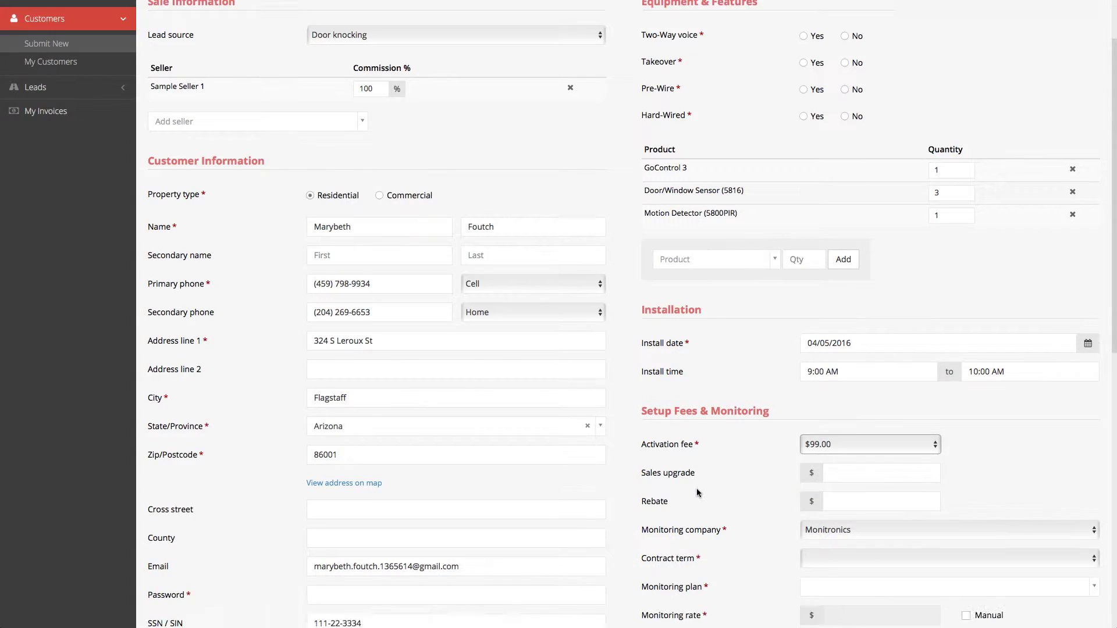
scroll(695, 373, "down", 1)
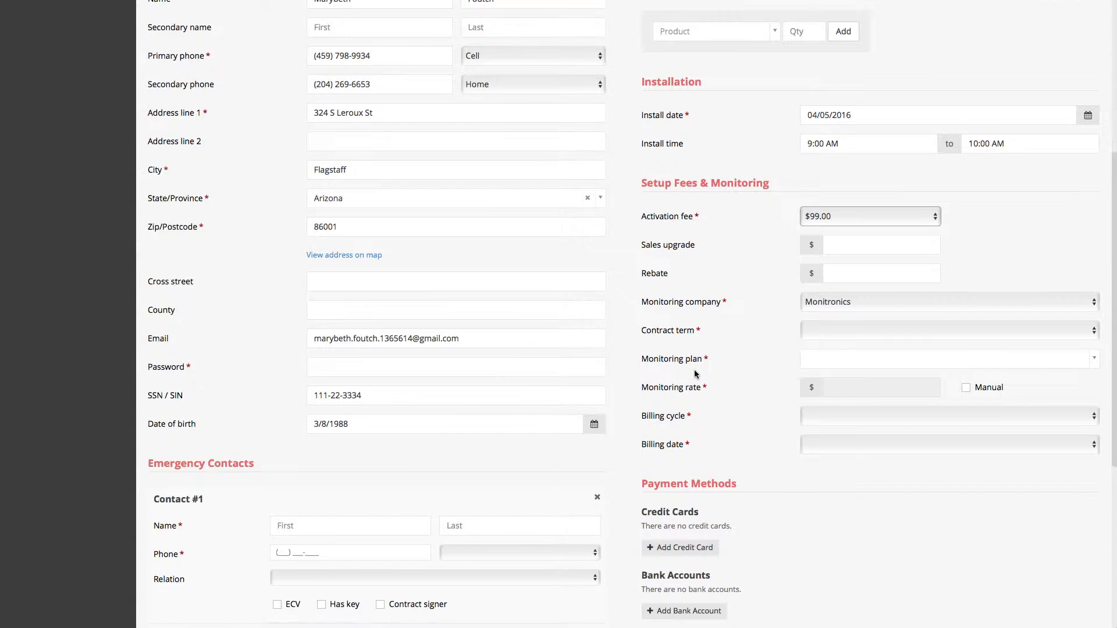
scroll(696, 374, "down", 1)
scroll(696, 374, "down", 7)
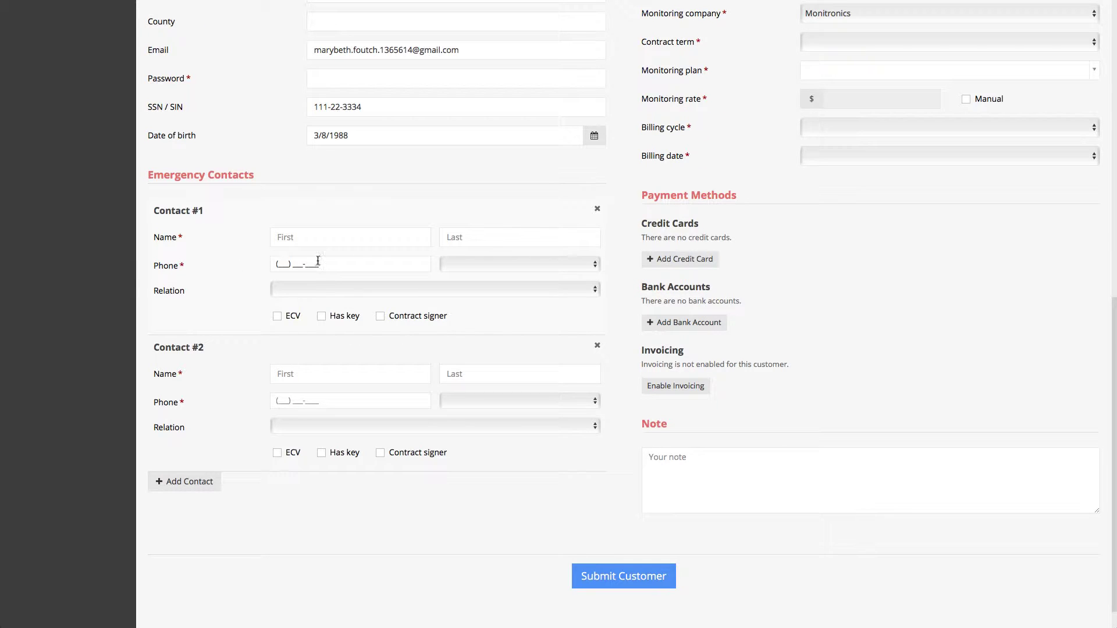
Open the first emergency contact's Relation list and close it without choosing anything.
left_click(318, 290)
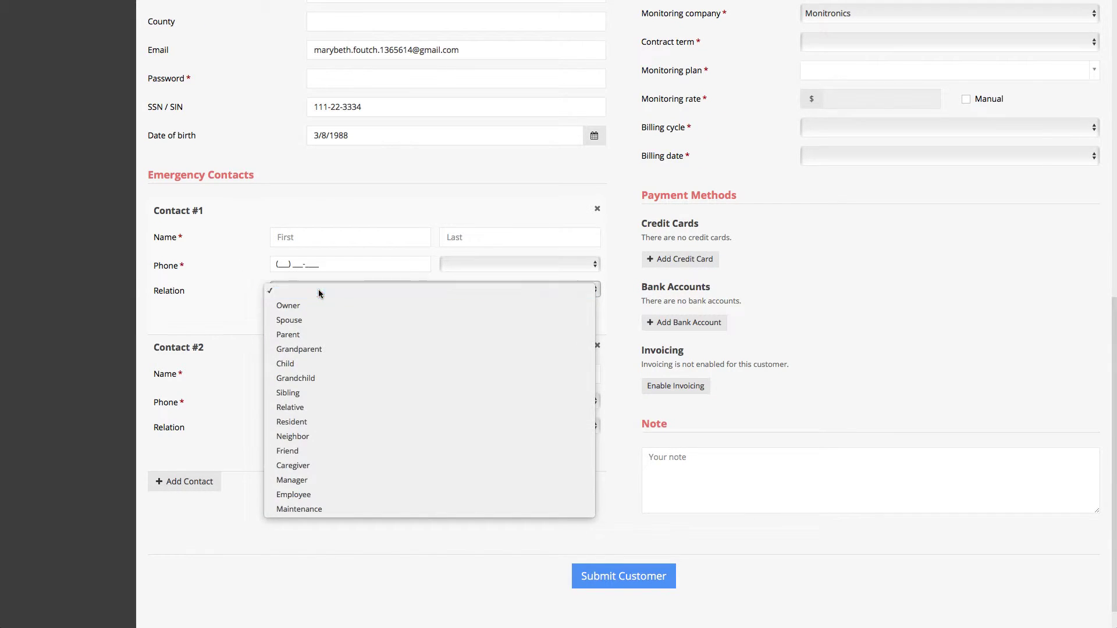
left_click(320, 290)
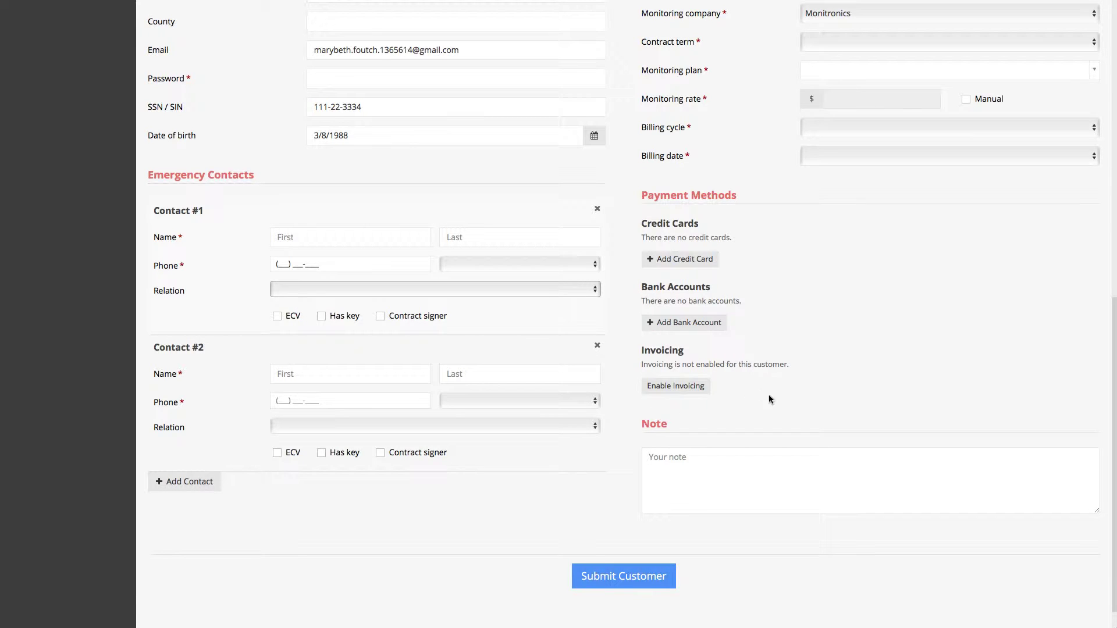
scroll(787, 503, "up", 6)
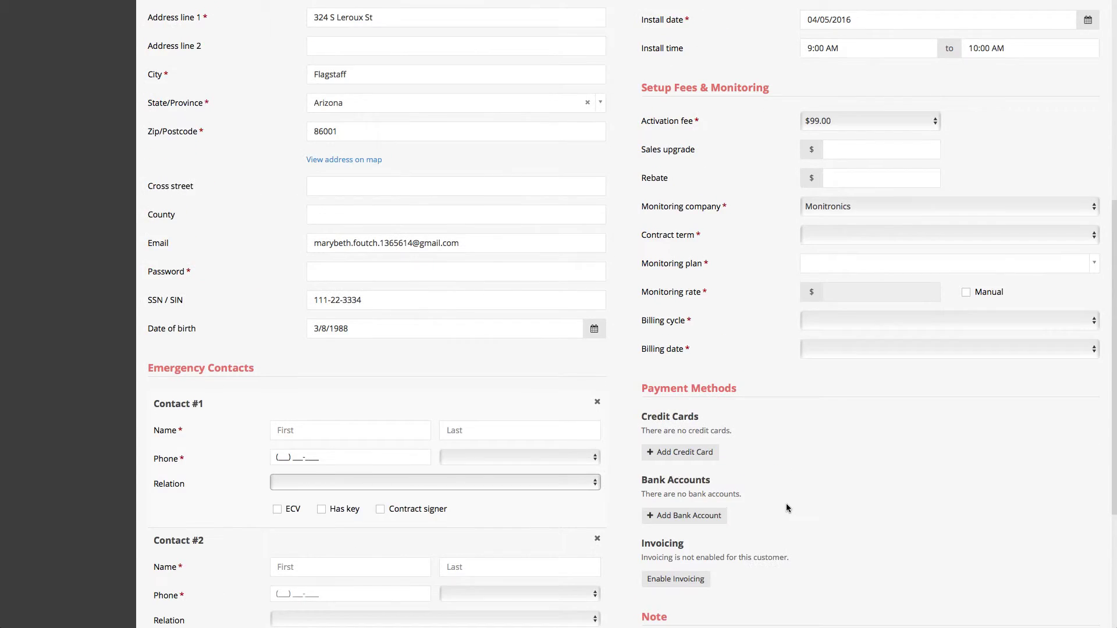
scroll(786, 508, "up", 4)
scroll(785, 510, "down", 15)
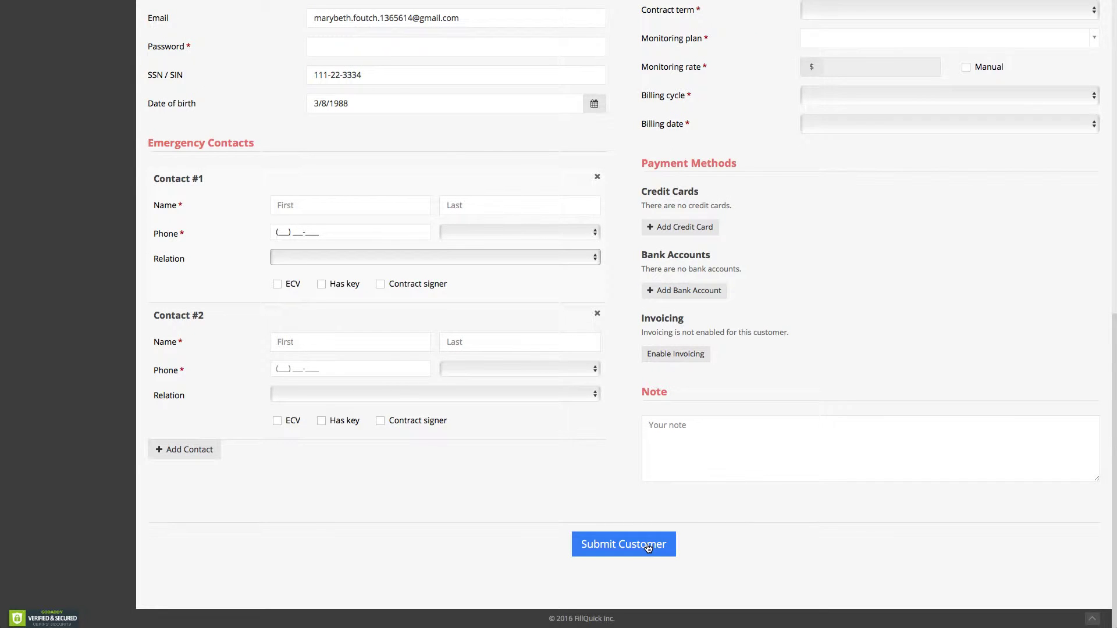
scroll(647, 547, "up", 4)
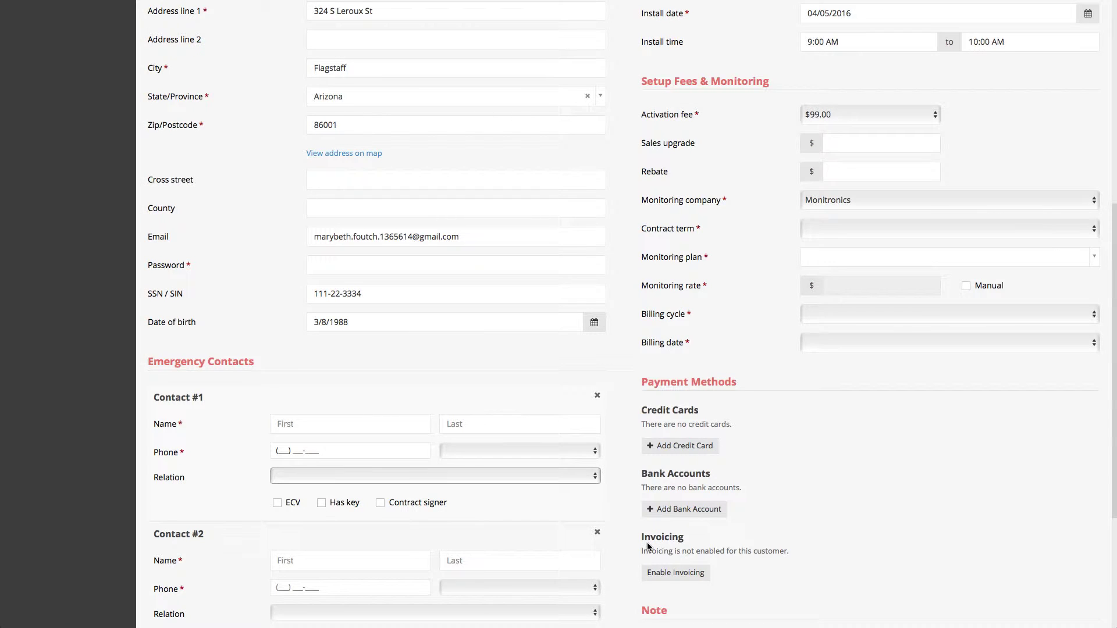
Choose a 36-month term, Cellular Communication Monitoring plan, and Monthly billing on day 15.
scroll(647, 546, "up", 1)
left_click(820, 228)
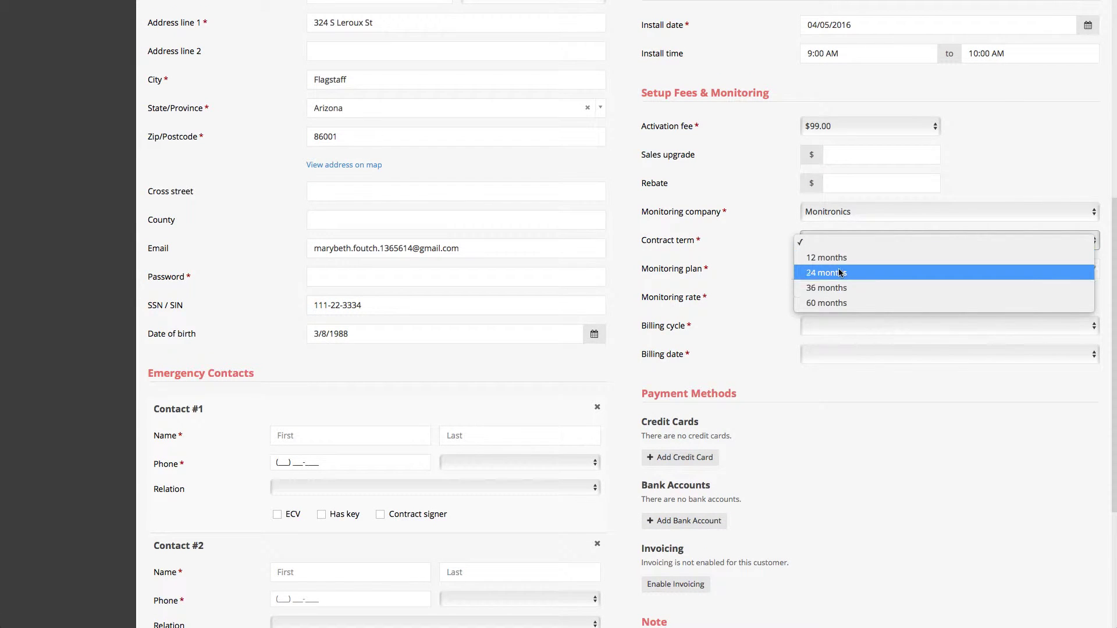
left_click(839, 288)
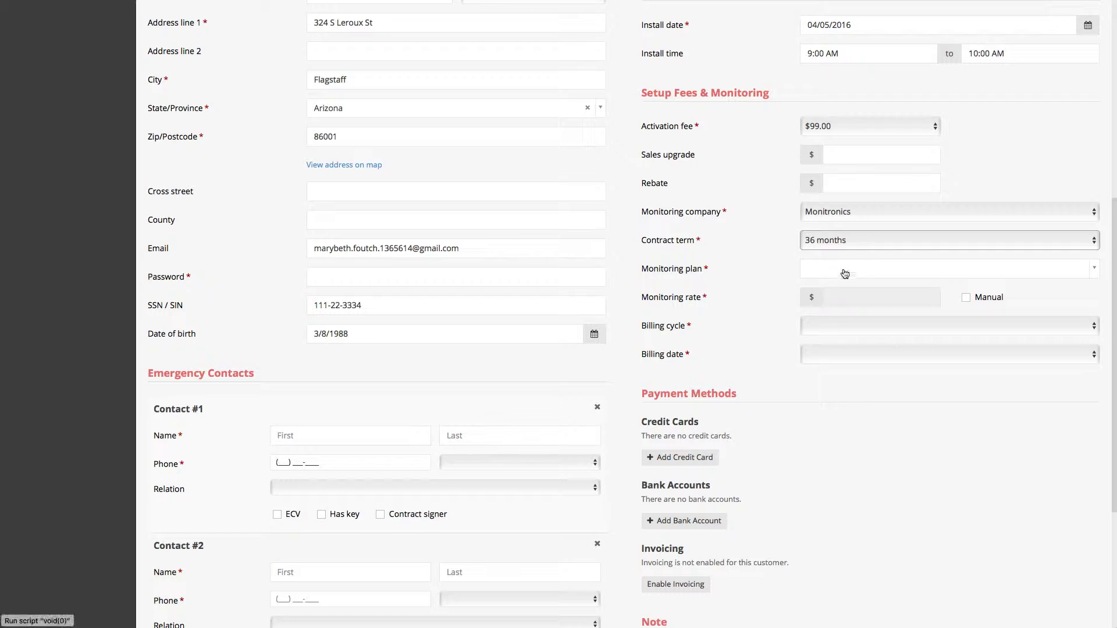
left_click(844, 268)
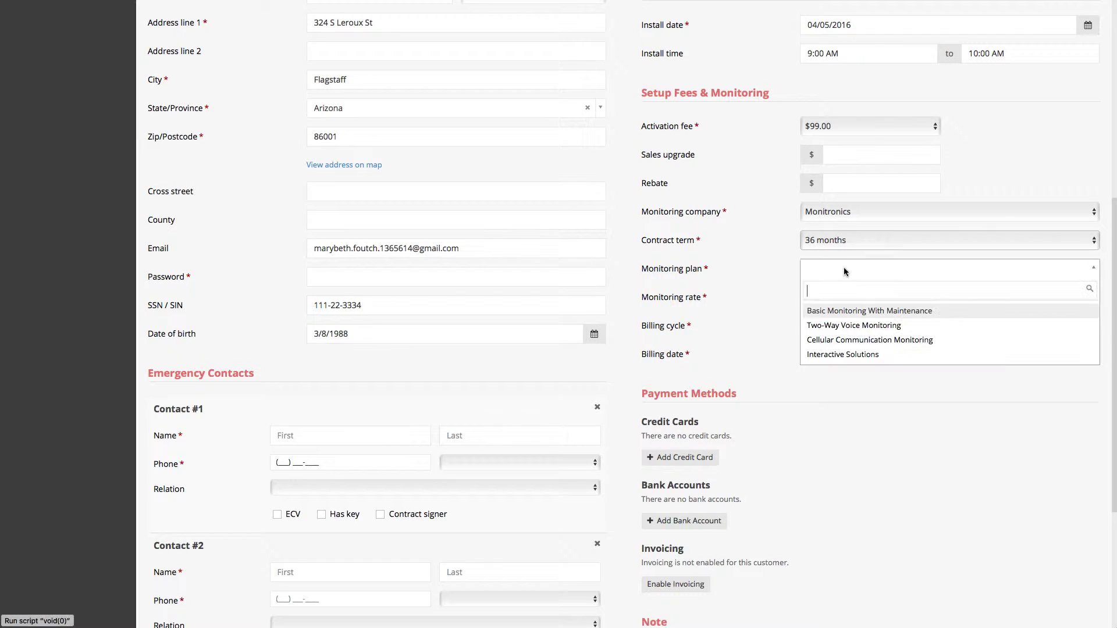
left_click(849, 342)
left_click(851, 326)
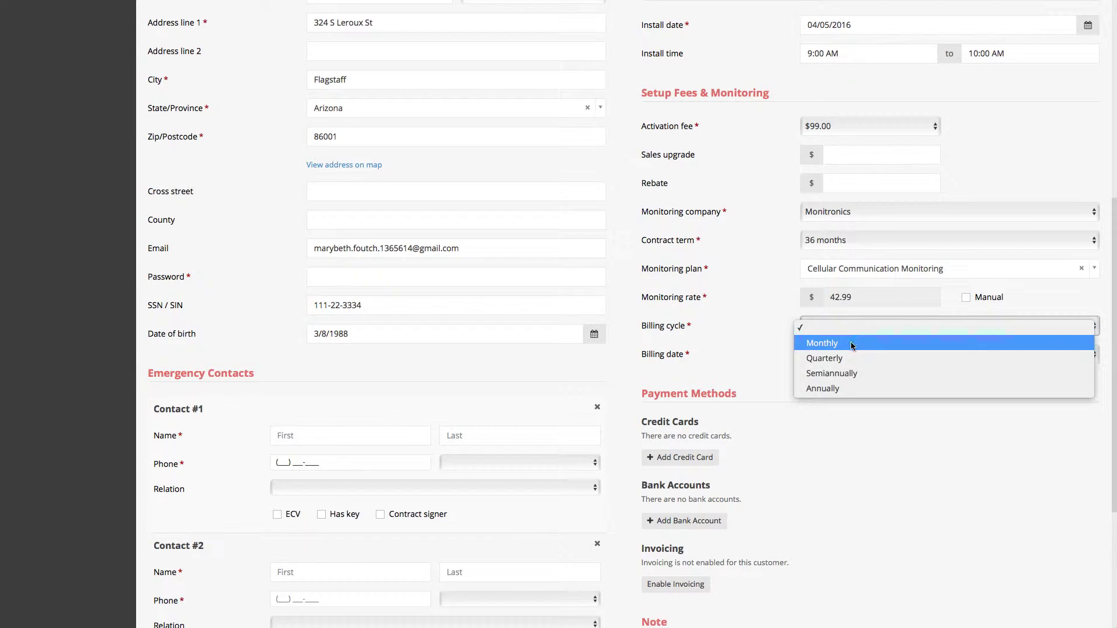
left_click(848, 342)
left_click(847, 352)
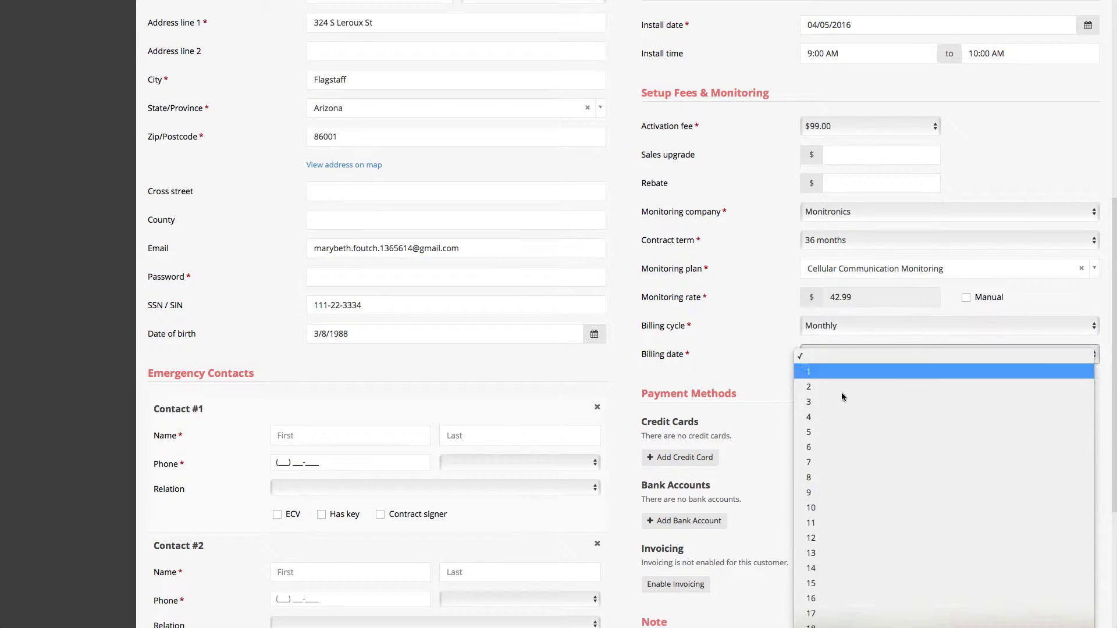
left_click(843, 582)
scroll(586, 378, "up", 7)
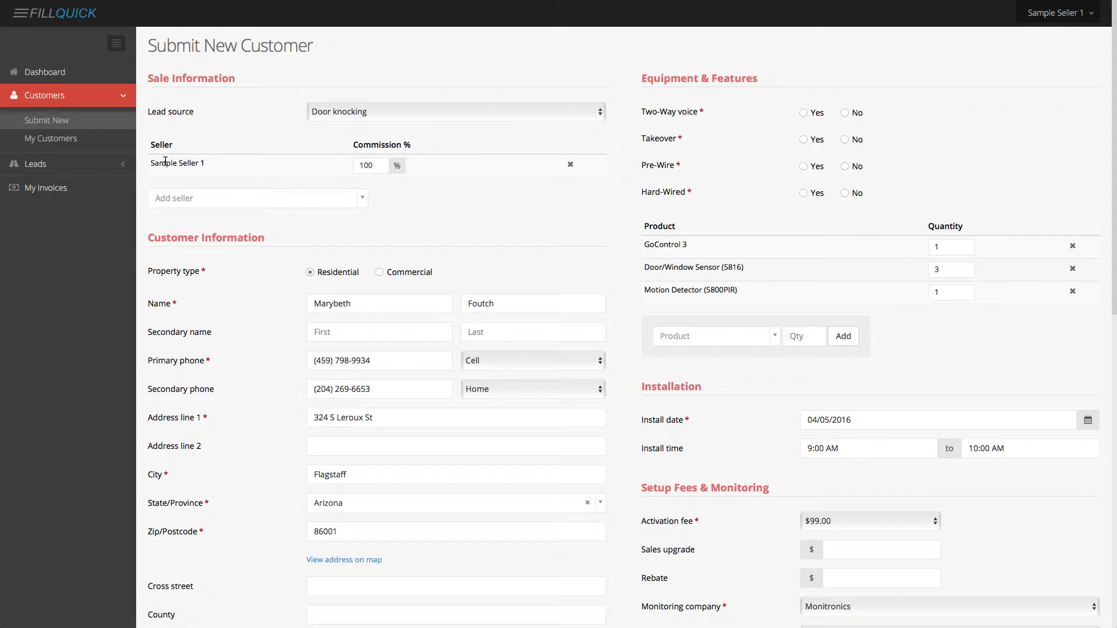
Enter the customer's account password in the Password field.
scroll(406, 400, "down", 2)
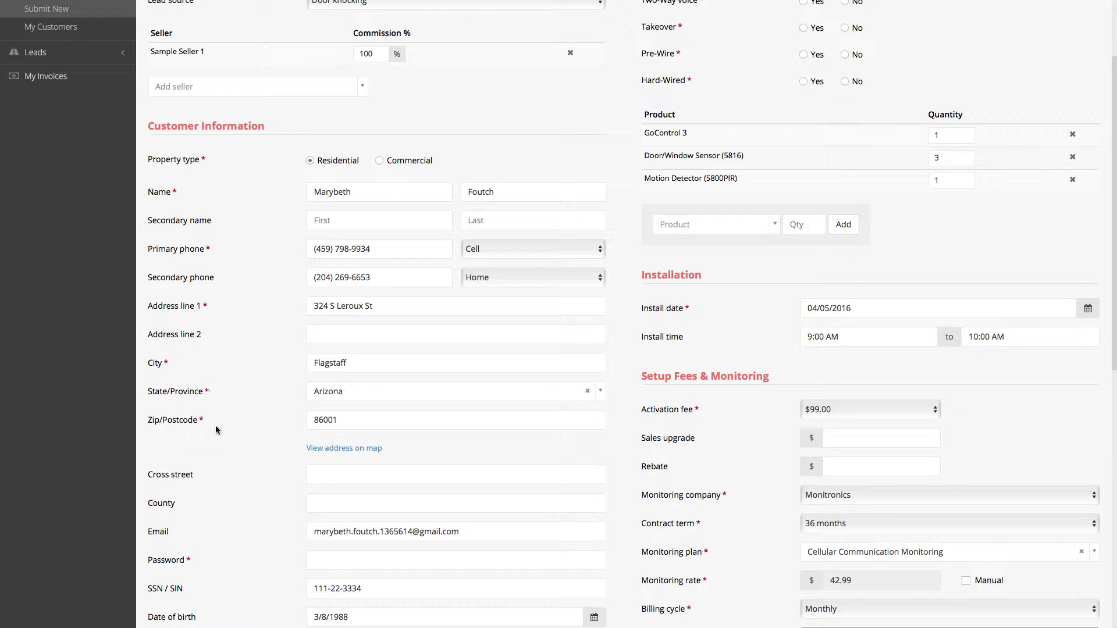
scroll(220, 444, "down", 3)
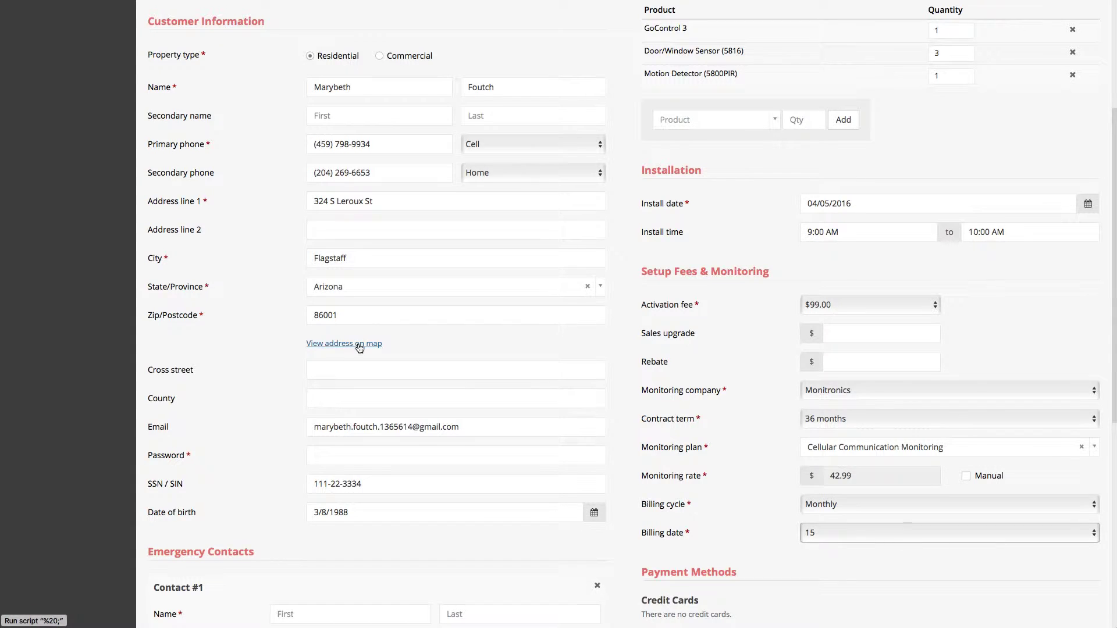
scroll(356, 348, "down", 1)
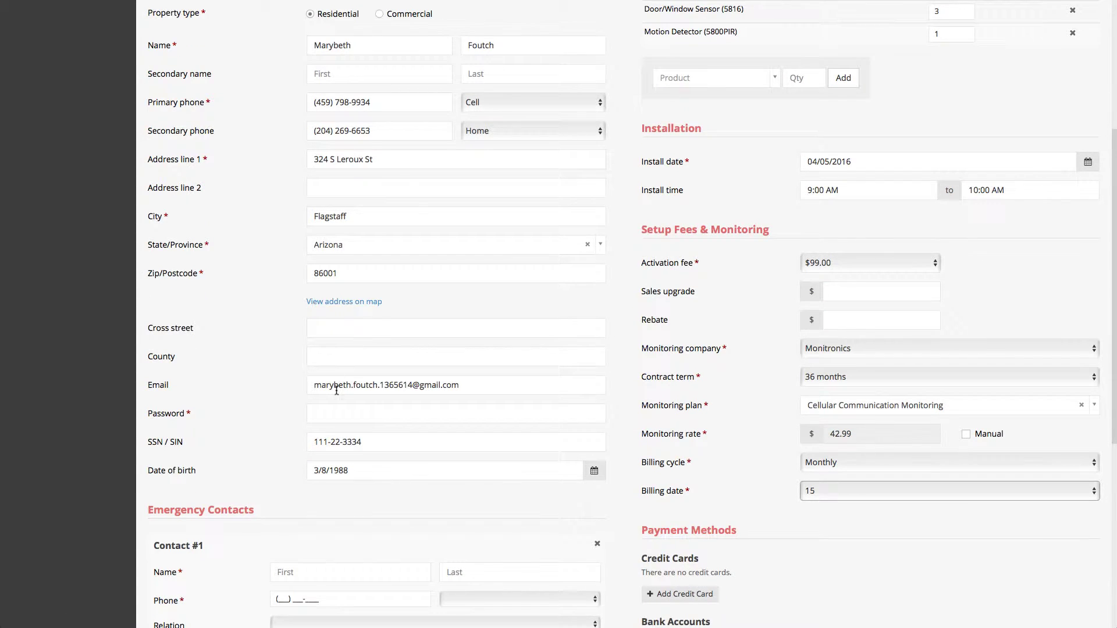
left_click(334, 413)
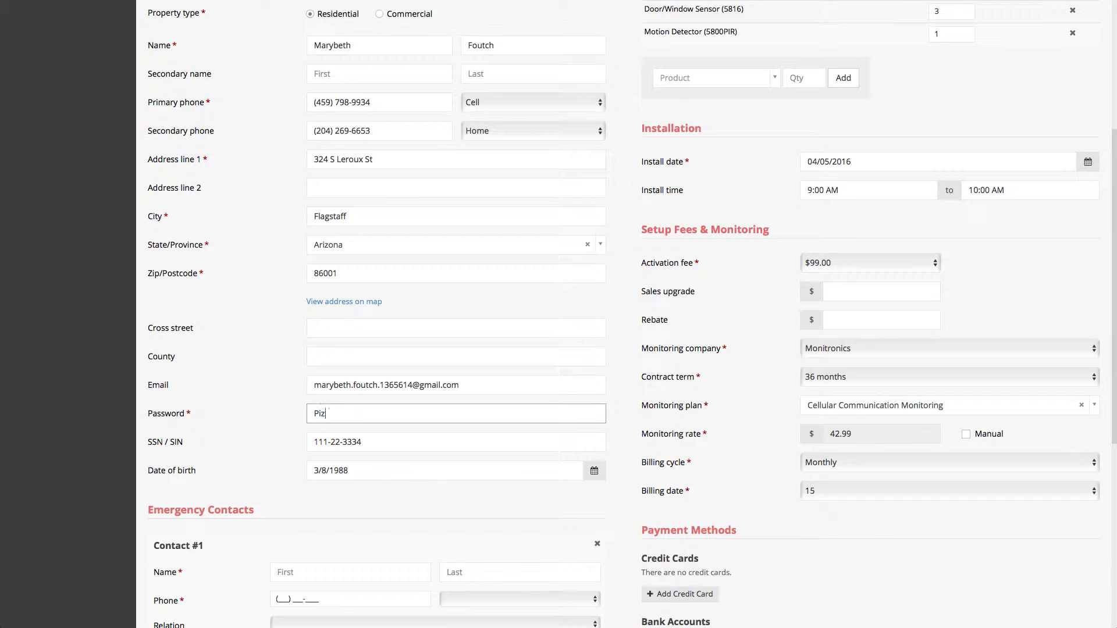
left_click(640, 363)
scroll(639, 361, "down", 1)
scroll(639, 362, "down", 1)
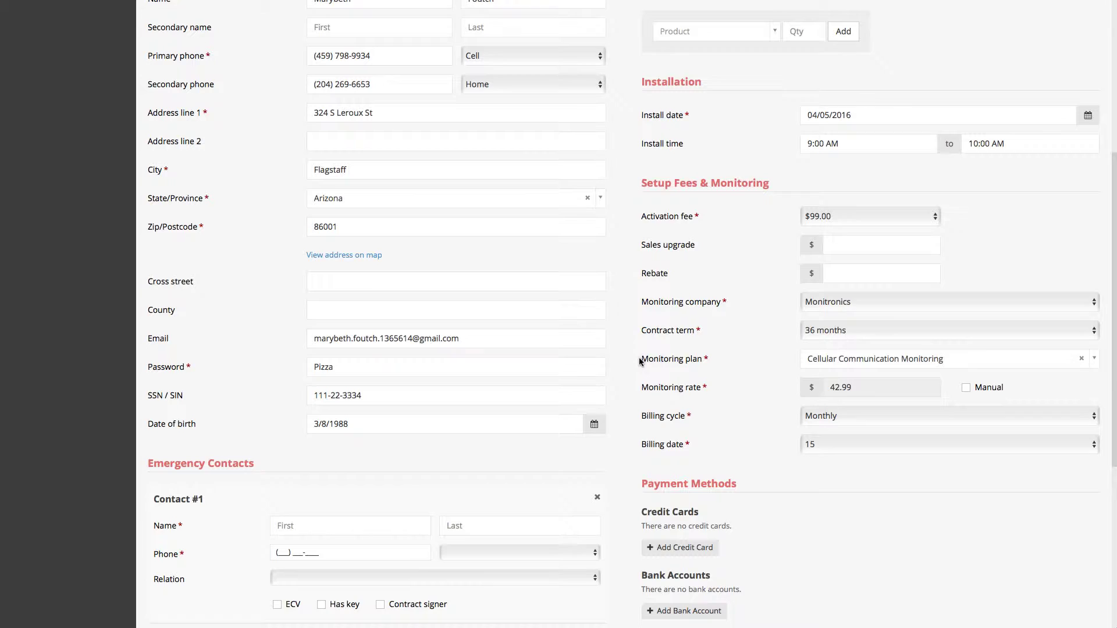
scroll(640, 362, "down", 1)
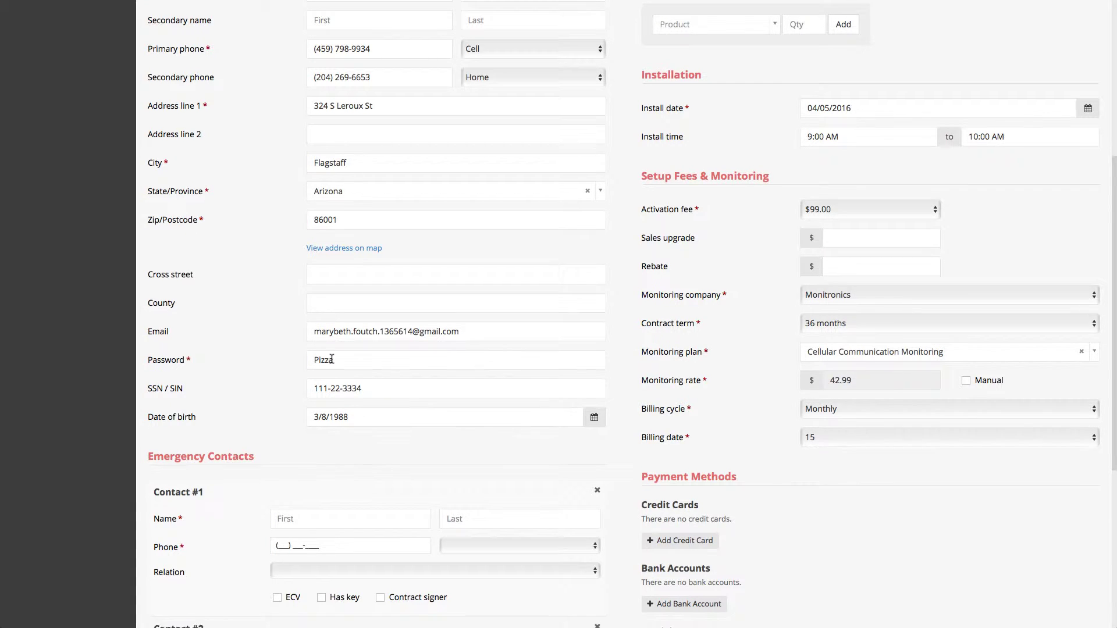
Fill in the first emergency contact's name and Cell phone, relation Grandparent, marked ECV.
scroll(328, 364, "down", 3)
left_click(320, 423)
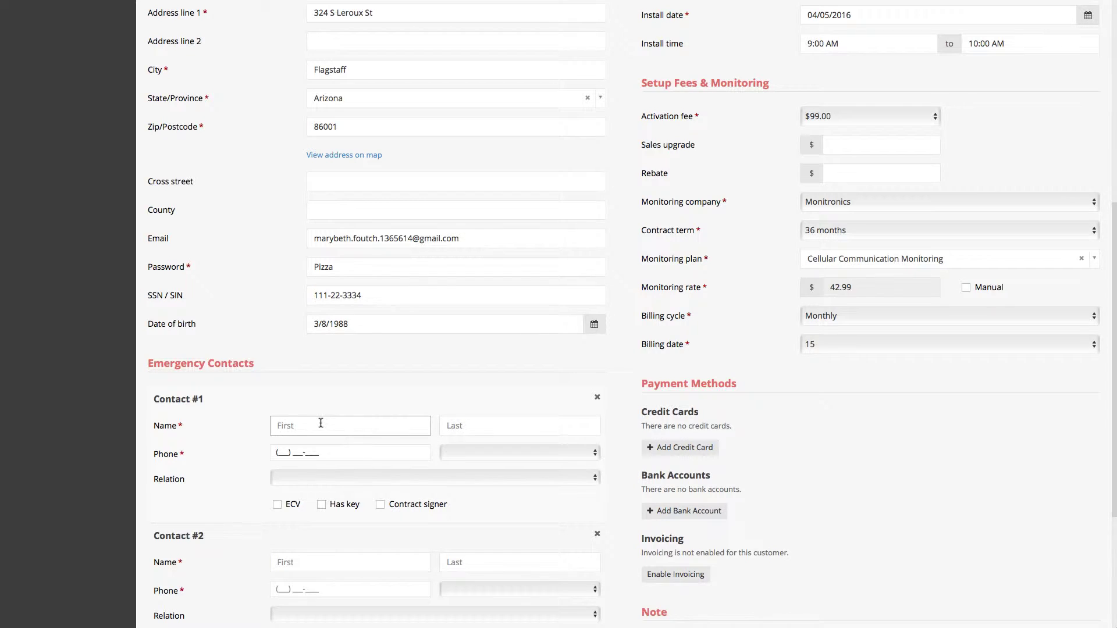
key("Tab")
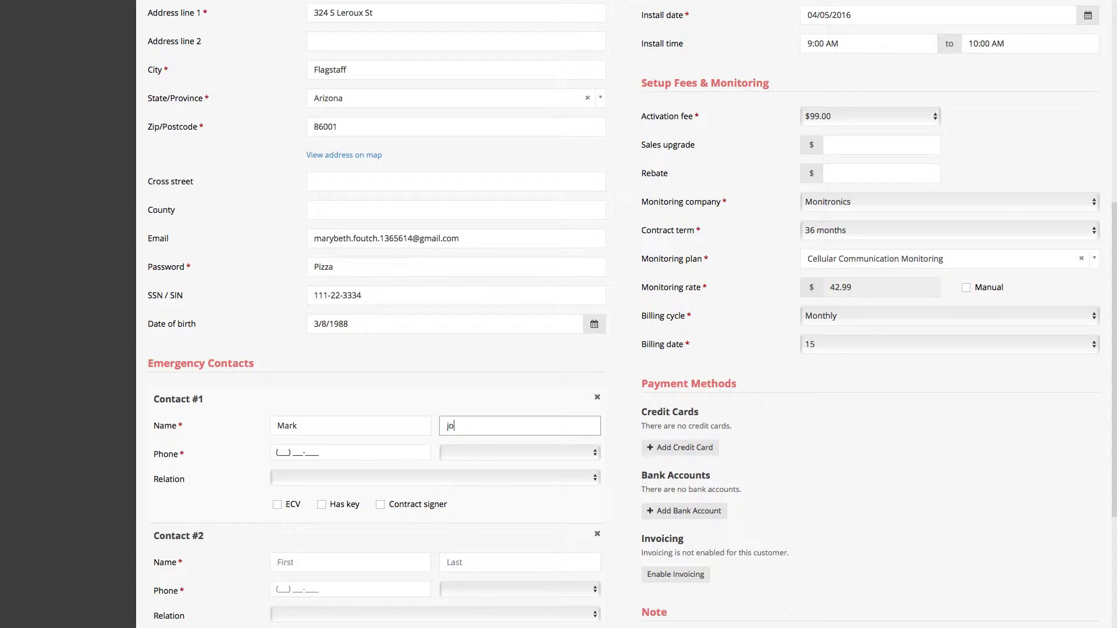
key("Tab")
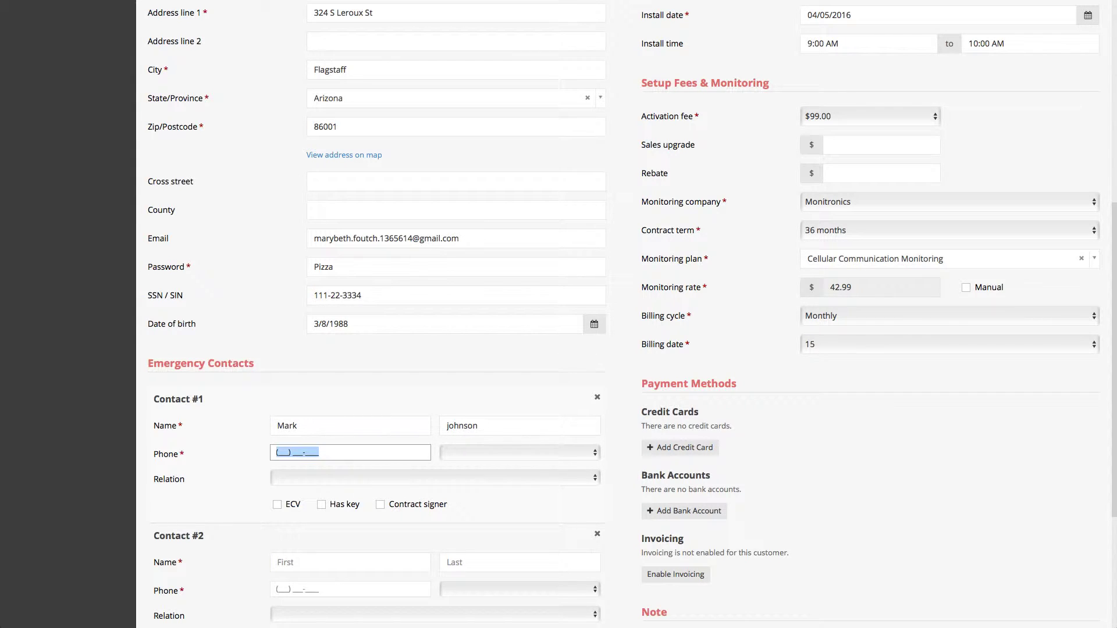
left_click(483, 455)
left_click(480, 490)
left_click(337, 477)
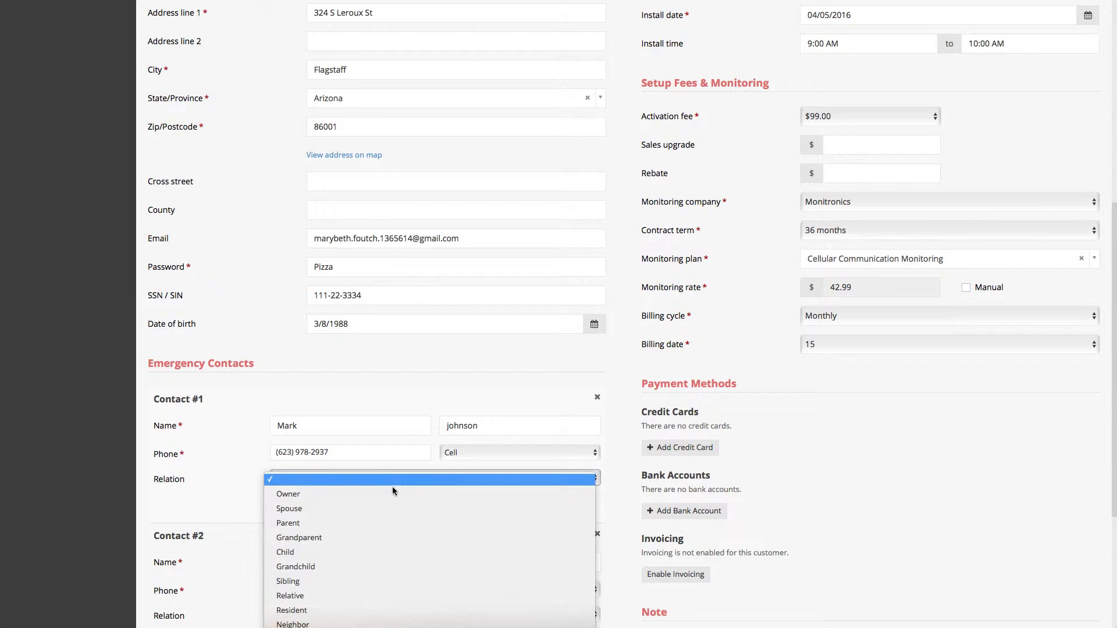
left_click(391, 537)
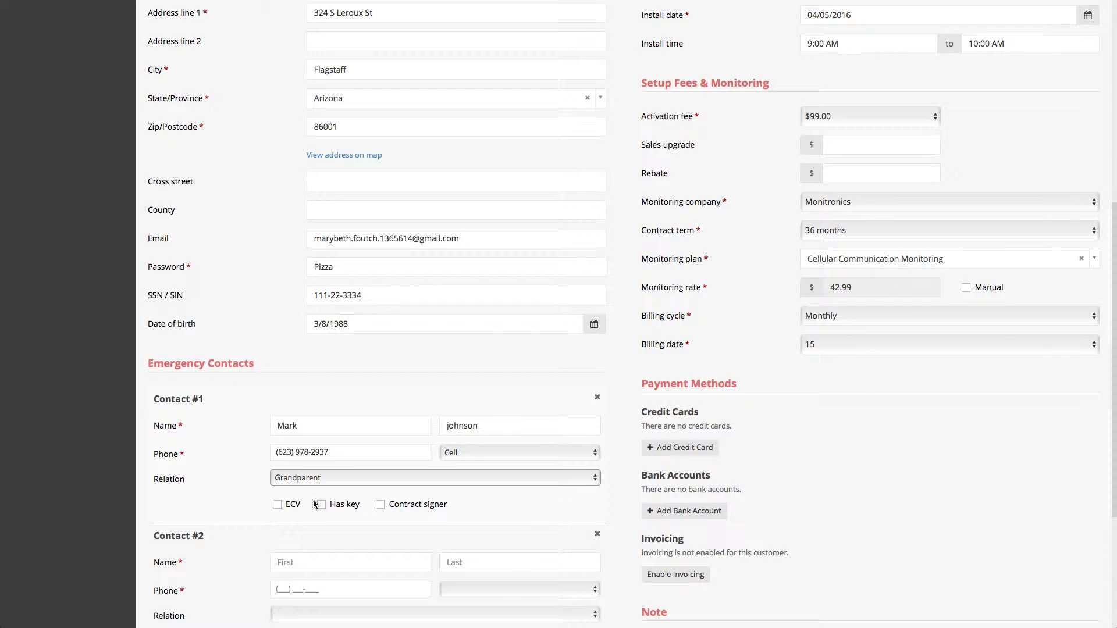
left_click(293, 503)
Fill in the second contact's name and Home phone number with relation Relative.
scroll(450, 514, "down", 1)
scroll(448, 510, "down", 5)
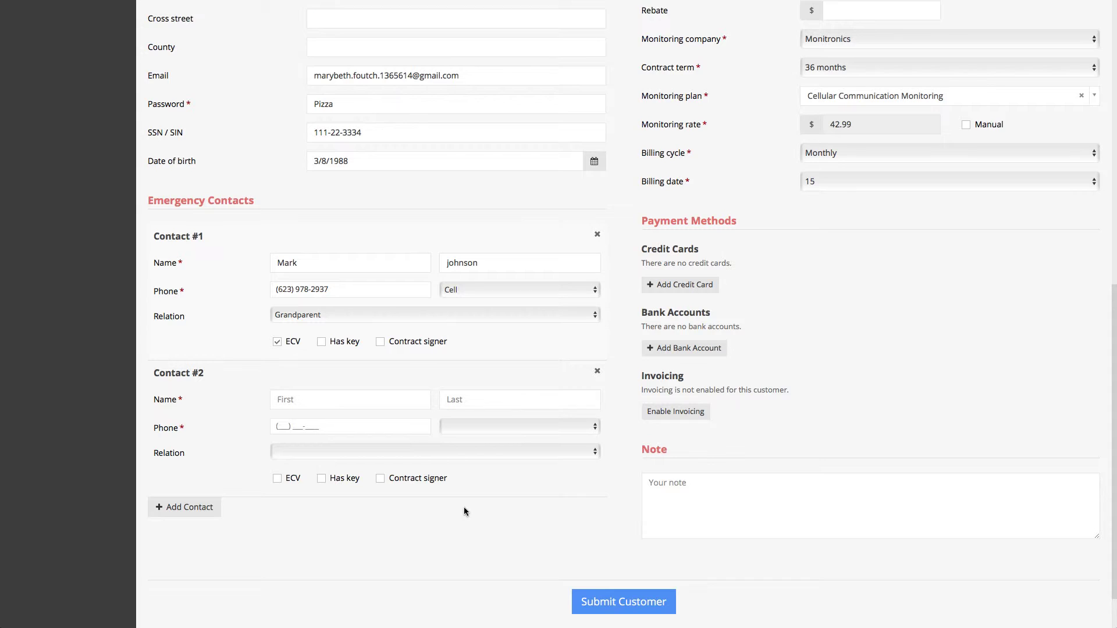
left_click(312, 403)
key("Tab")
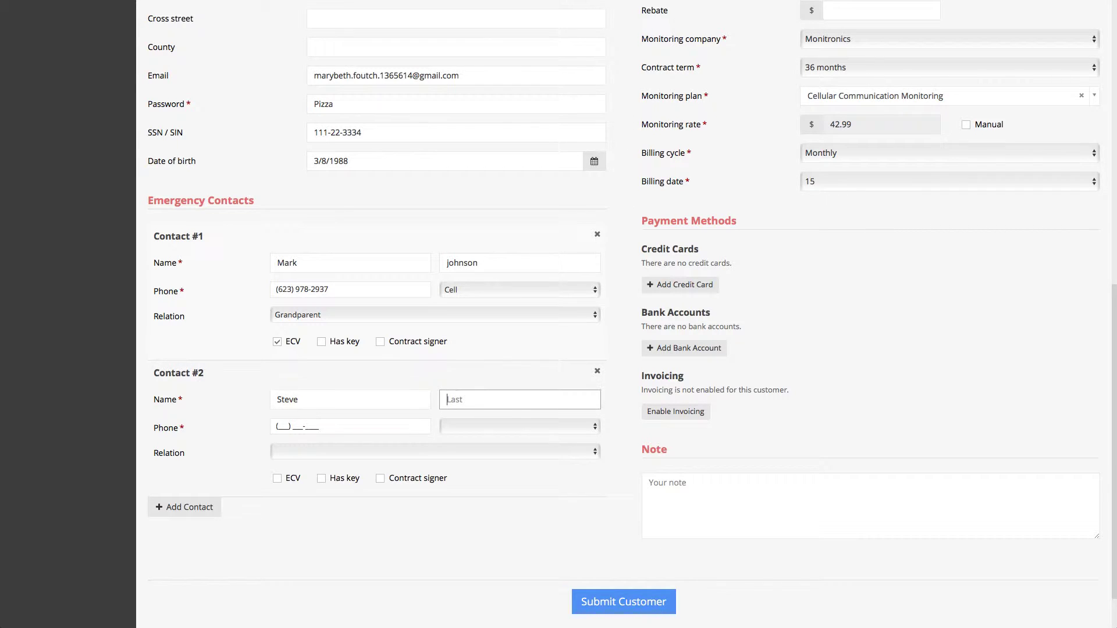
key("Tab")
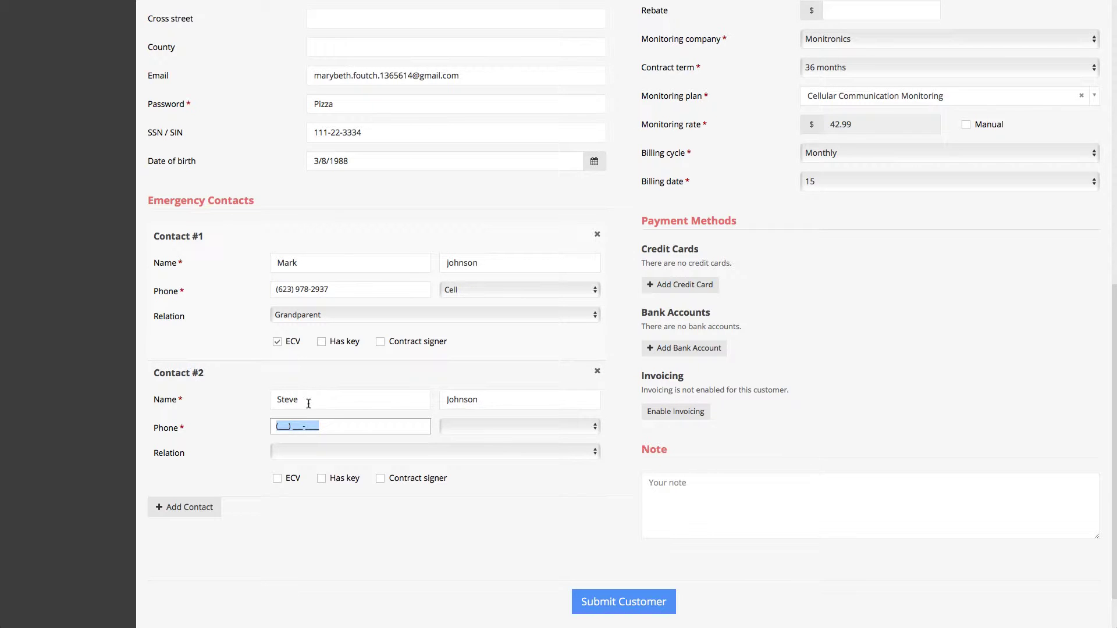
type("62323343")
left_click(463, 428)
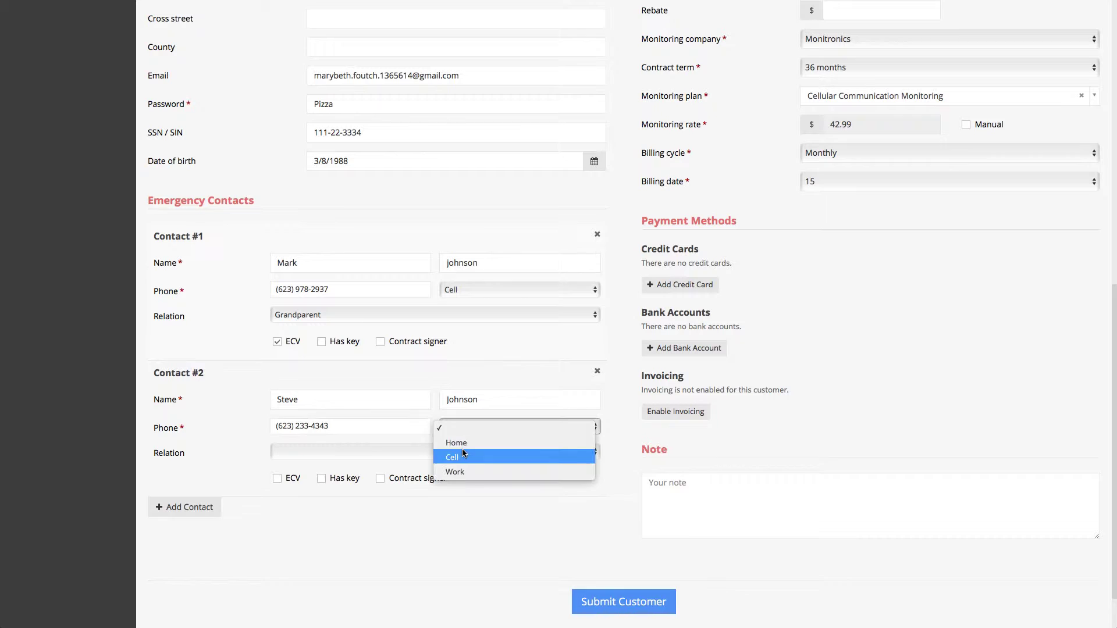
left_click(464, 444)
left_click(372, 453)
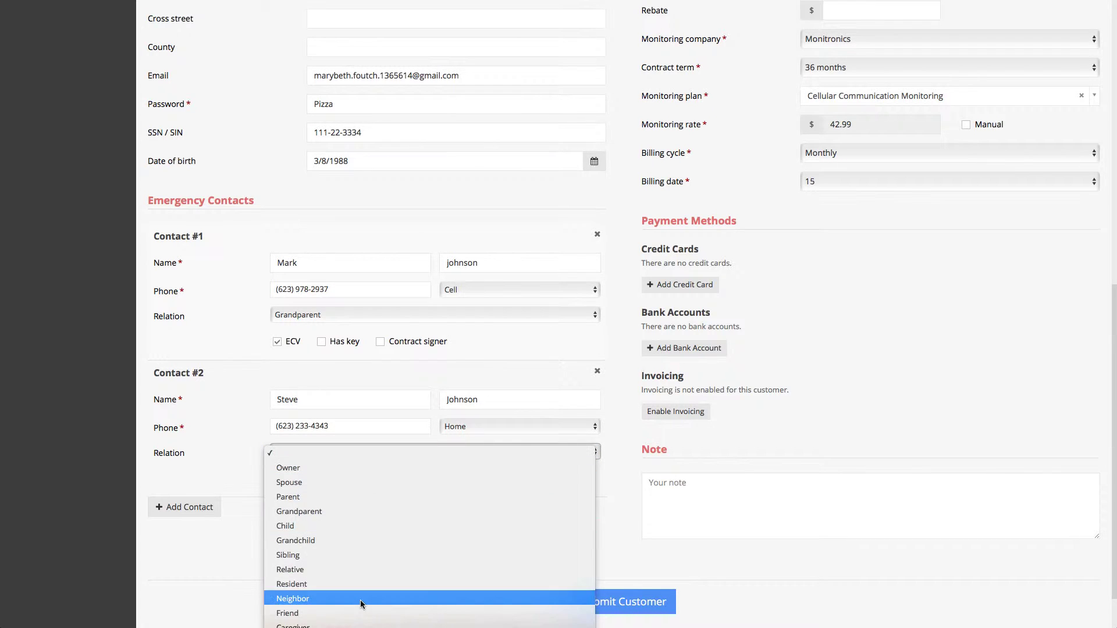
left_click(357, 570)
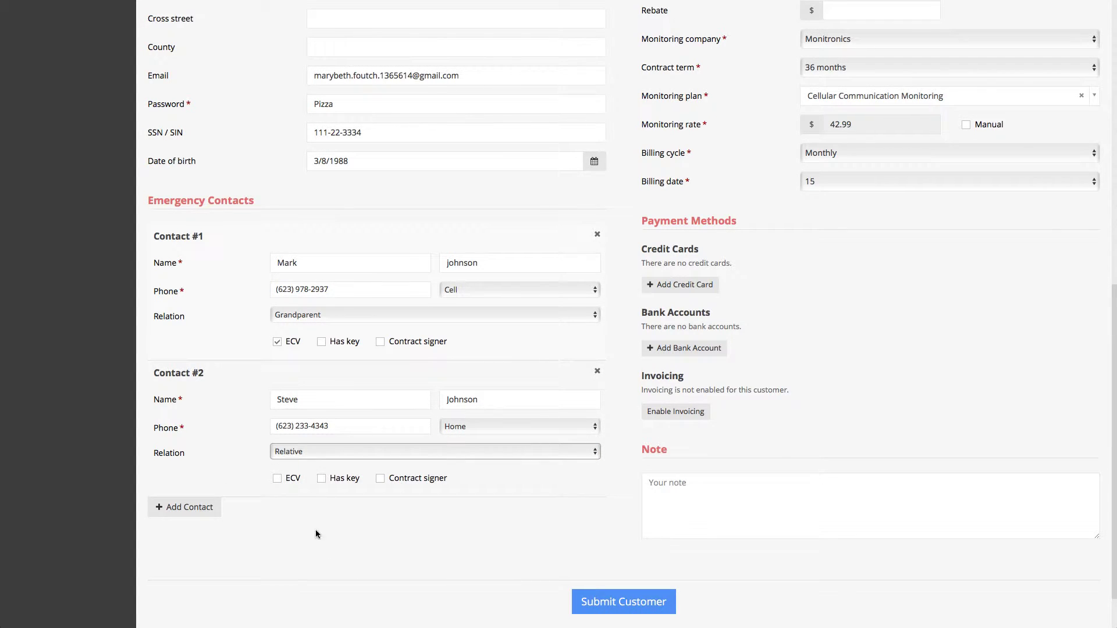
Add a third contact row and then remove the empty row.
left_click(186, 512)
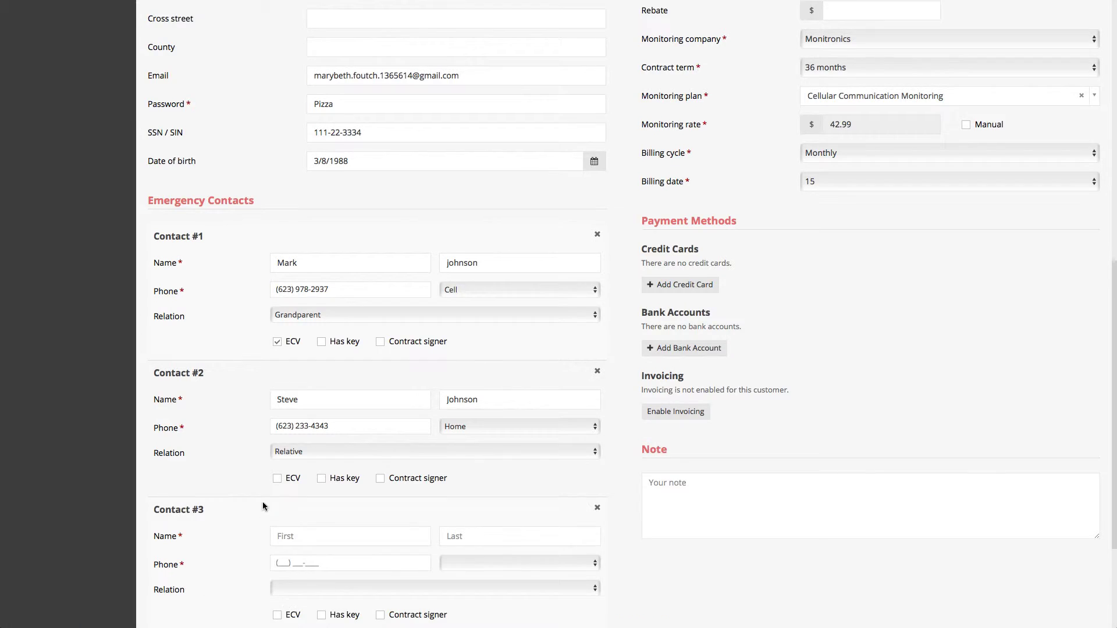
scroll(263, 503, "down", 3)
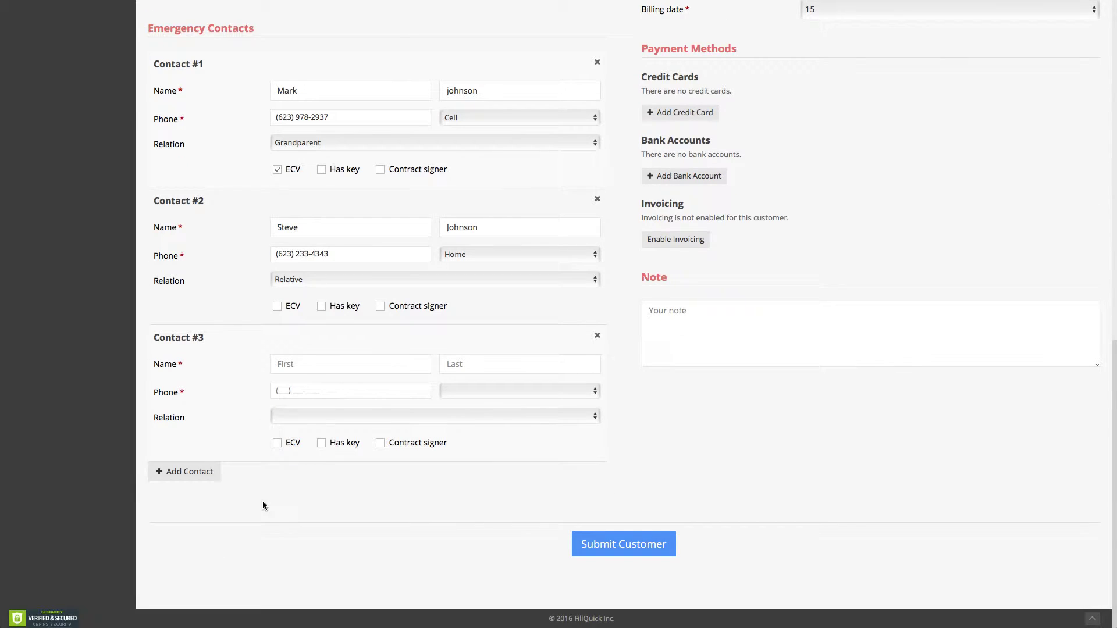
left_click(597, 336)
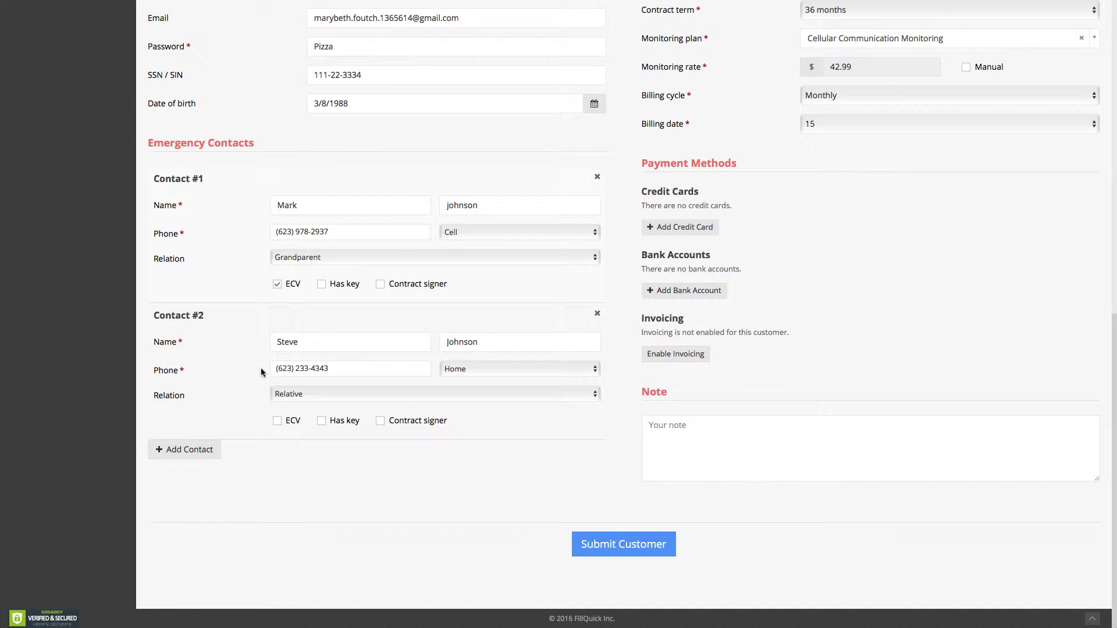
Select No for the Takeover, Pre-Wire and Hard-Wired questions.
scroll(456, 379, "up", 5)
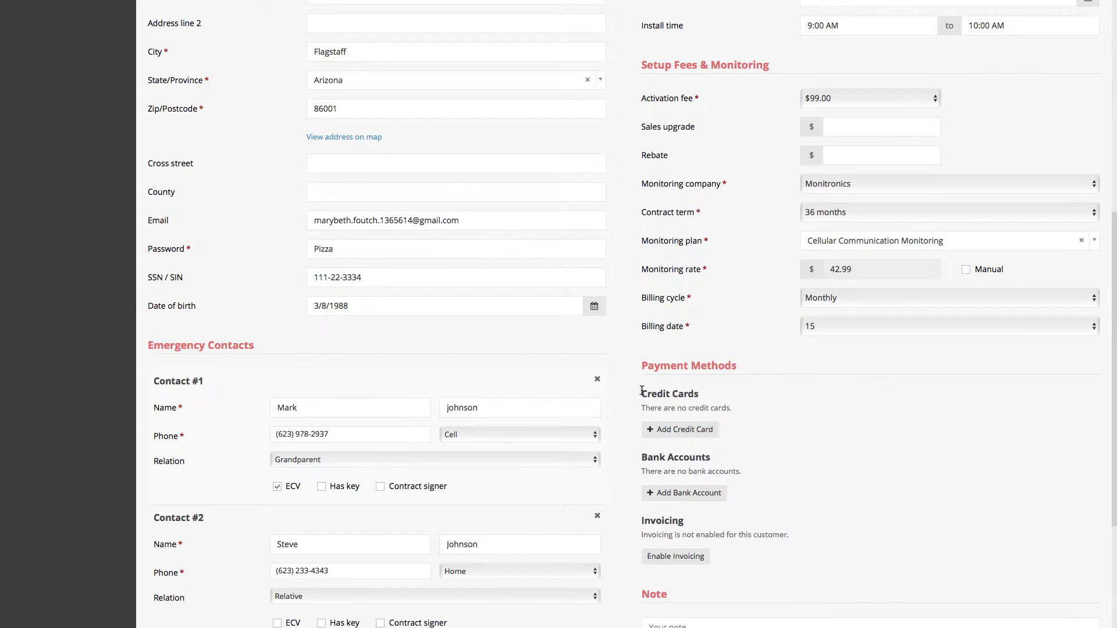
scroll(642, 390, "up", 5)
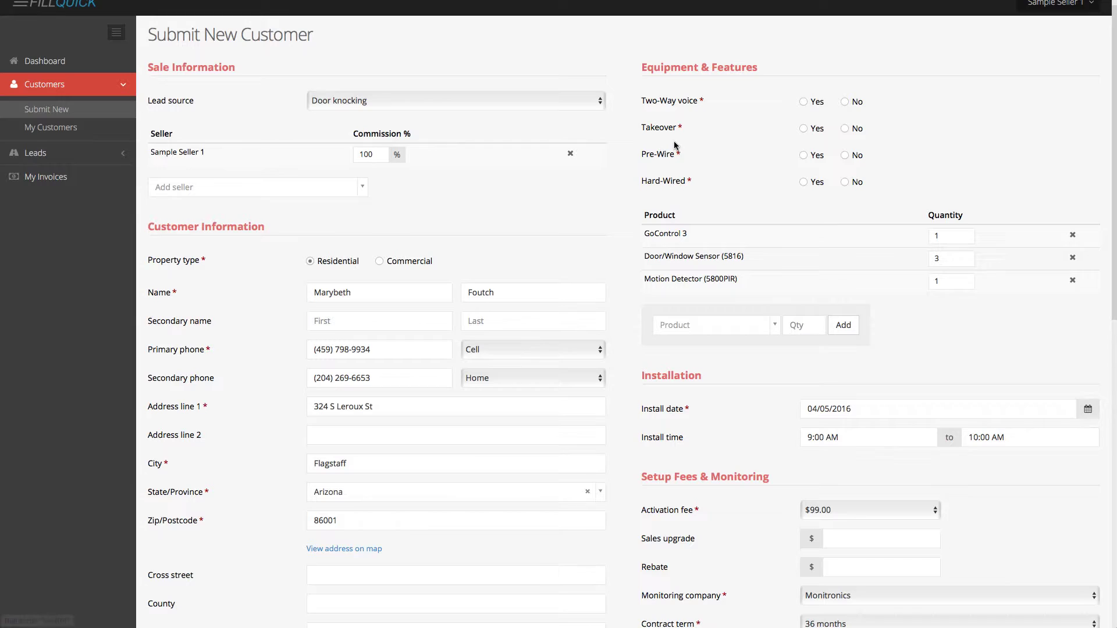
left_click(845, 129)
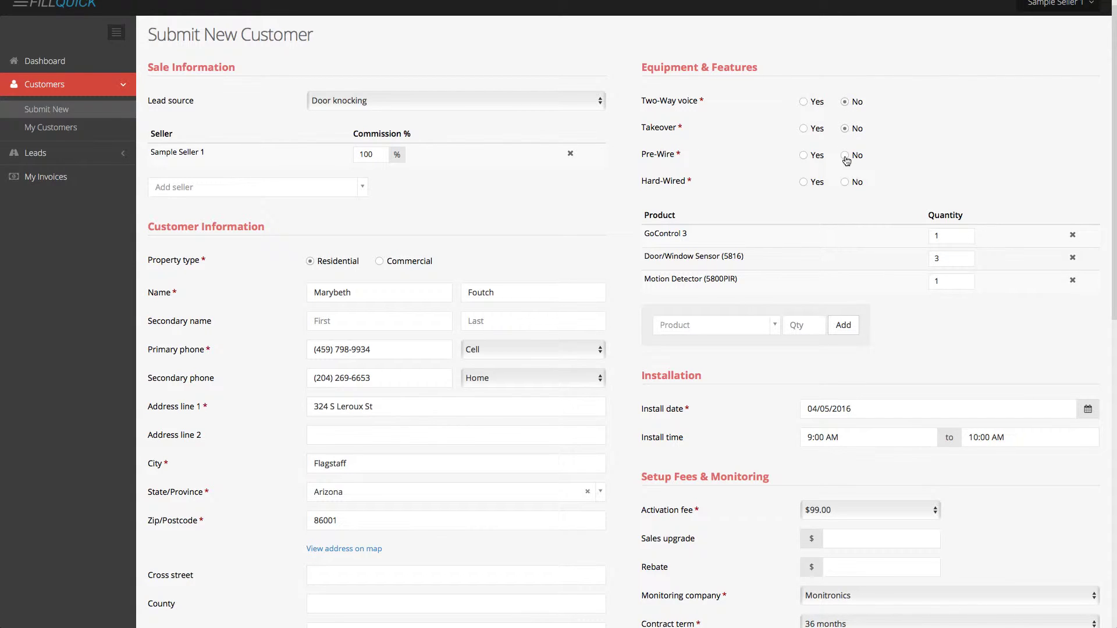
left_click(845, 155)
left_click(845, 182)
scroll(852, 221, "down", 1)
scroll(772, 298, "down", 2)
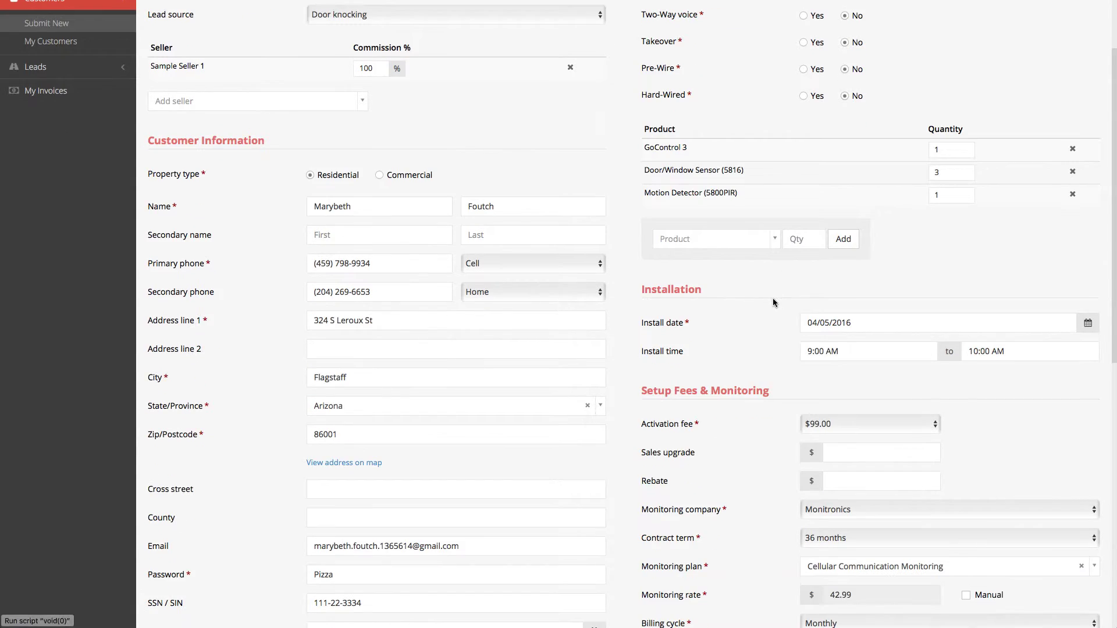
scroll(779, 329, "down", 2)
scroll(805, 389, "down", 2)
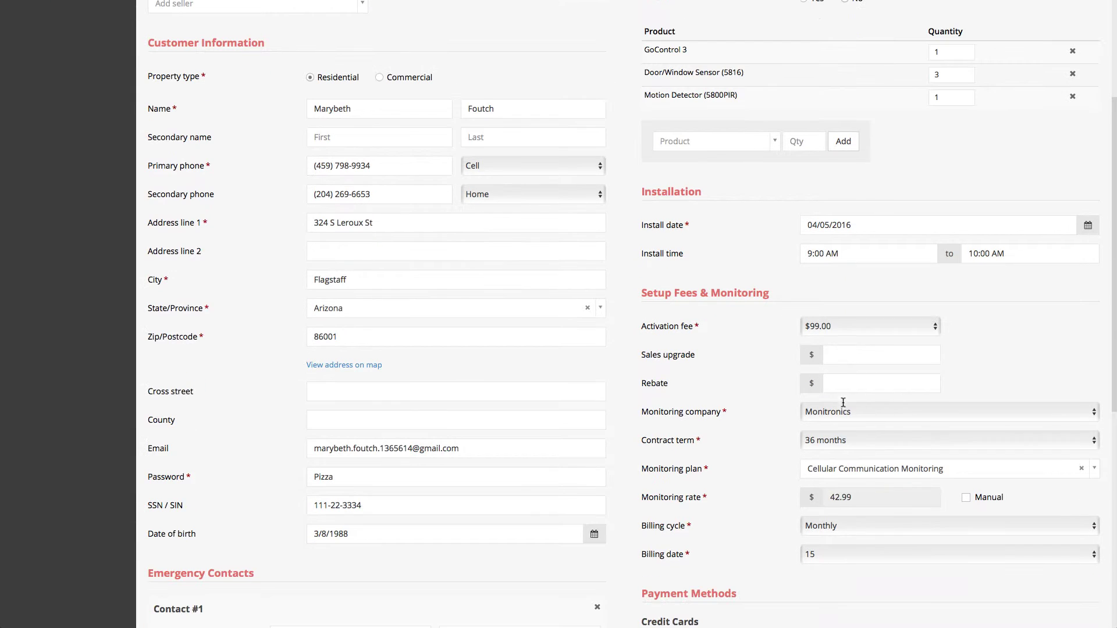
scroll(840, 365, "down", 3)
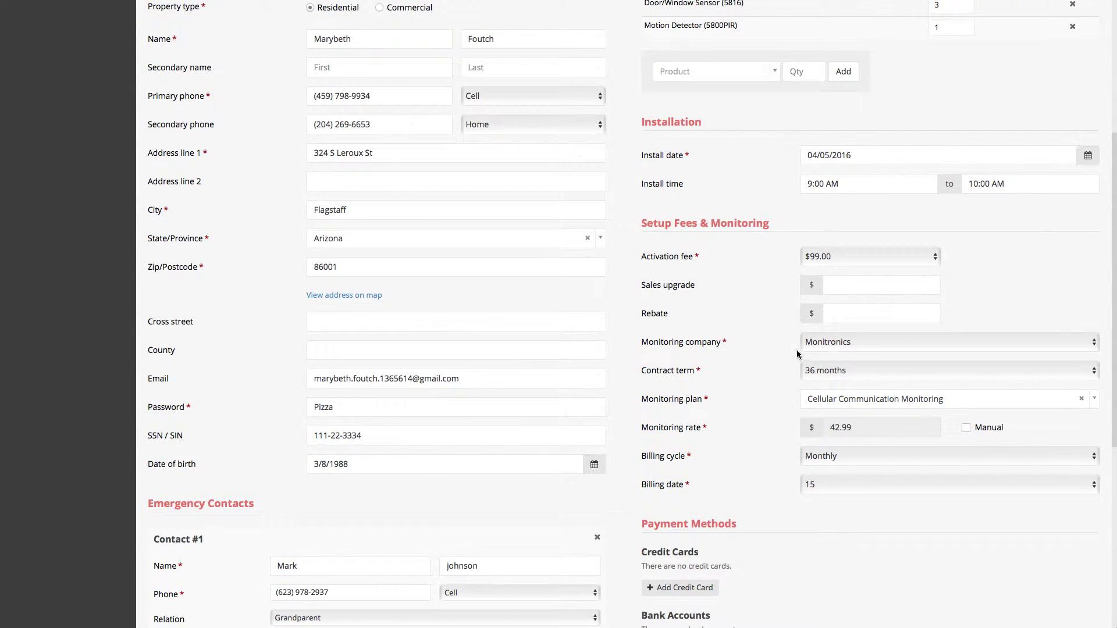
scroll(752, 349, "down", 10)
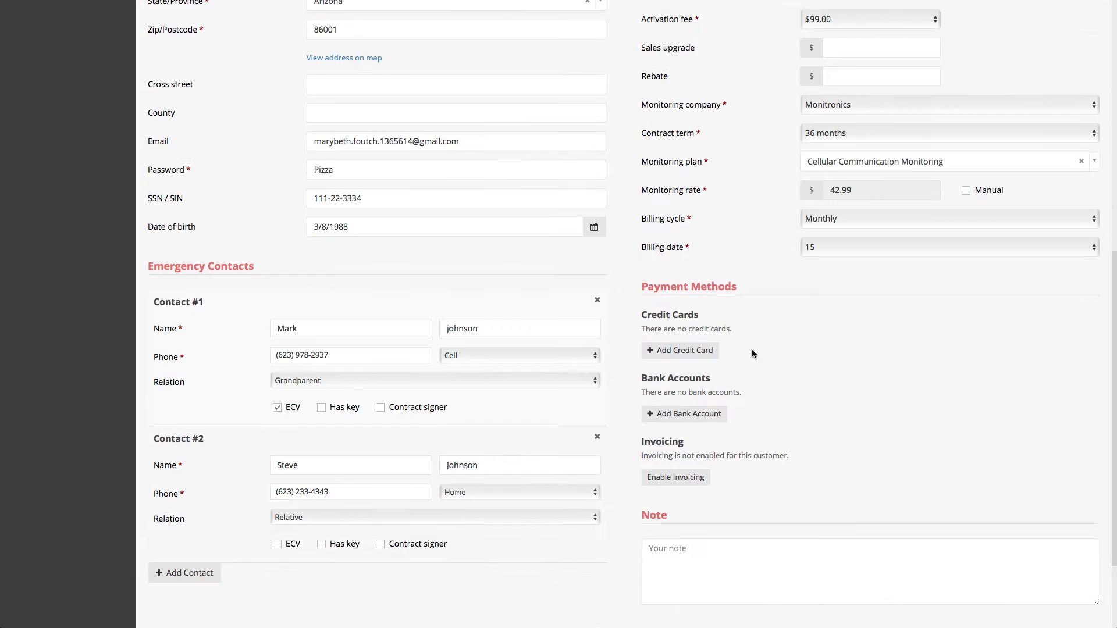
Add a MasterCard credit card with its card number and a 01/18 expiration date.
scroll(752, 349, "down", 2)
left_click(680, 315)
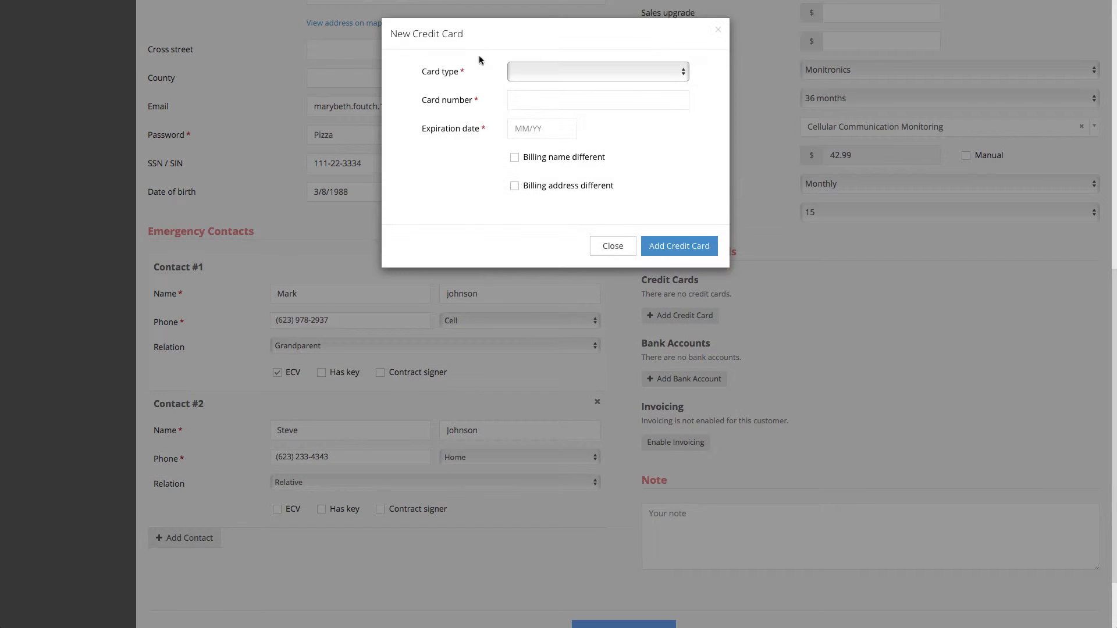
left_click(527, 68)
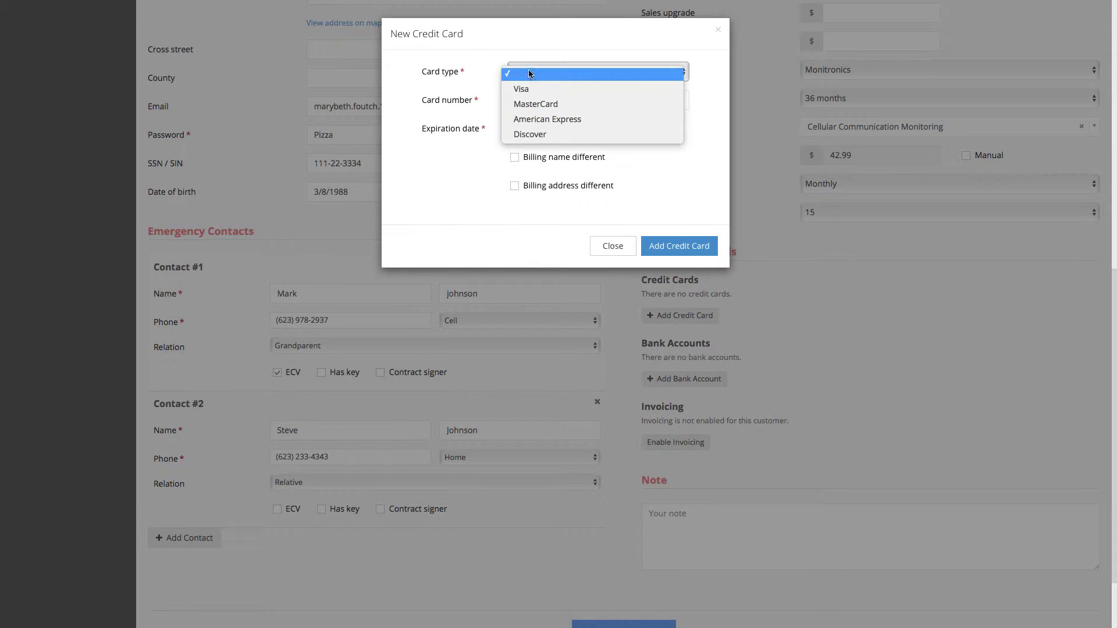
left_click(546, 103)
left_click(516, 105)
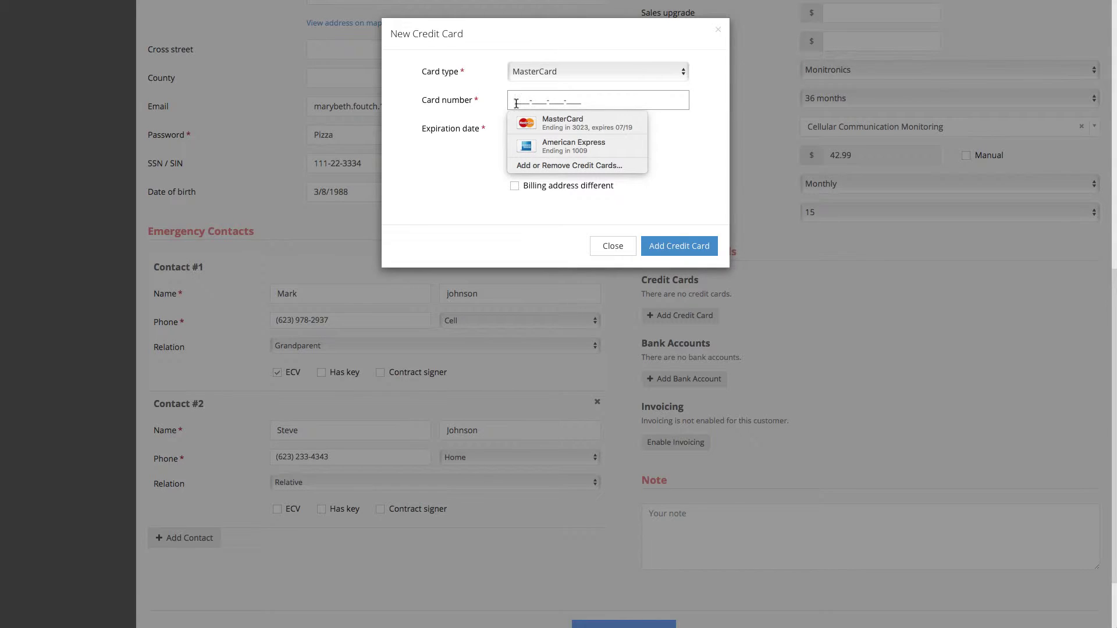
key("Tab")
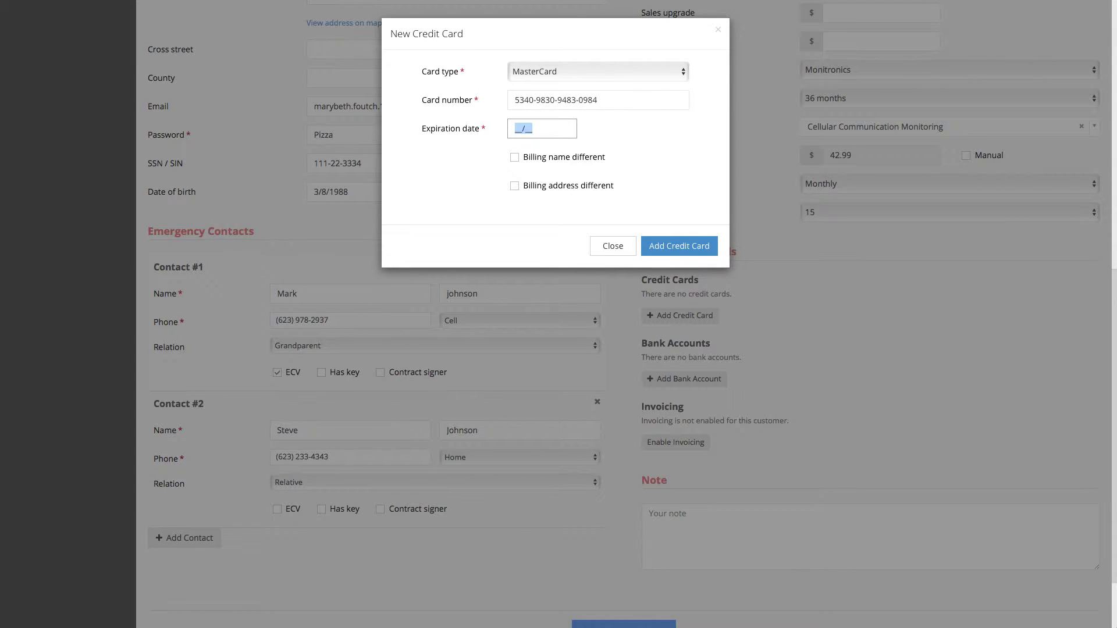
type("01/18")
left_click(679, 239)
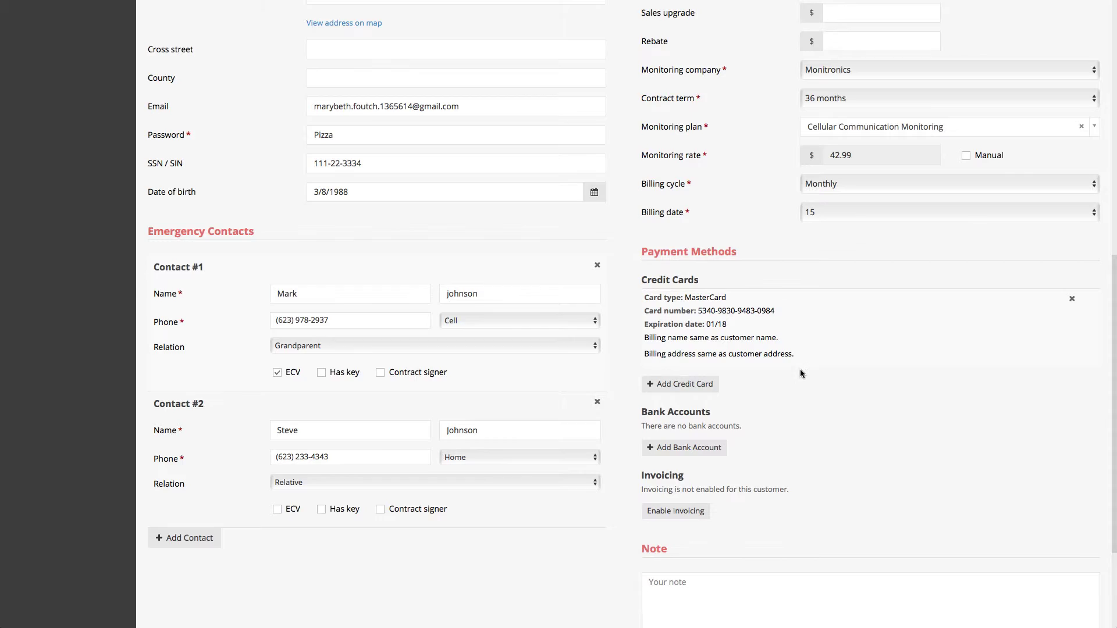
scroll(800, 373, "down", 3)
Submit the customer with the note 'customer is really cool, love this customer.' and return to the Dashboard.
left_click(765, 449)
type("c")
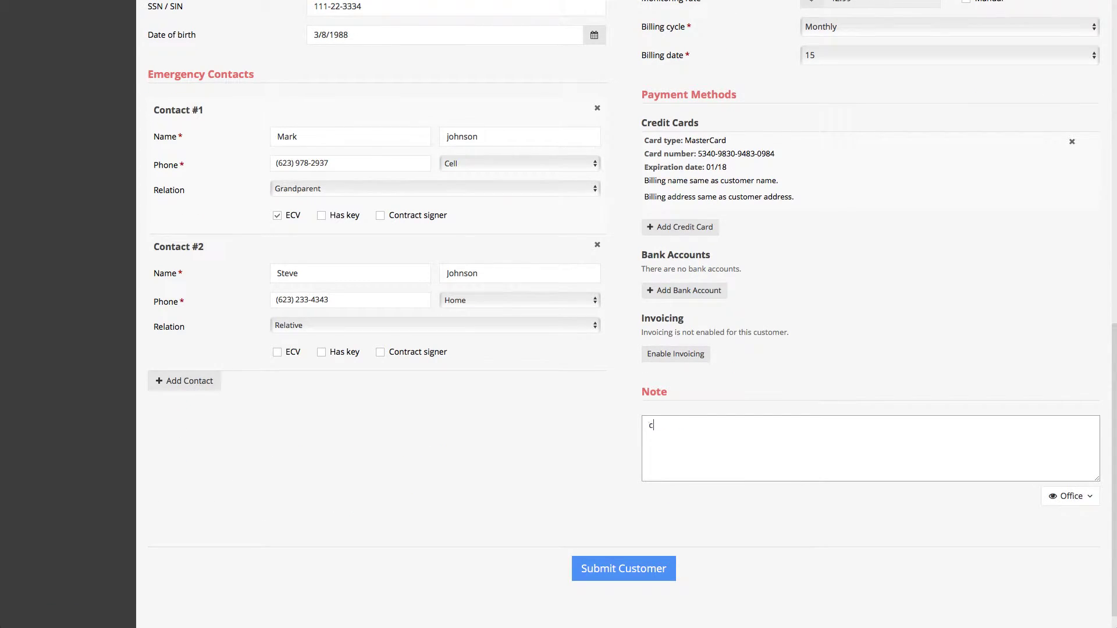
type("ustomer is really cool, love this customer.")
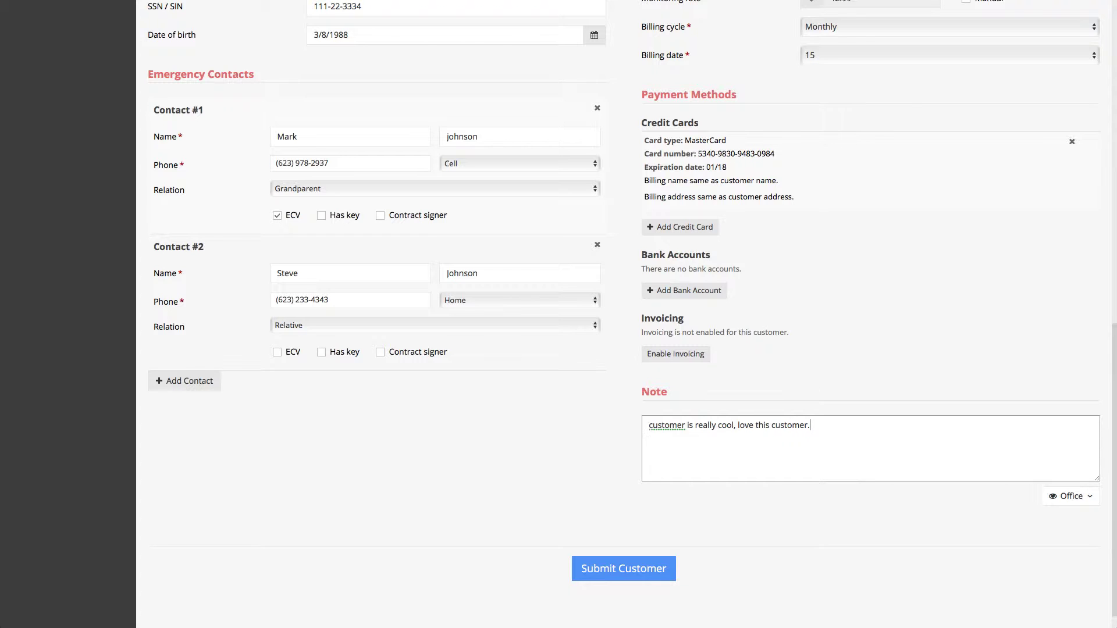
left_click(640, 568)
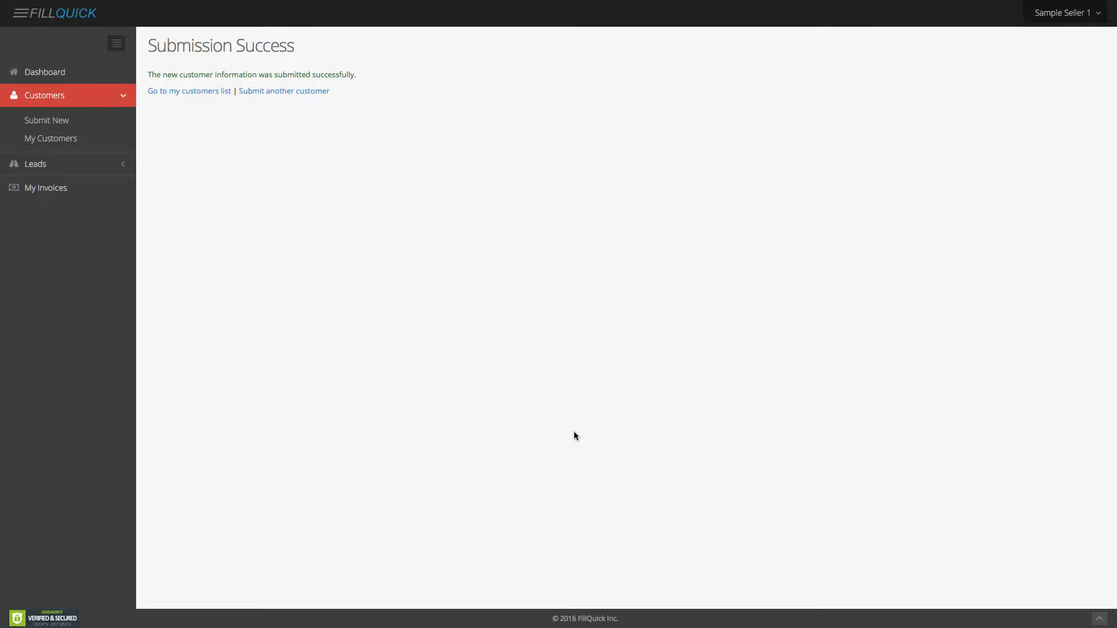
left_click(55, 75)
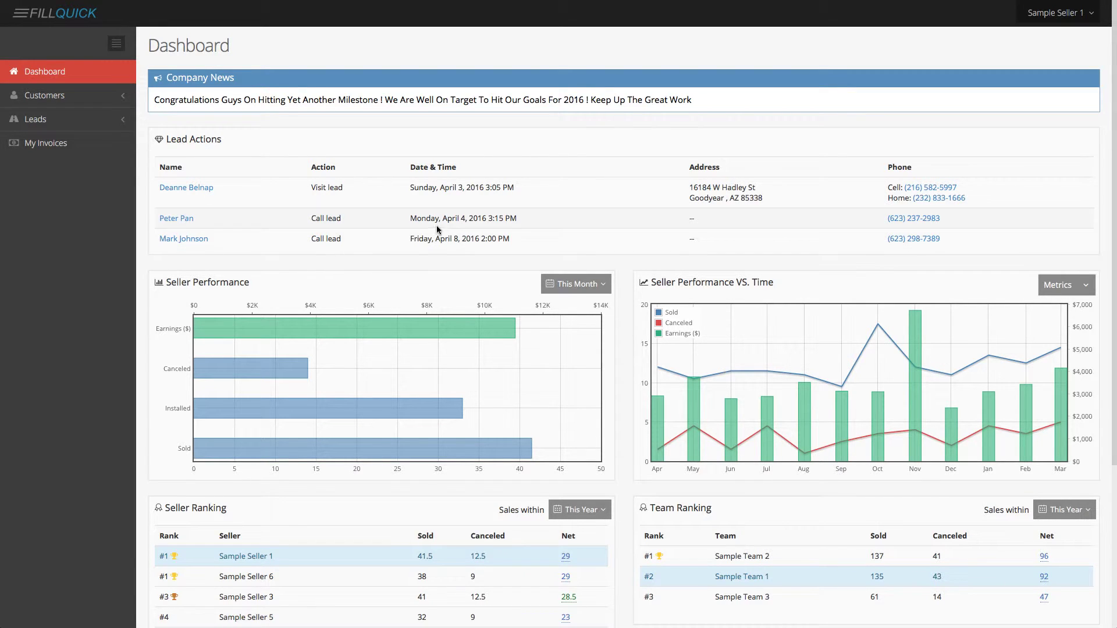
left_click(174, 220)
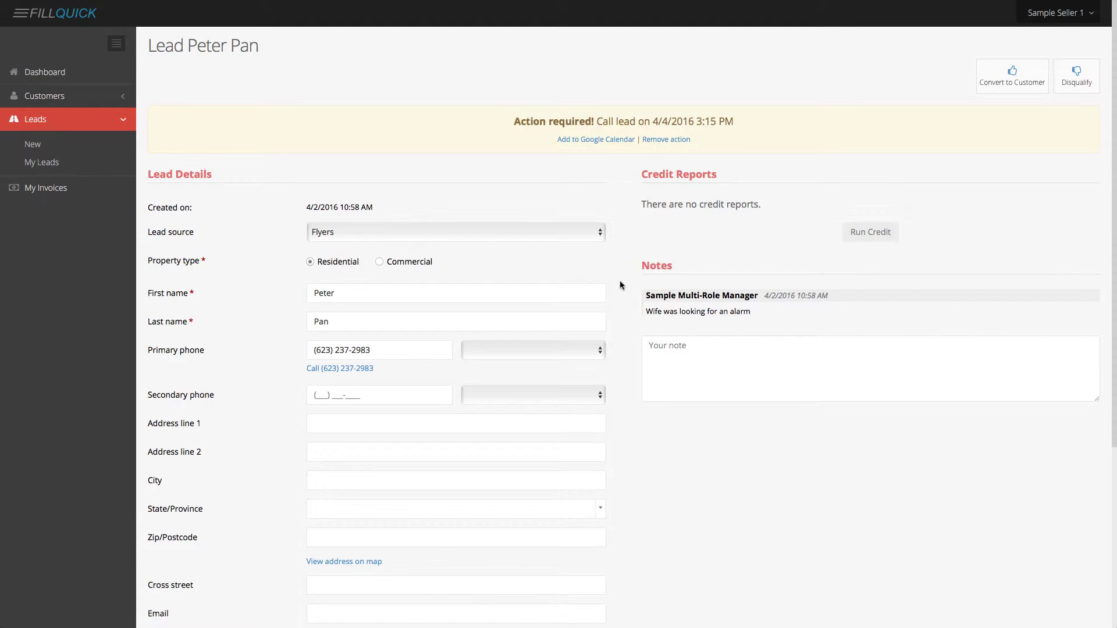
scroll(639, 288, "down", 1)
scroll(651, 289, "down", 2)
scroll(650, 287, "up", 2)
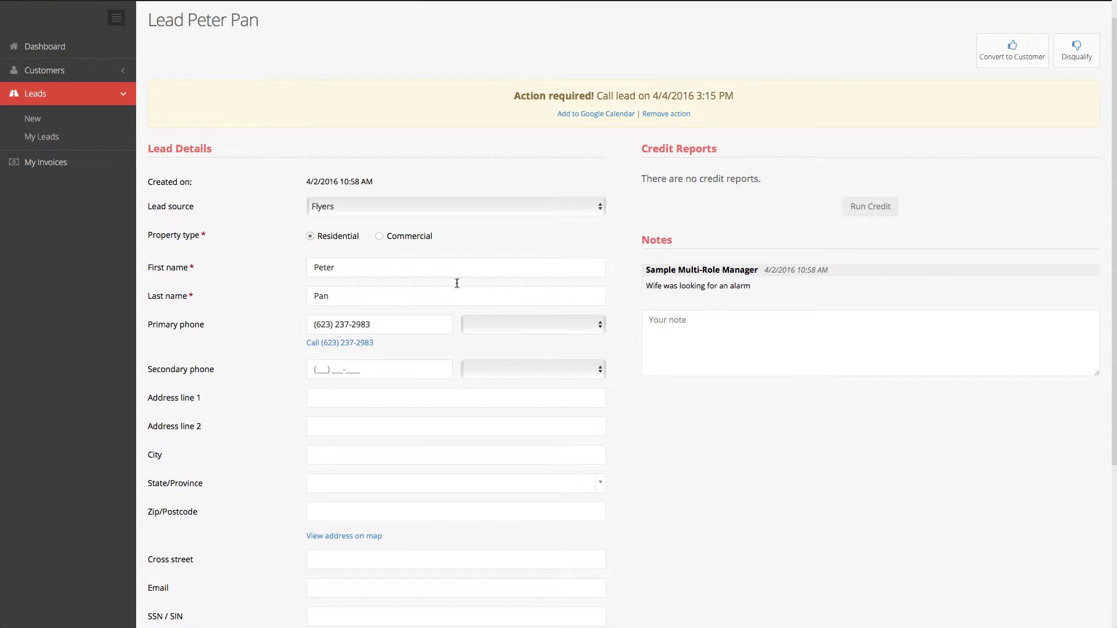
scroll(605, 319, "down", 1)
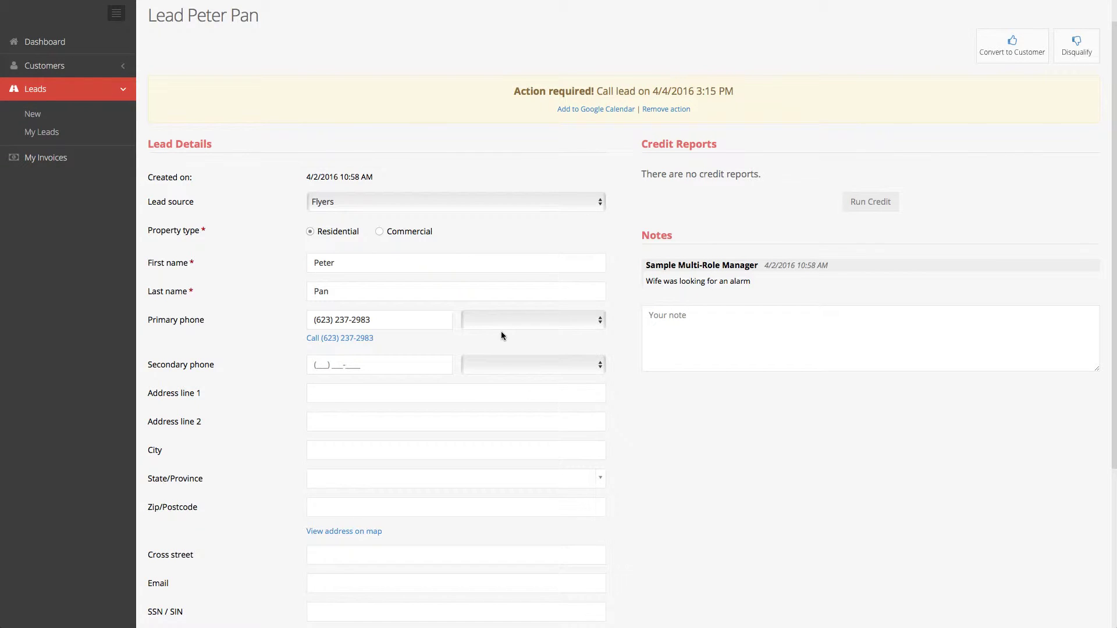
scroll(501, 336, "up", 1)
left_click(1076, 77)
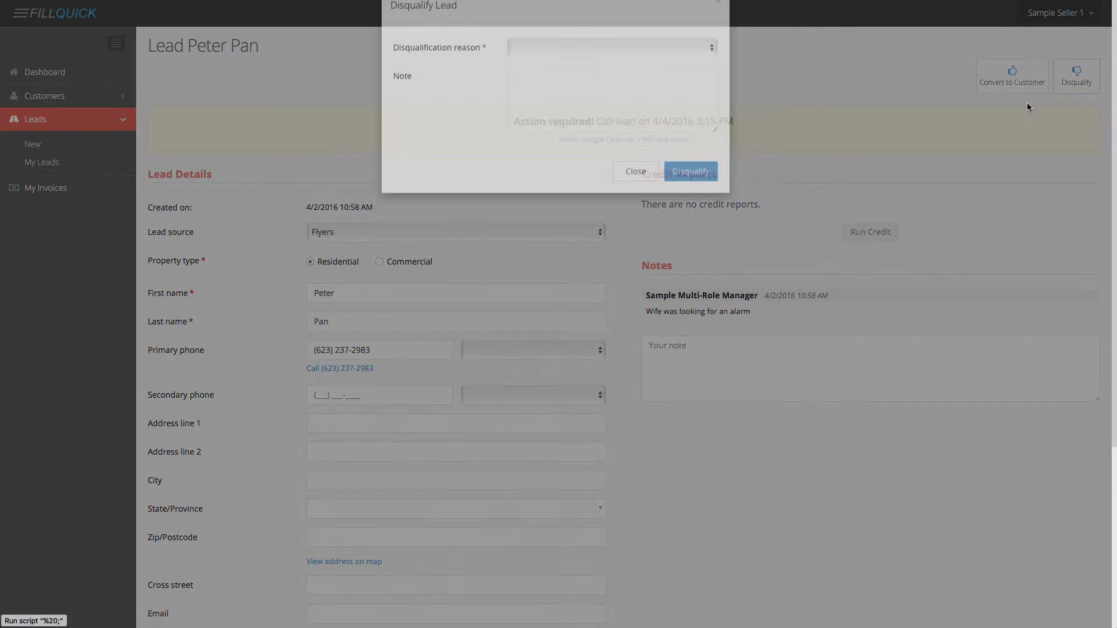
left_click(605, 71)
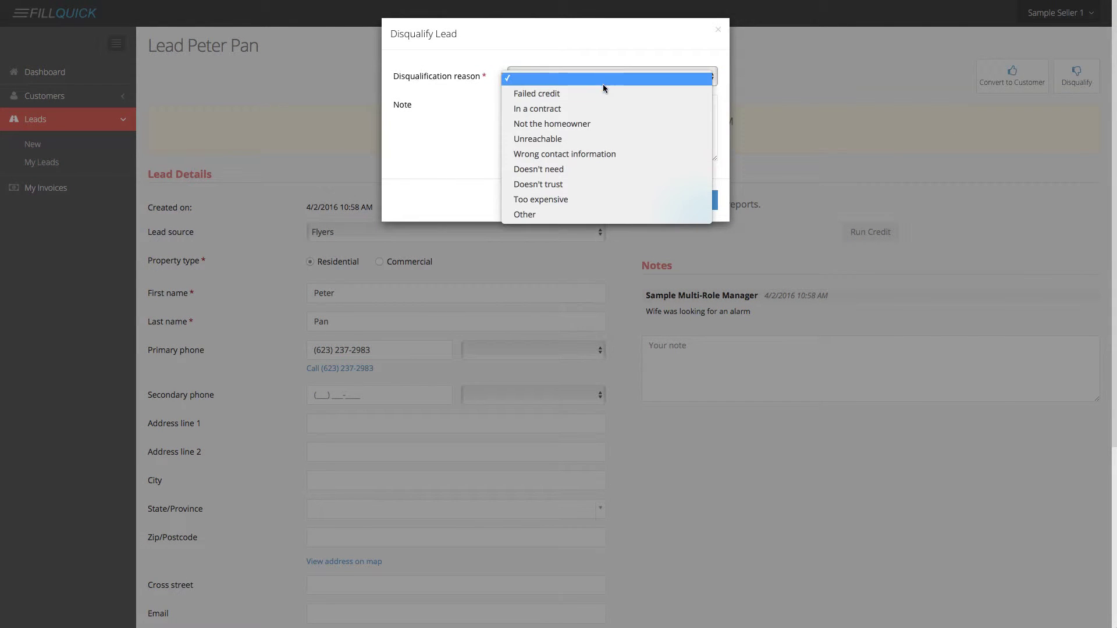
left_click(600, 105)
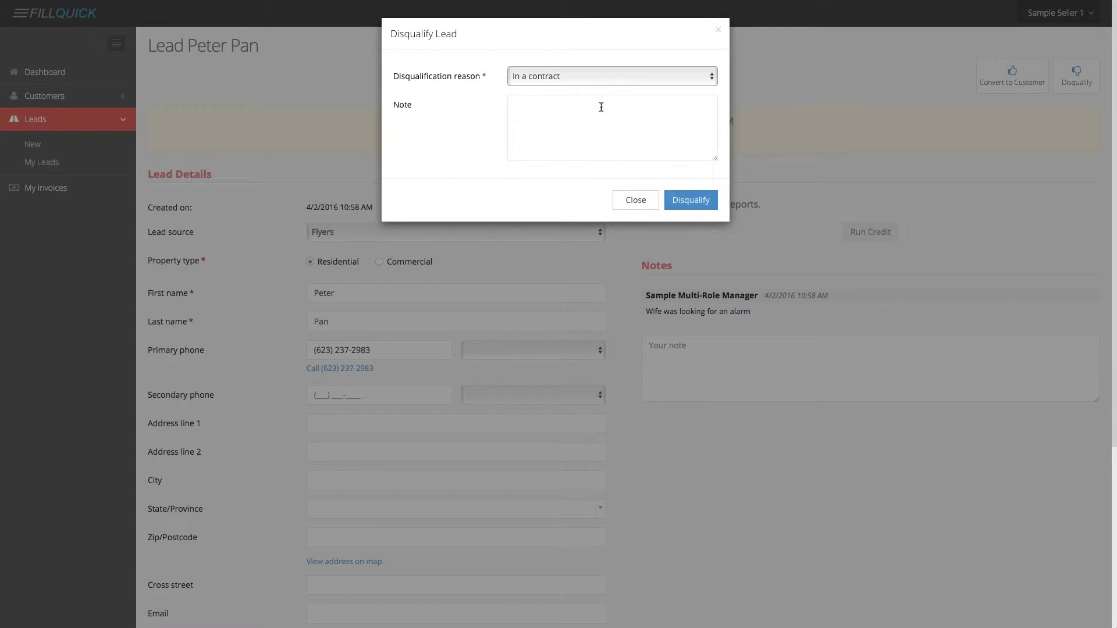
left_click(697, 200)
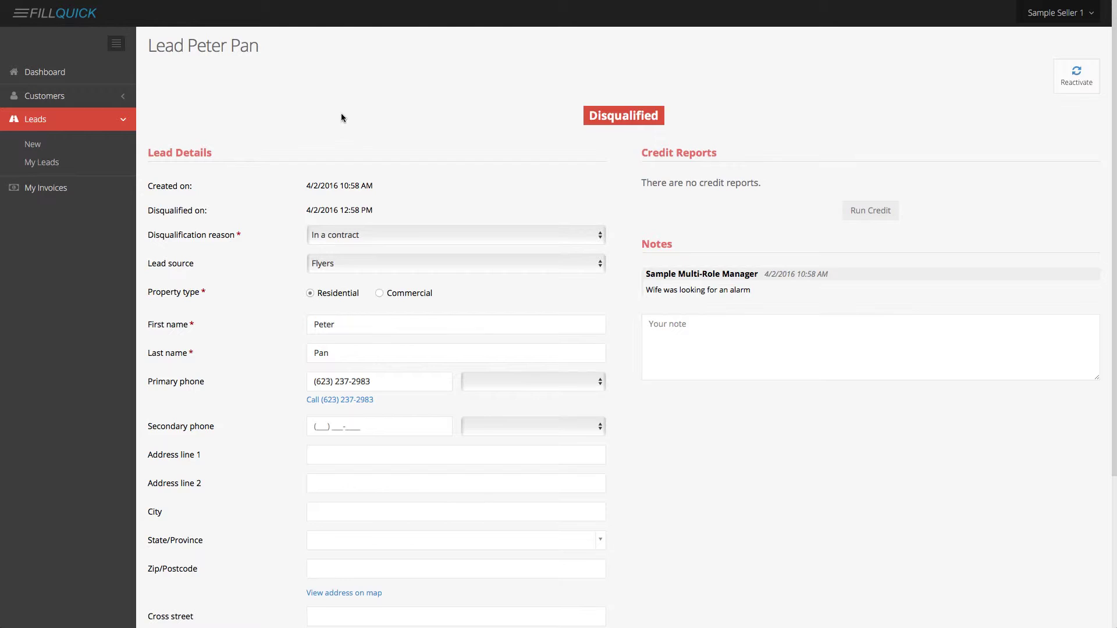
left_click(1074, 77)
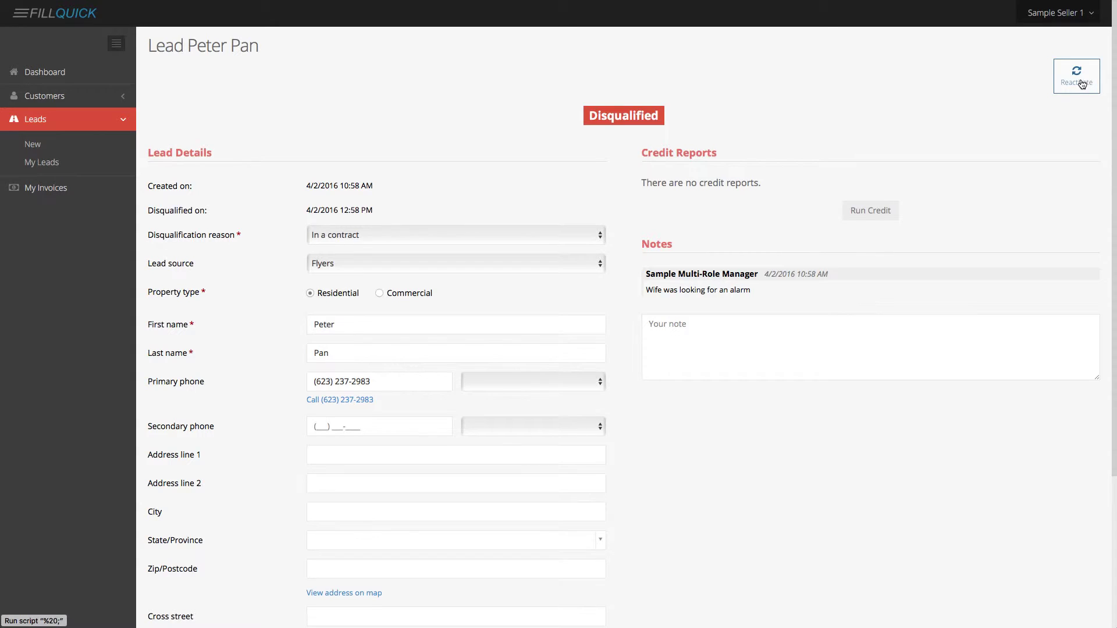
left_click(1081, 84)
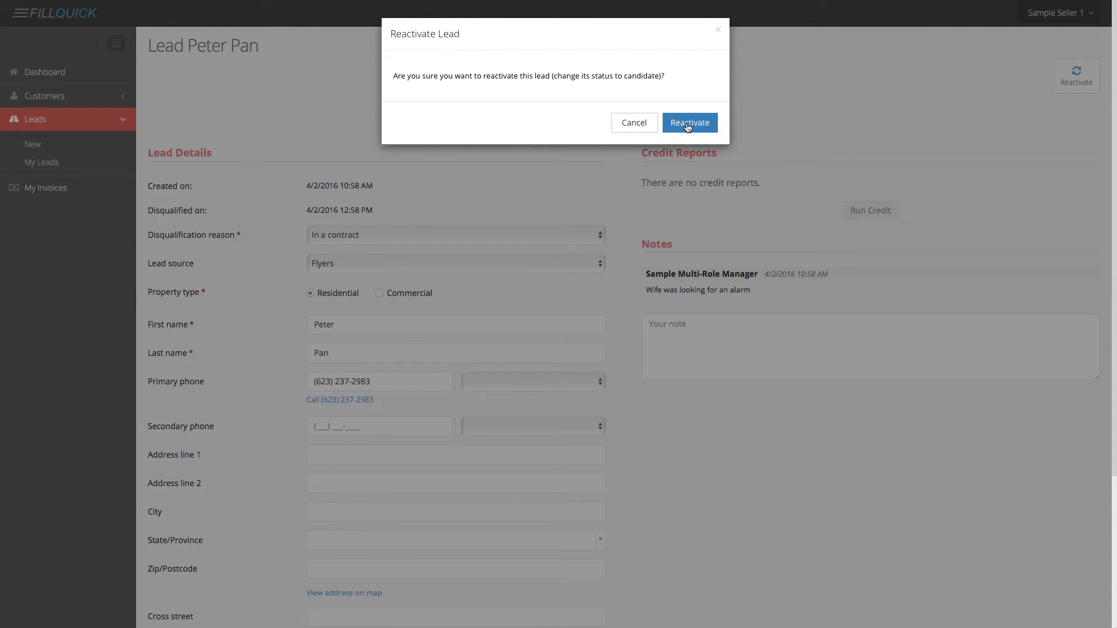
left_click(649, 126)
On the Dashboard, switch the Seller Performance chart from This Month to Last Year.
left_click(68, 79)
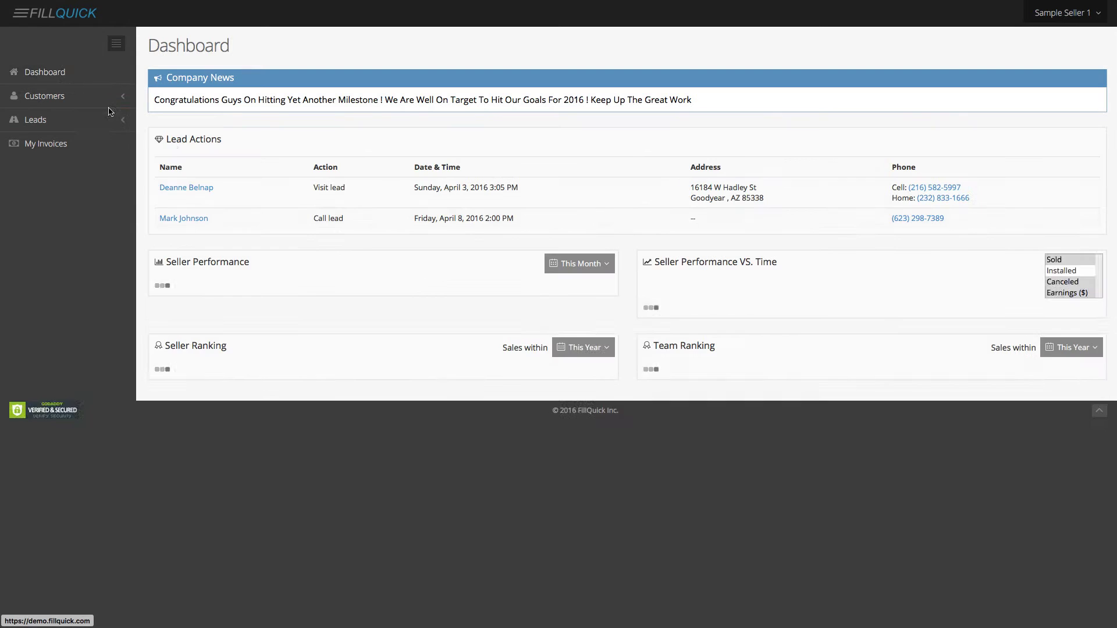
scroll(385, 225, "down", 3)
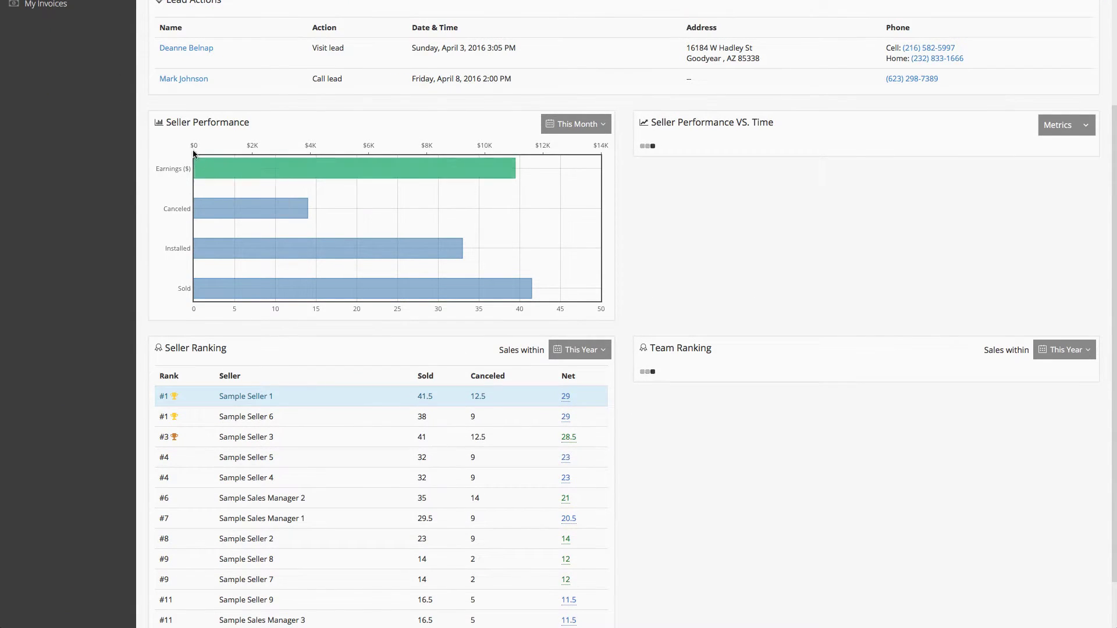
scroll(180, 126, "up", 1)
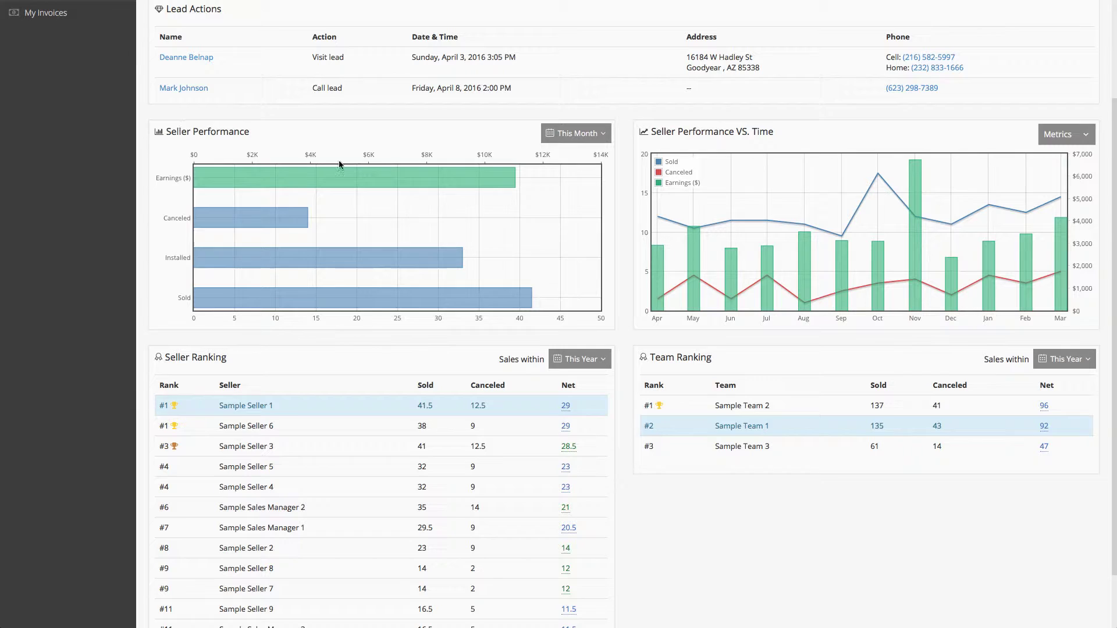
mouse_move(293, 179)
left_click(563, 134)
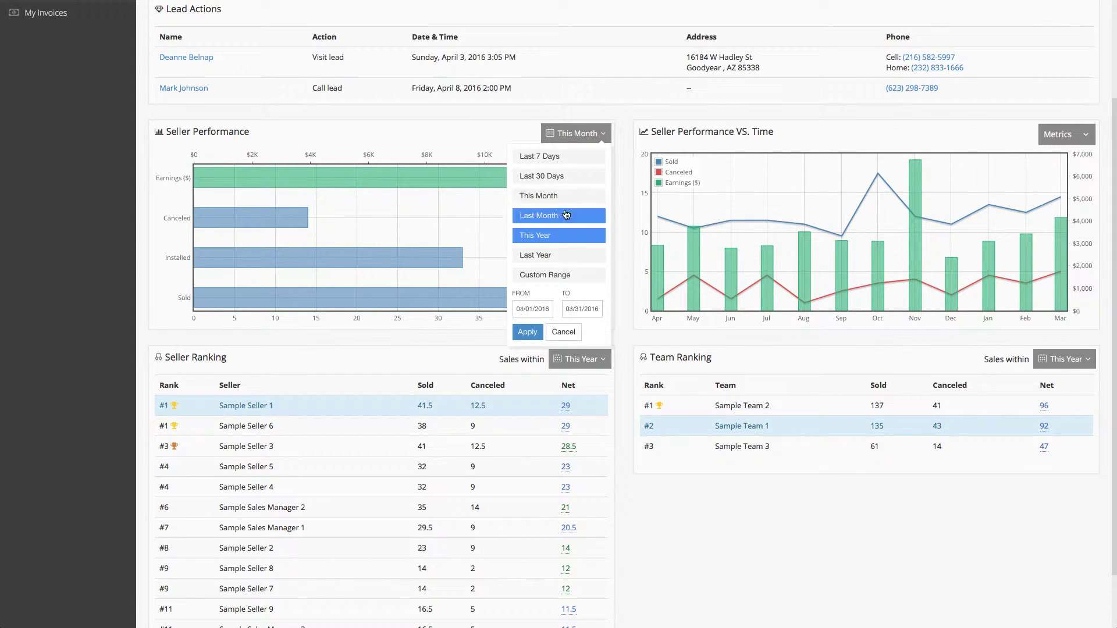
left_click(554, 254)
mouse_move(410, 177)
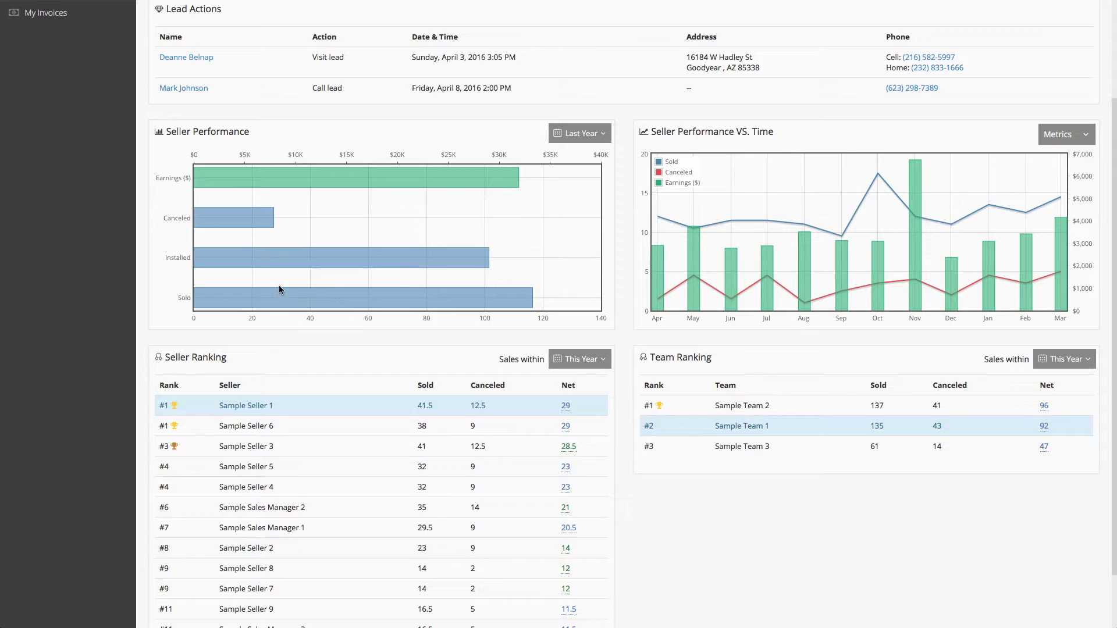
mouse_move(282, 294)
mouse_move(879, 174)
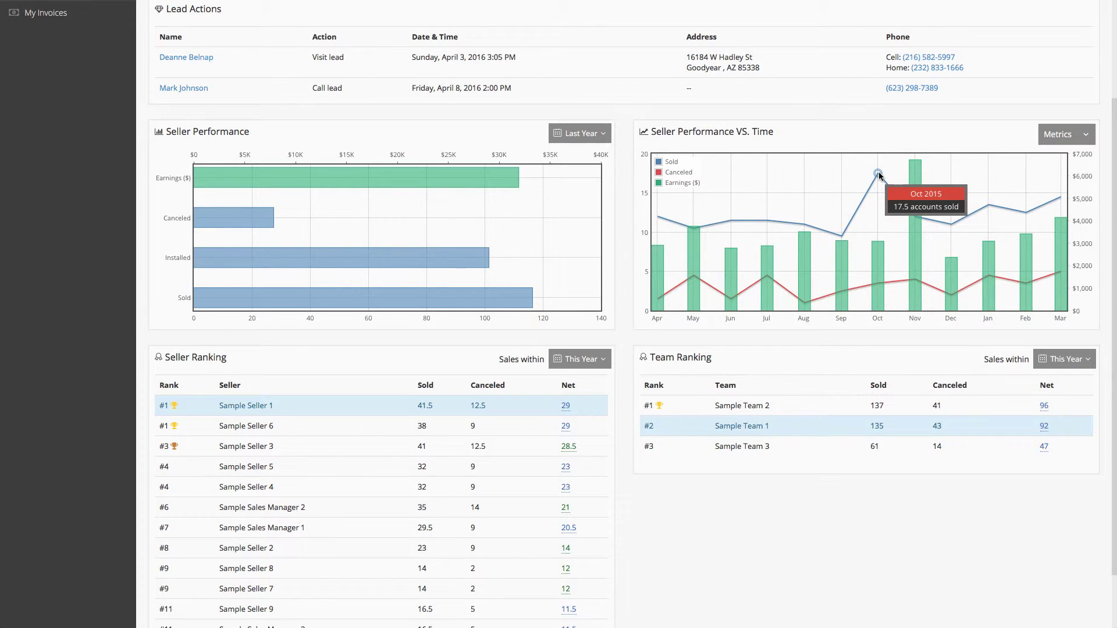
mouse_move(916, 176)
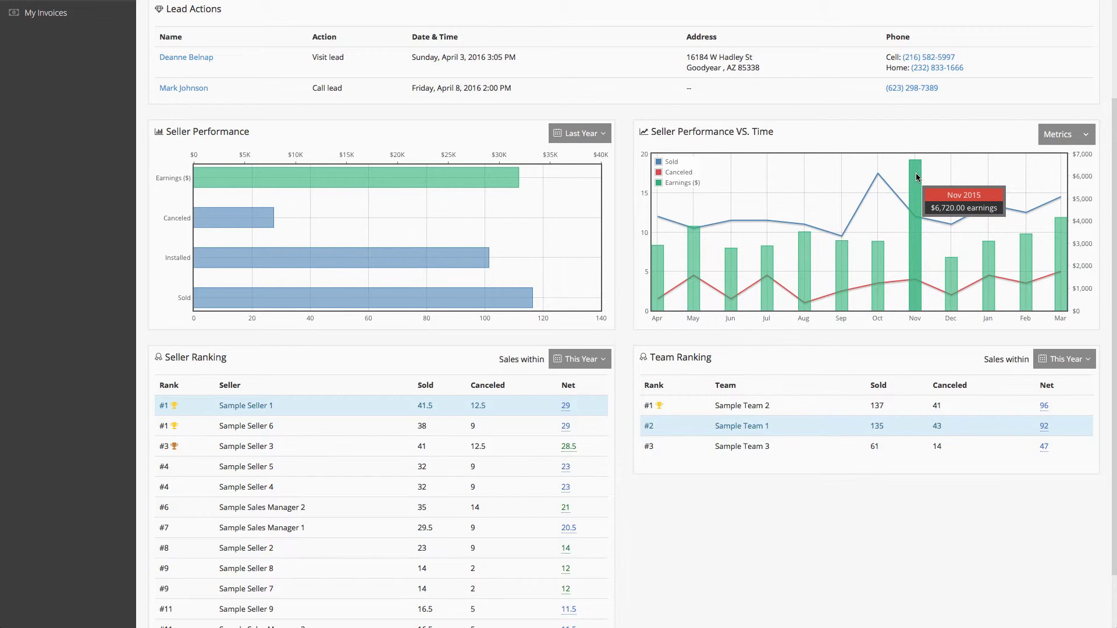
Set both the Seller Ranking and Team Ranking tables from This Year to Last Year.
scroll(627, 371, "down", 1)
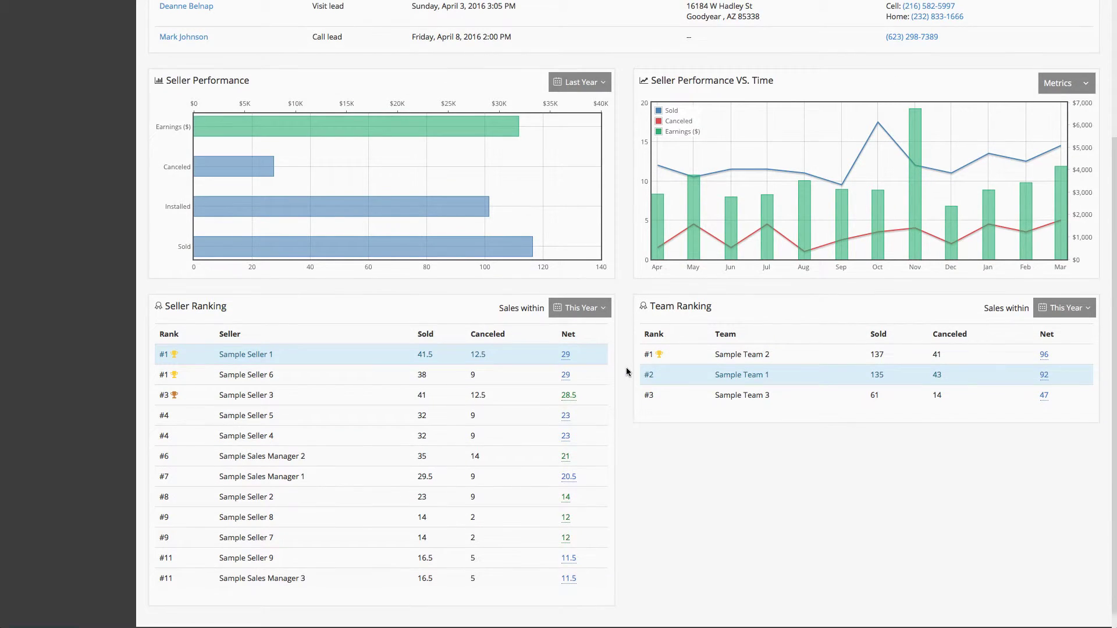
scroll(627, 371, "down", 1)
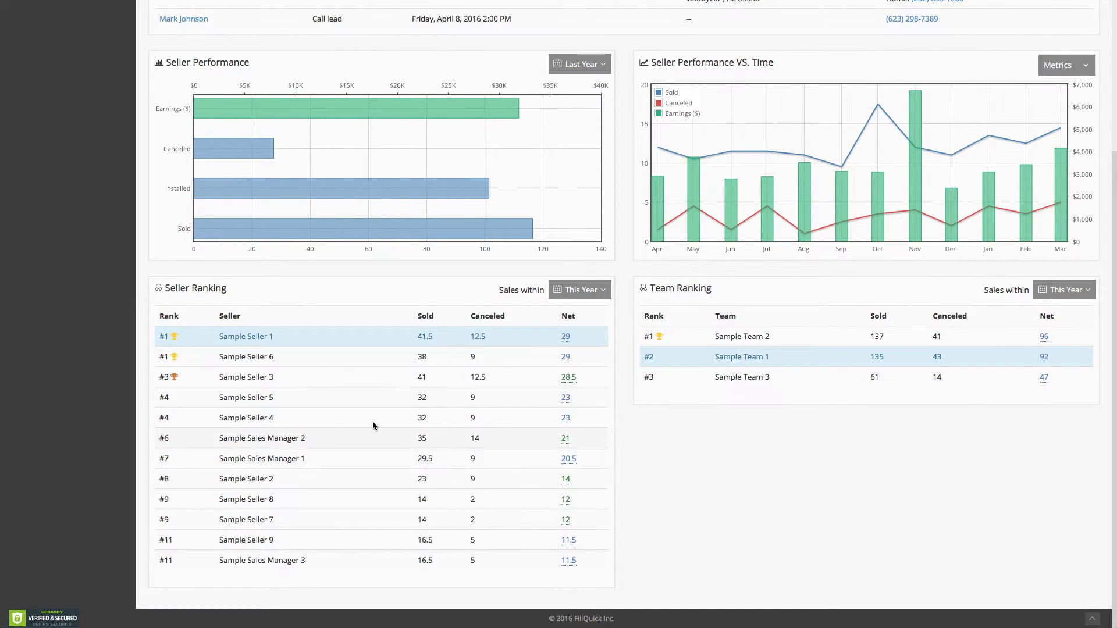
mouse_move(566, 339)
left_click(588, 300)
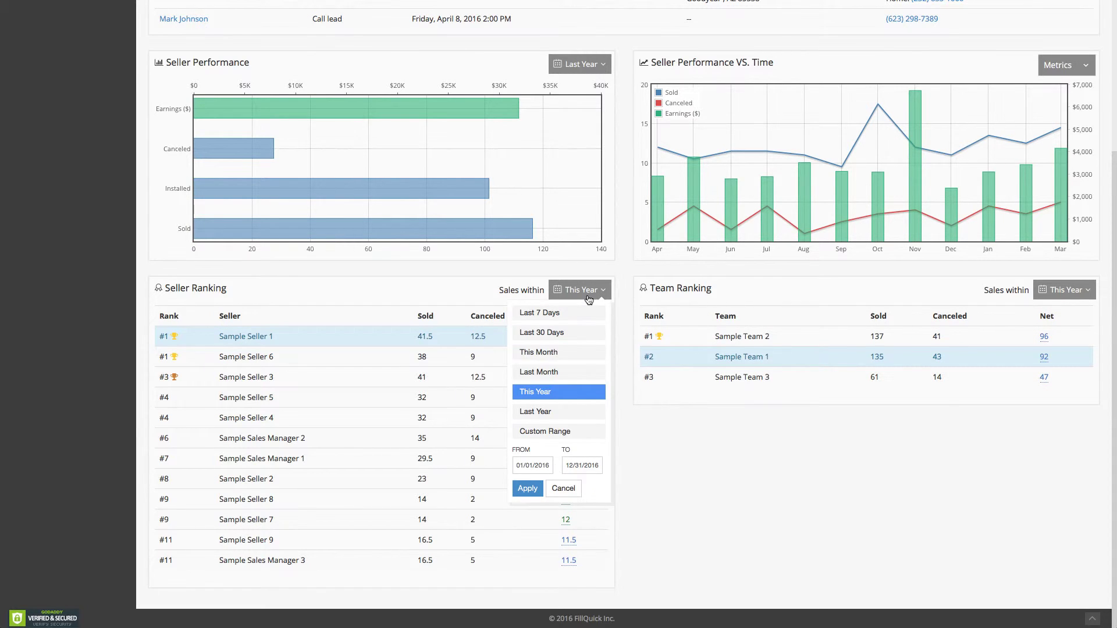
left_click(568, 413)
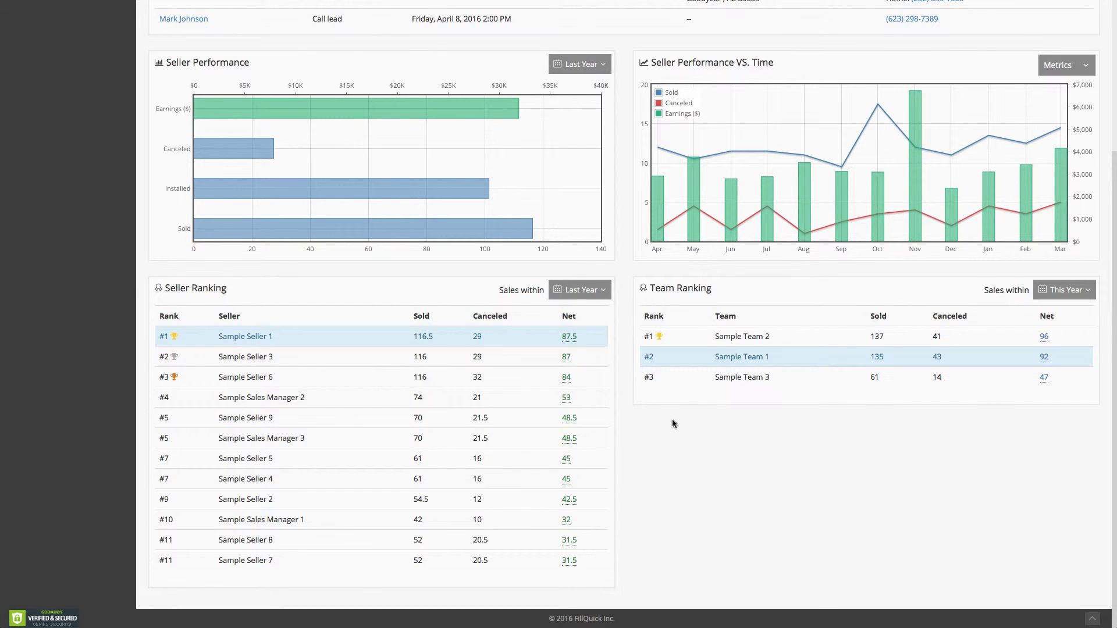
left_click(1062, 294)
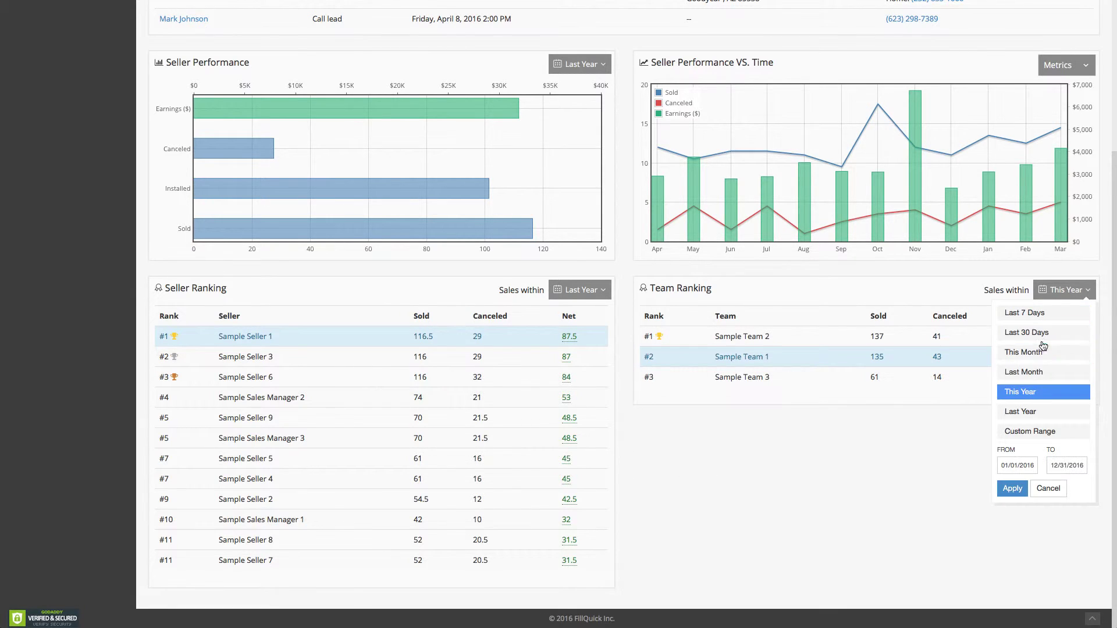
left_click(1028, 412)
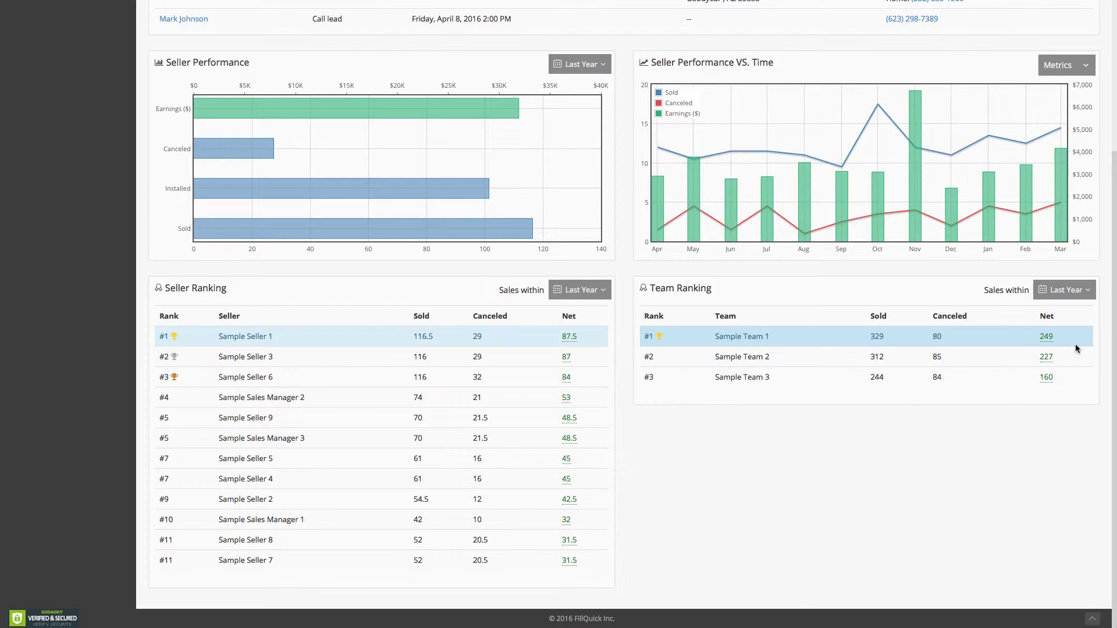
Start a new customer form with Door knocking as the lead source and scroll through it.
scroll(911, 518, "up", 4)
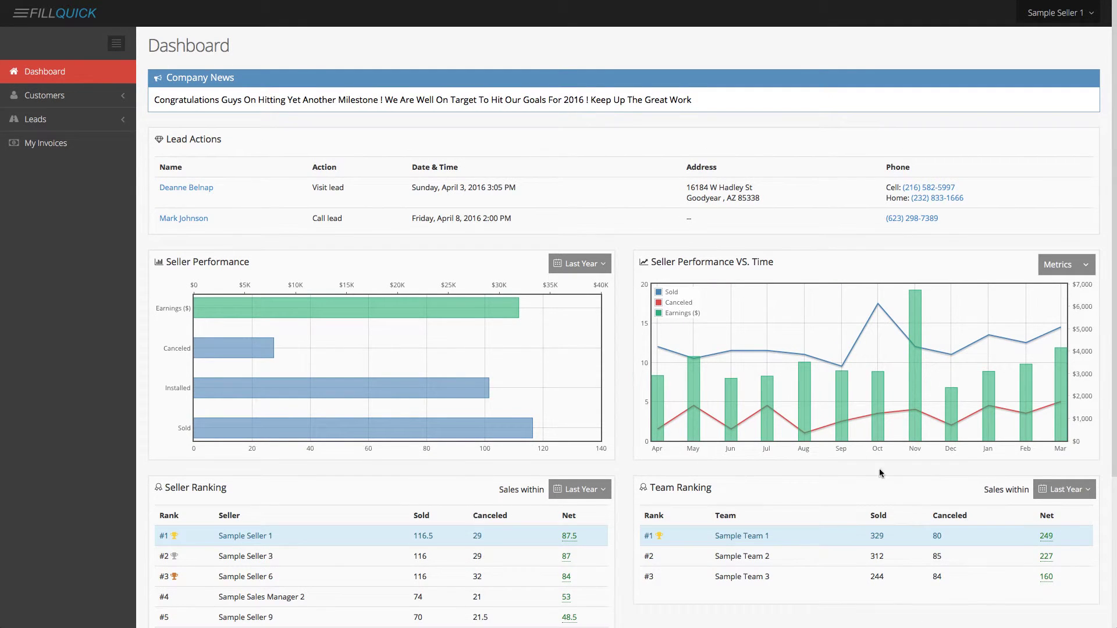
left_click(93, 98)
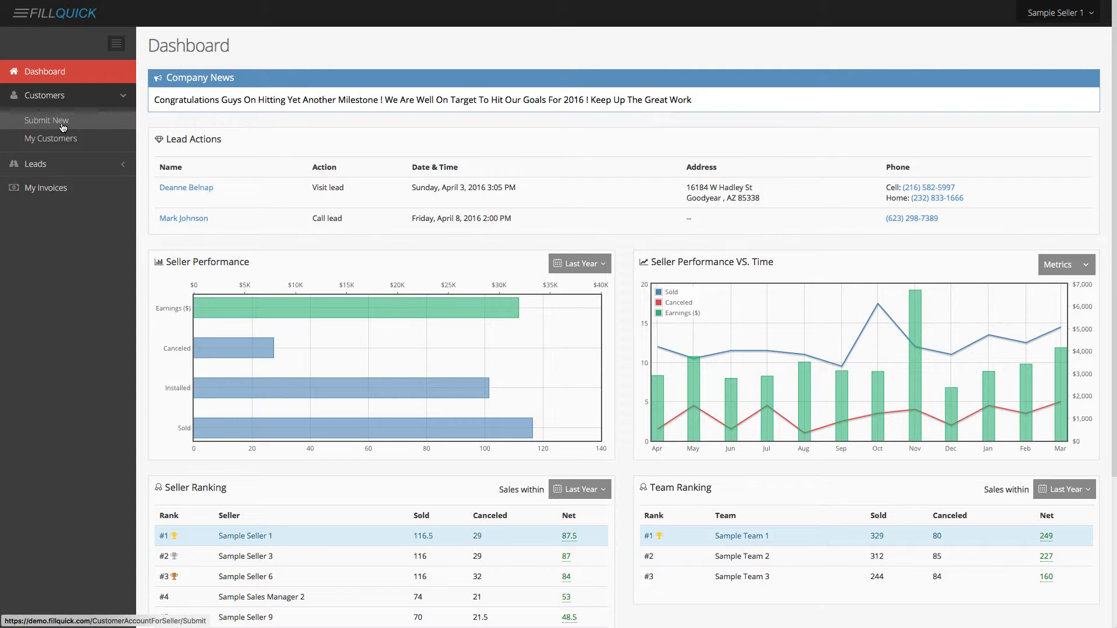
left_click(62, 124)
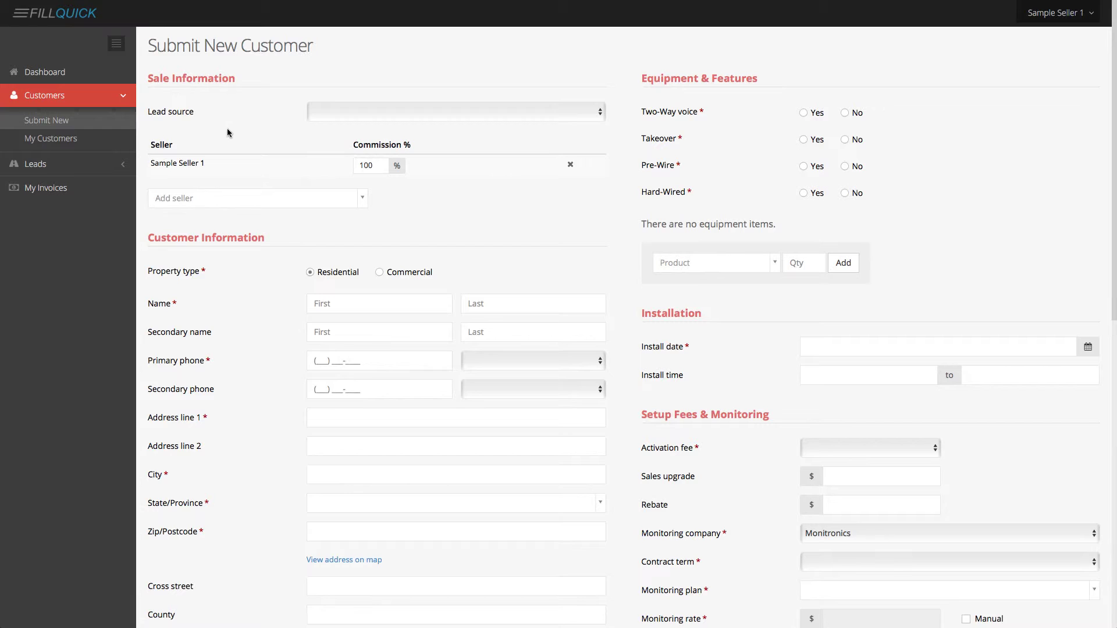
left_click(324, 114)
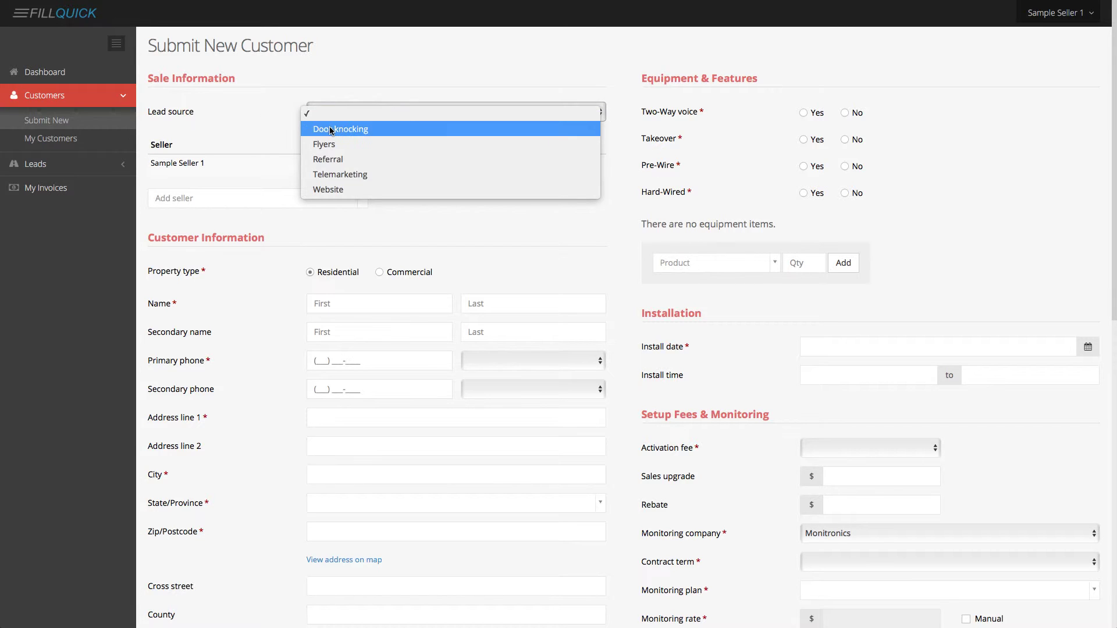
left_click(326, 125)
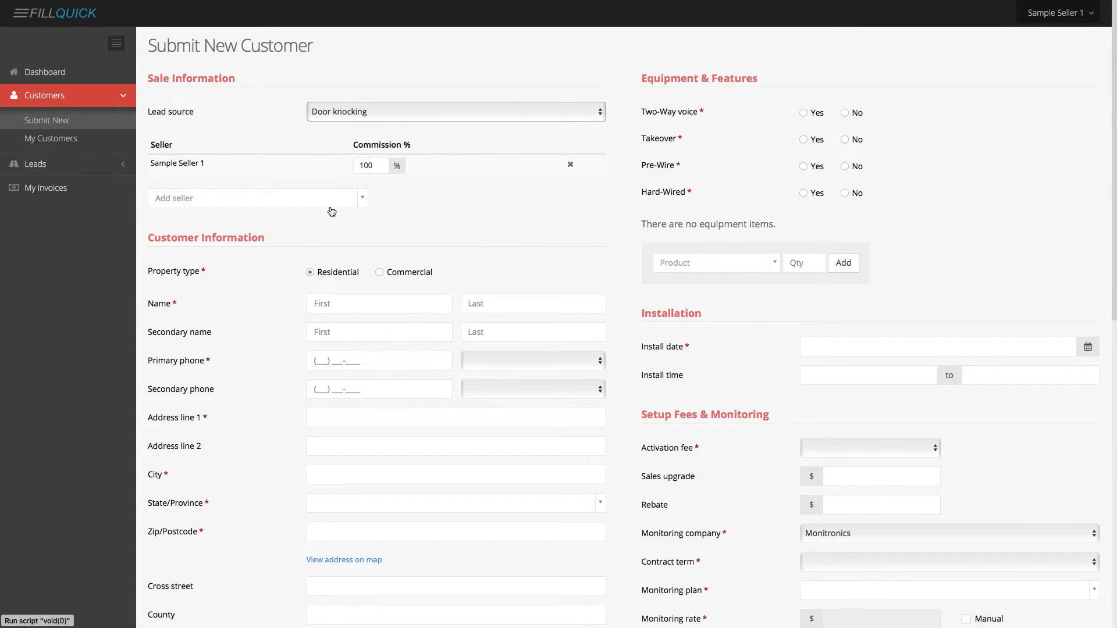
scroll(390, 296, "down", 6)
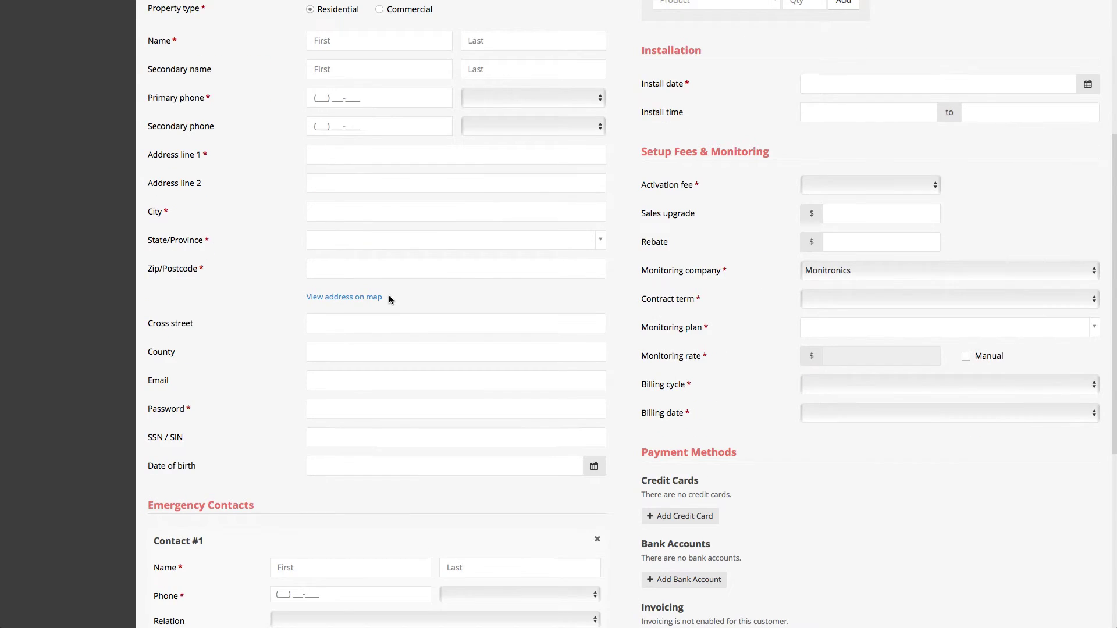
scroll(389, 300, "down", 2)
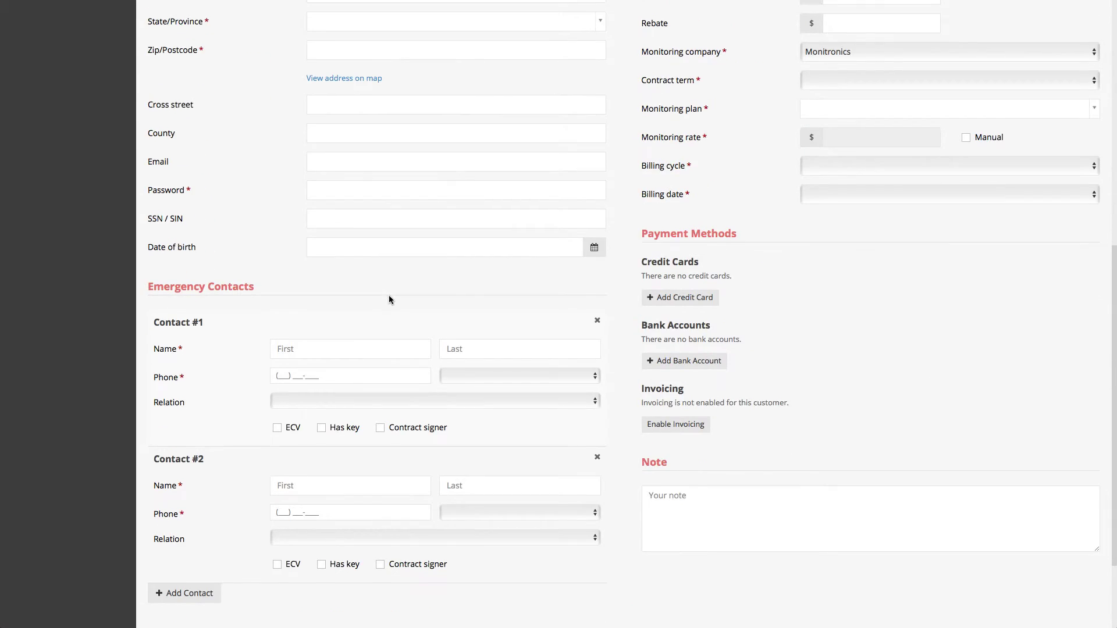
scroll(388, 299, "up", 3)
scroll(388, 299, "up", 5)
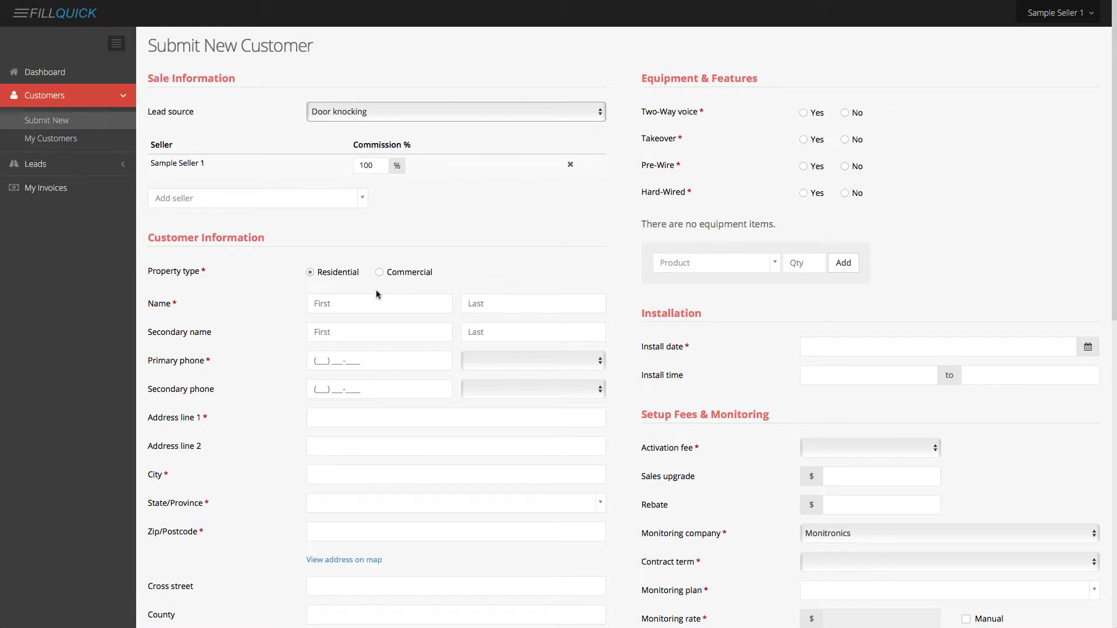
scroll(773, 354, "down", 4)
scroll(774, 359, "down", 7)
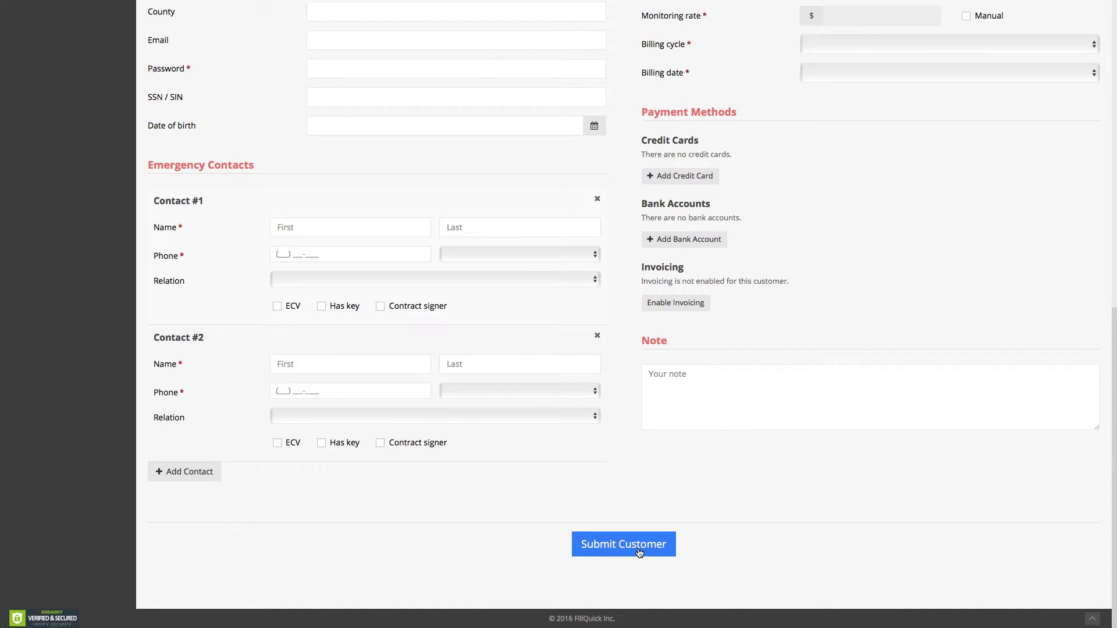
scroll(638, 520, "up", 11)
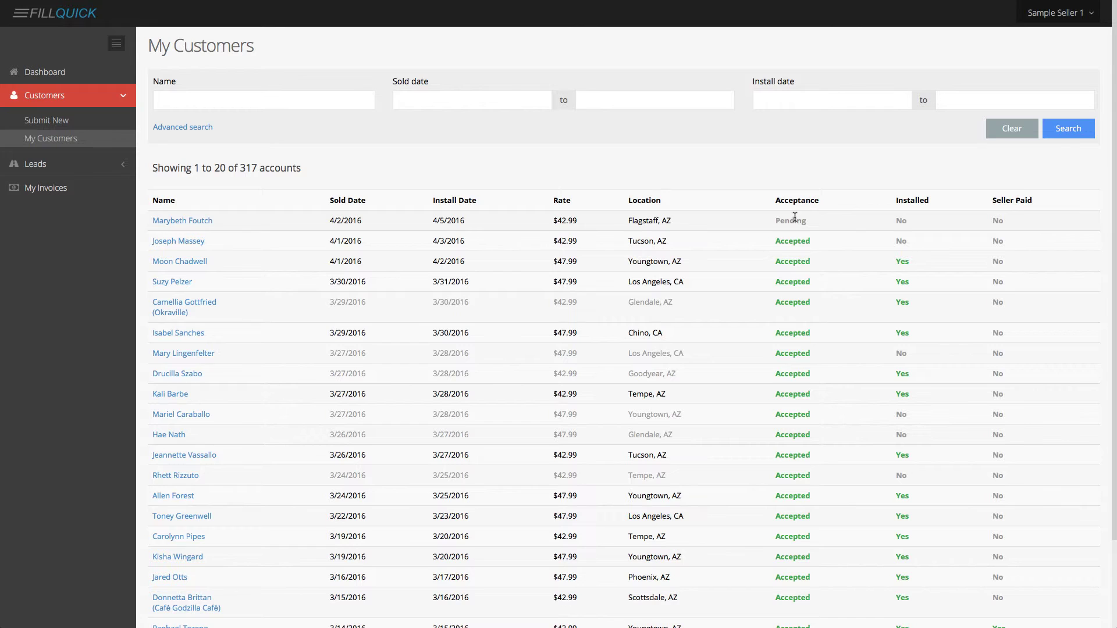
Use Advanced search to filter My Customers to Acceptance: Pending, leaving one account.
scroll(801, 393, "down", 2)
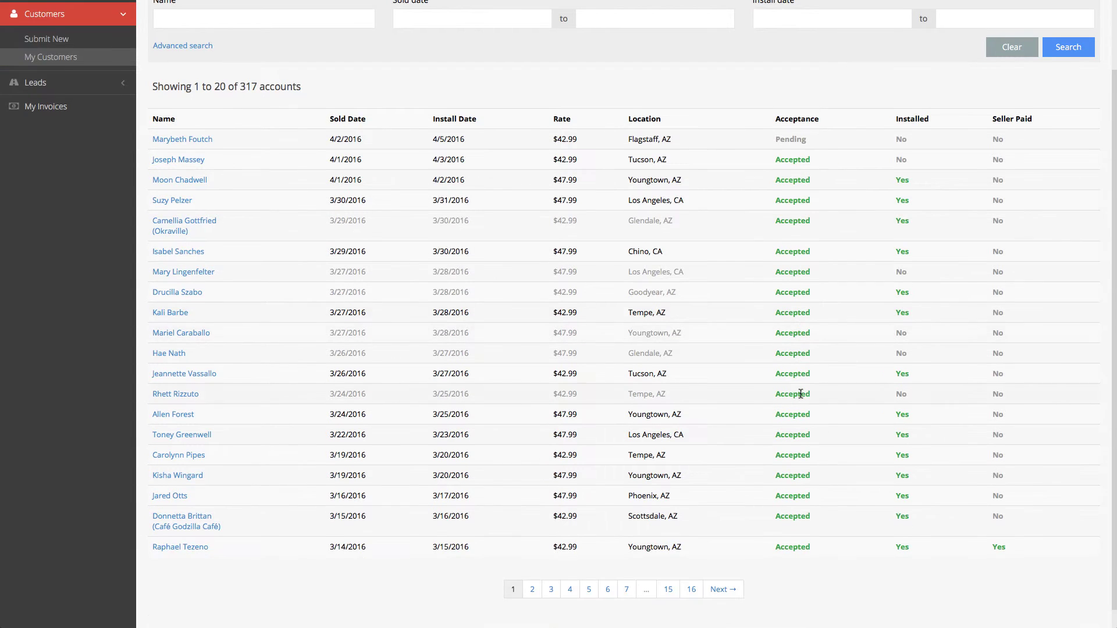
scroll(800, 393, "up", 2)
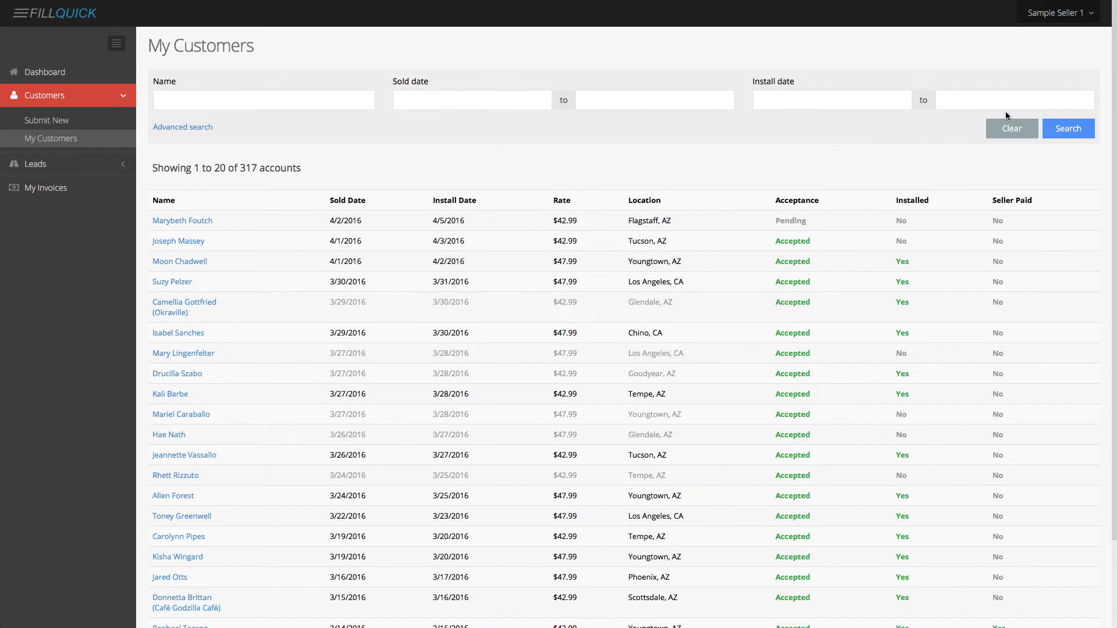
left_click(168, 128)
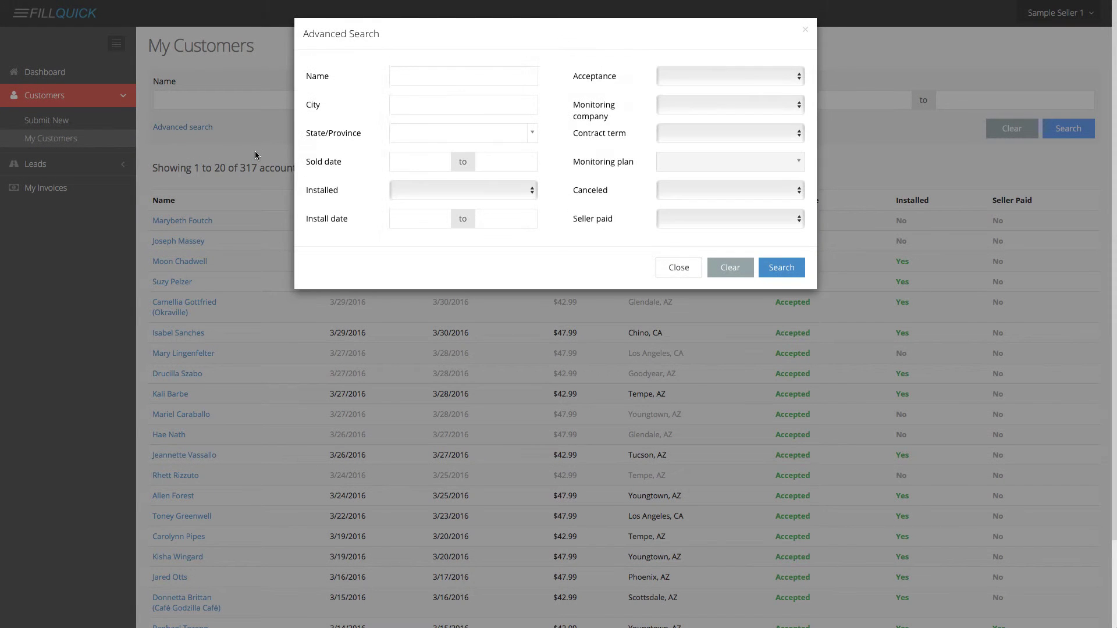
left_click(669, 77)
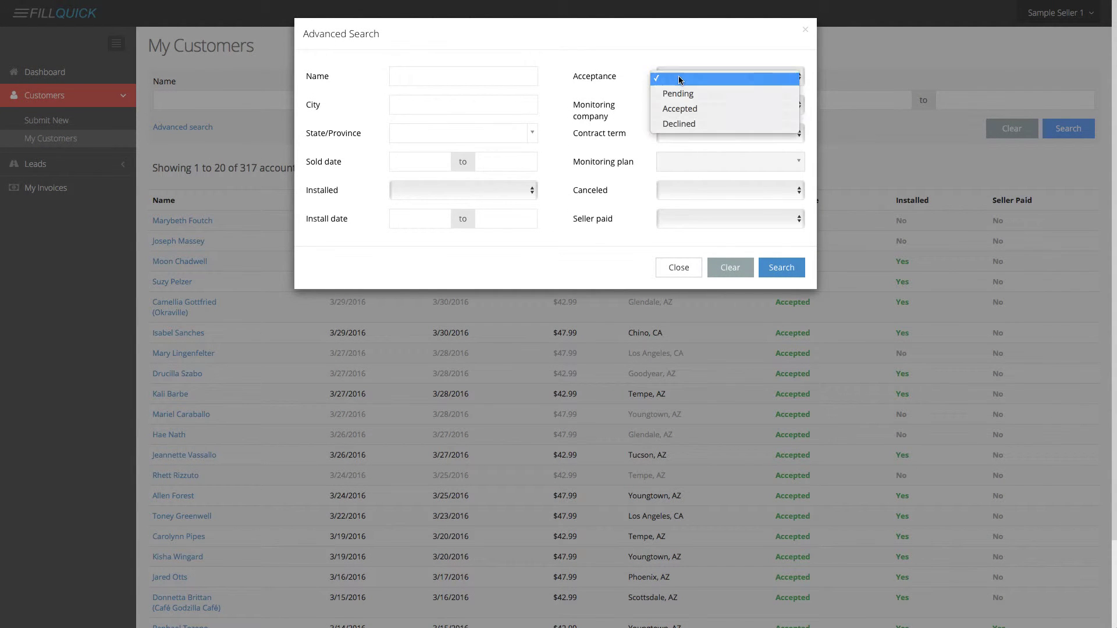
left_click(679, 94)
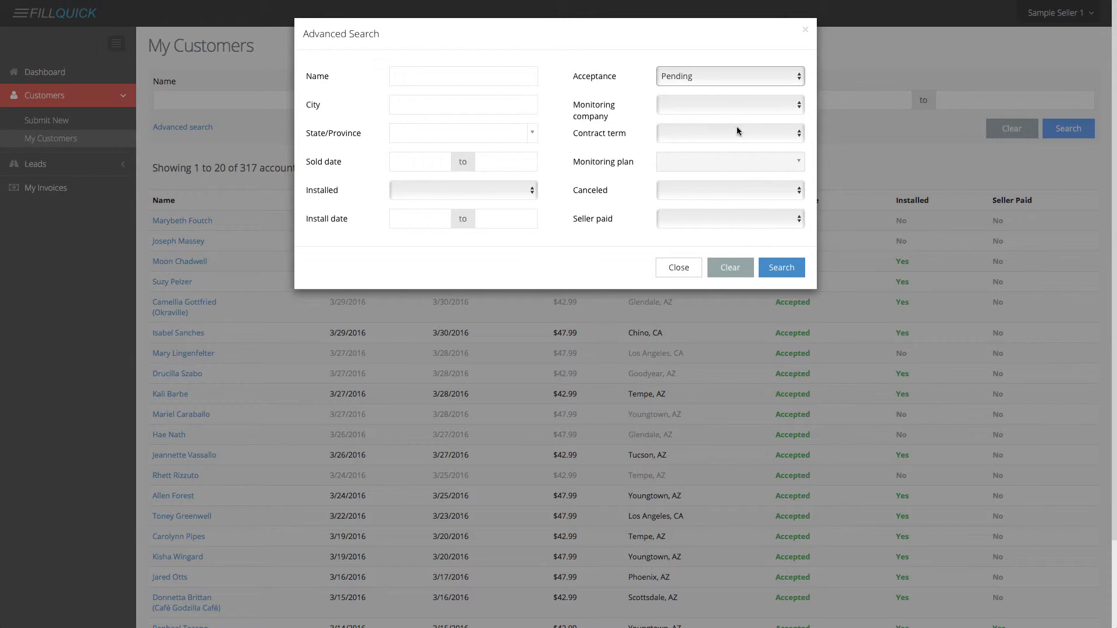
left_click(781, 267)
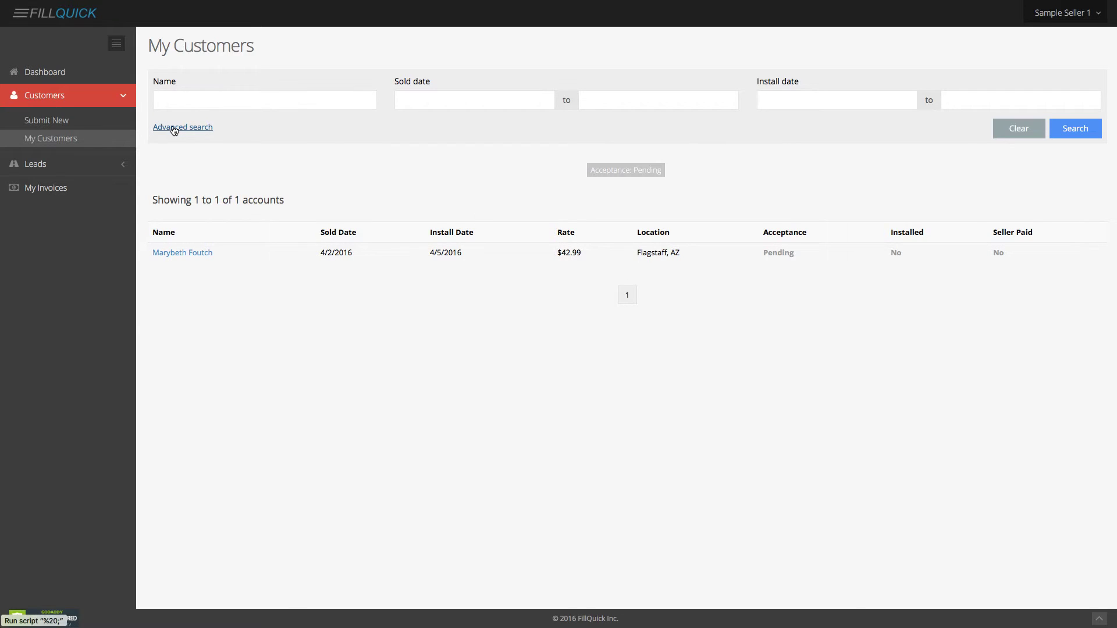
left_click(65, 163)
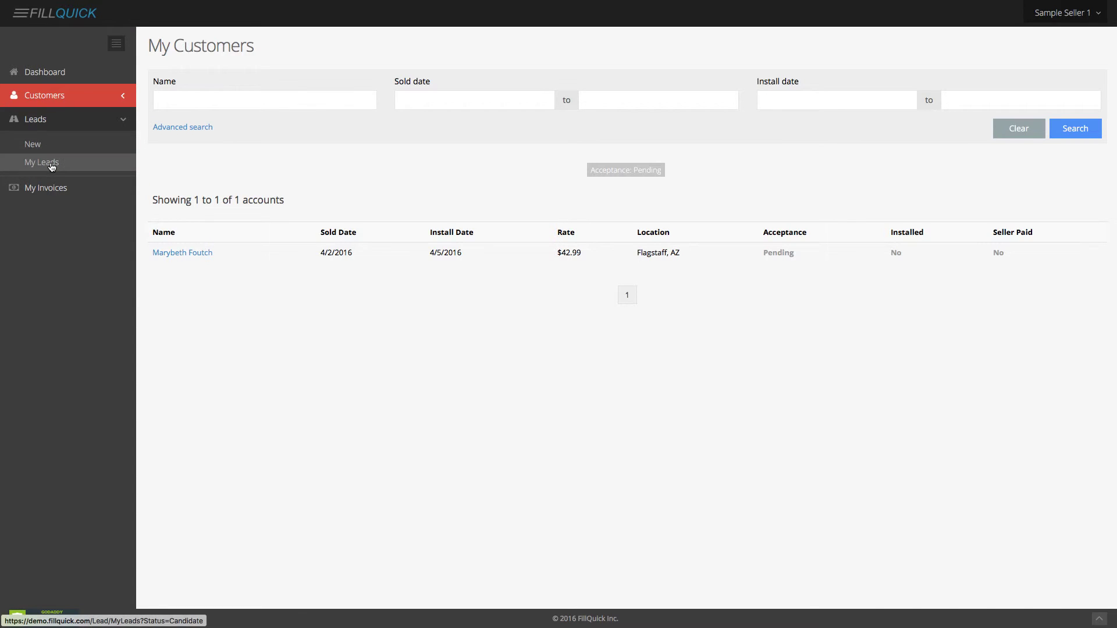
In My Leads, filter by Status: Disqualified to list the 19 disqualified leads.
left_click(51, 166)
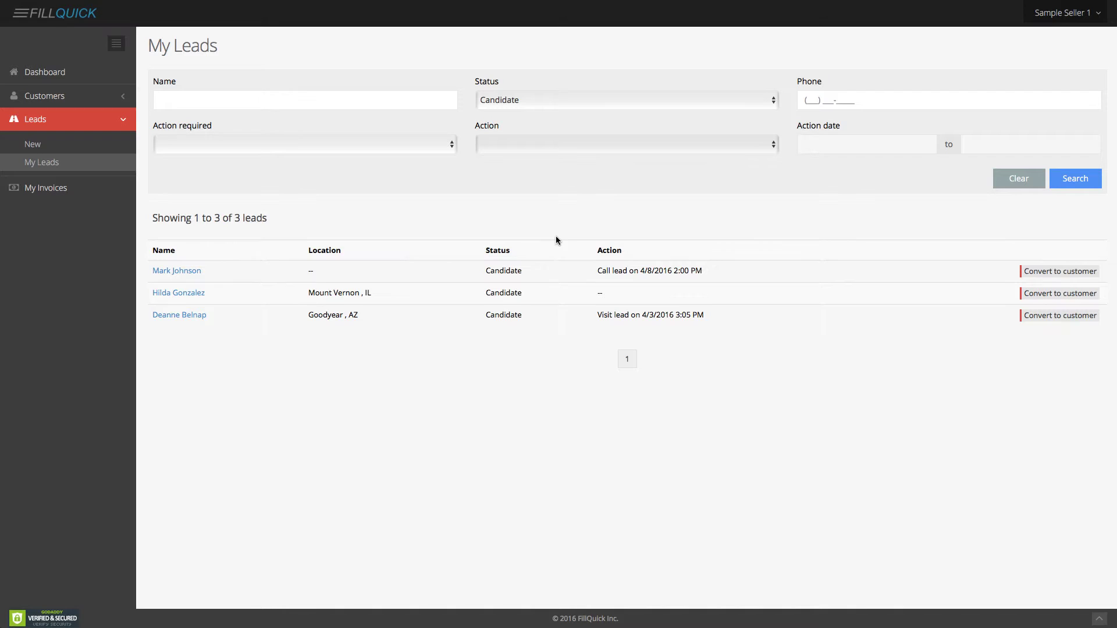
left_click(554, 102)
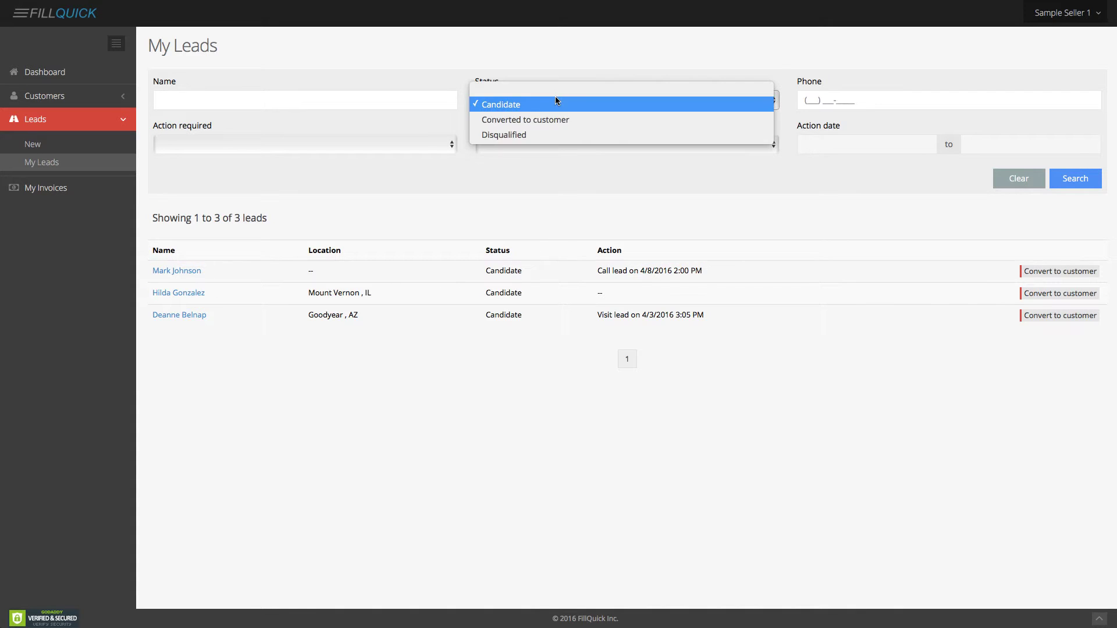
left_click(552, 134)
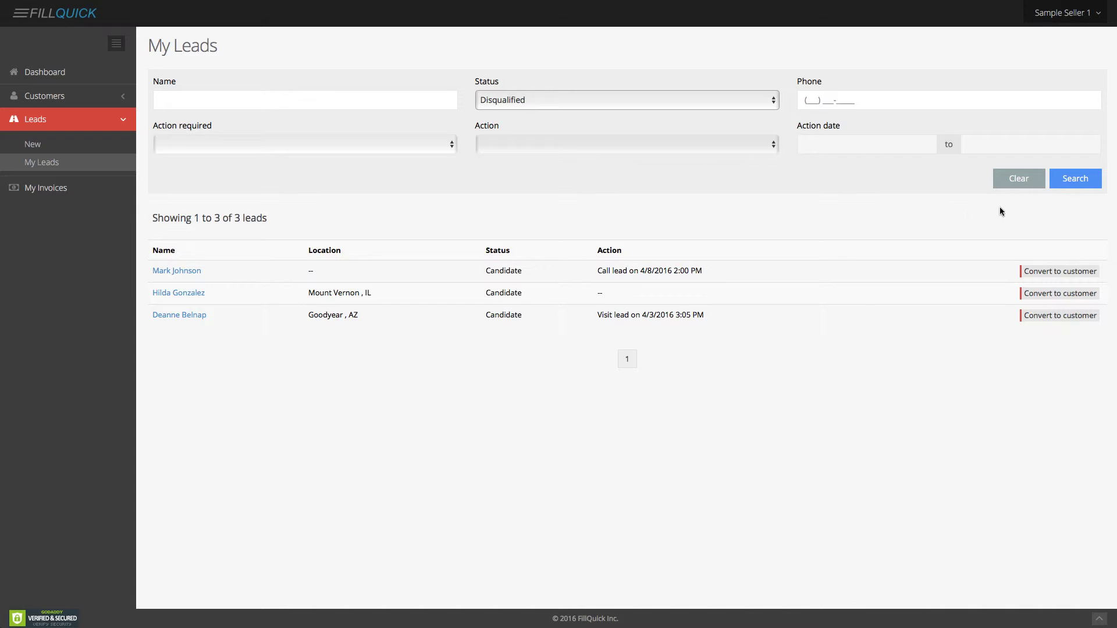
left_click(1079, 182)
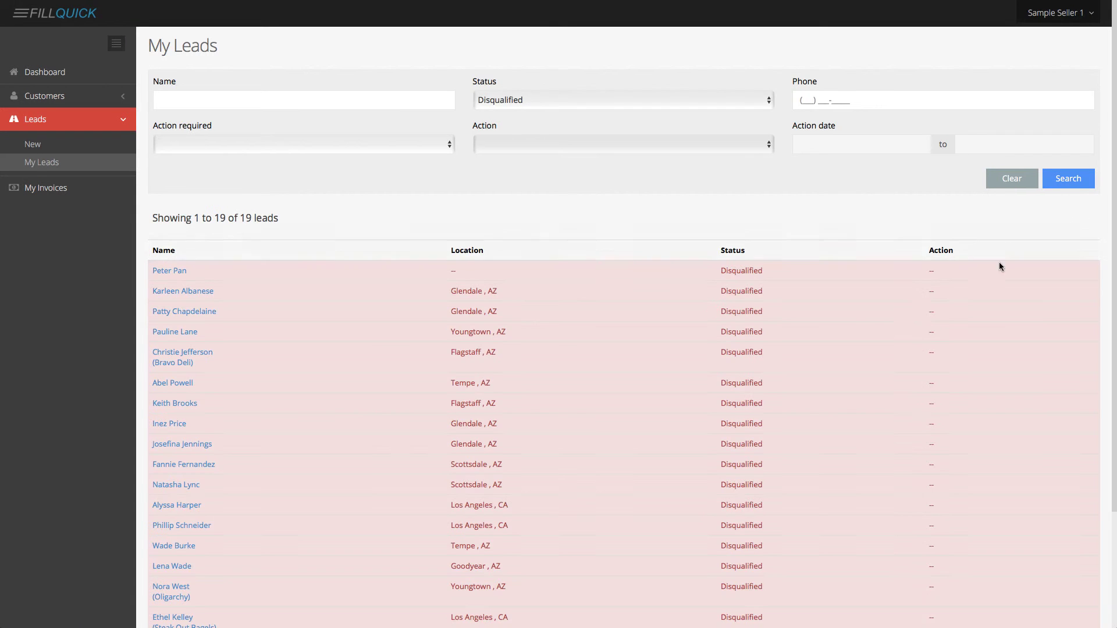
scroll(932, 332, "down", 3)
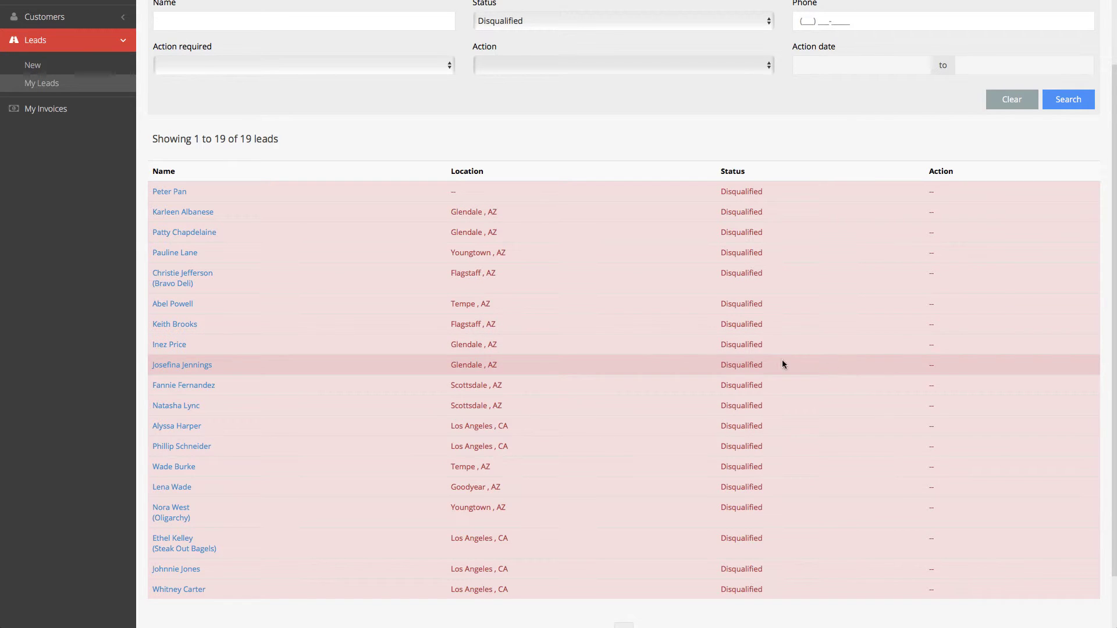
Open the Oligarchy business lead and reactivate it as a candidate.
left_click(170, 515)
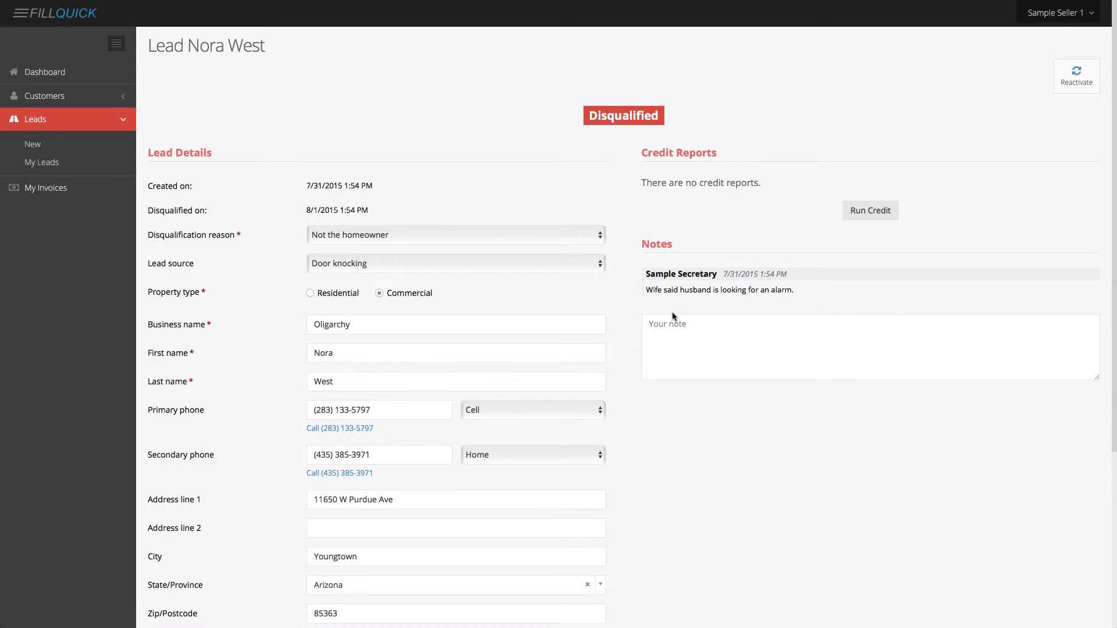
left_click_drag(794, 290, 745, 289)
scroll(713, 414, "down", 5)
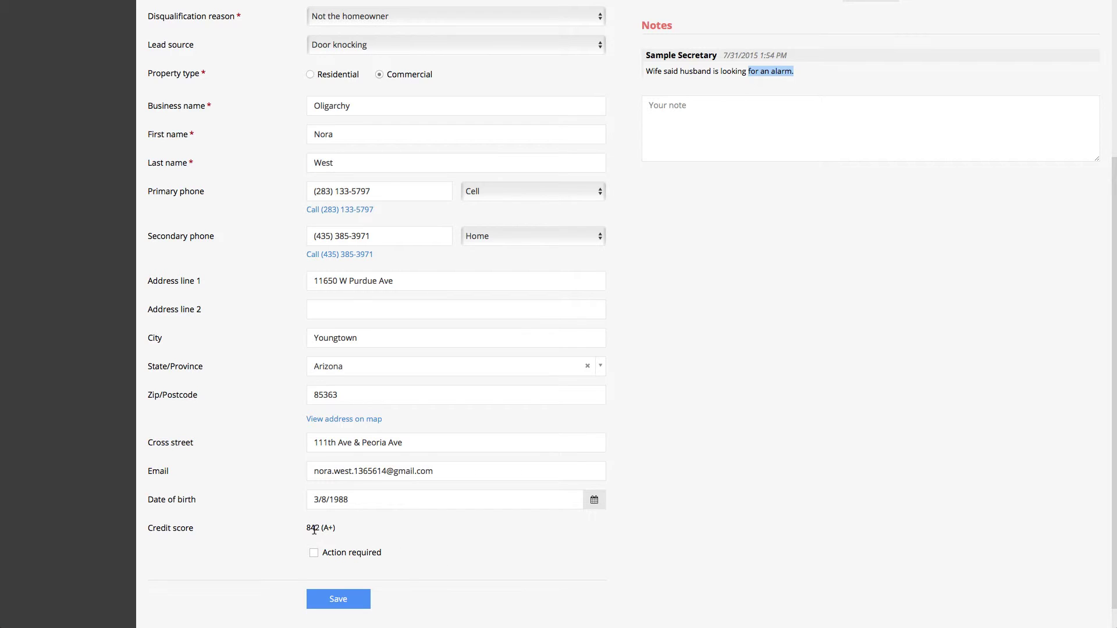
double_click(311, 529)
scroll(312, 530, "up", 5)
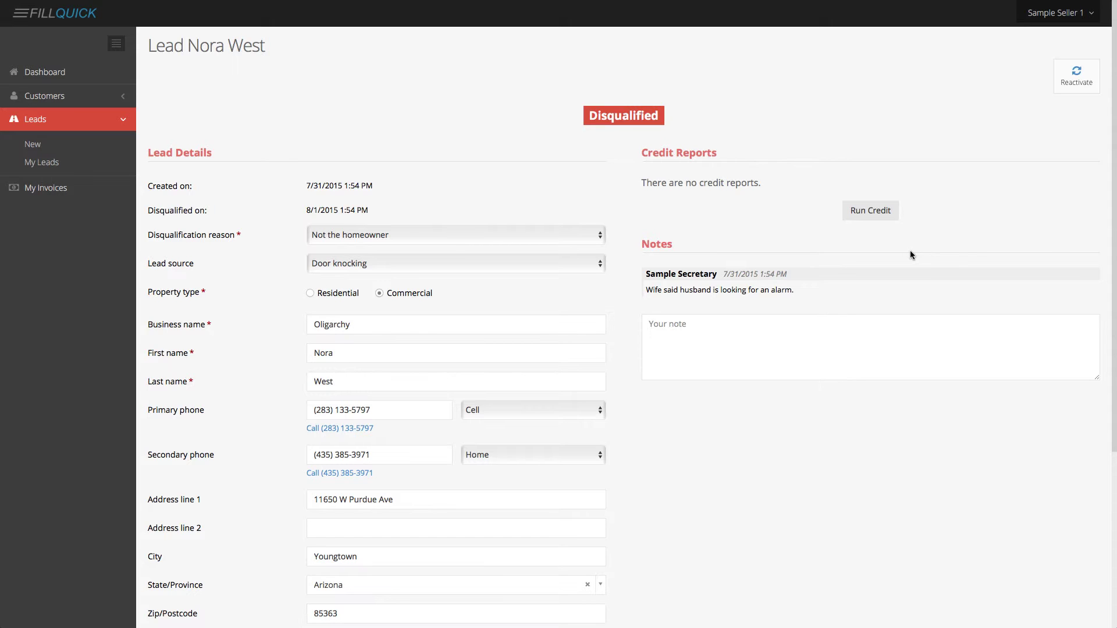
left_click(1076, 76)
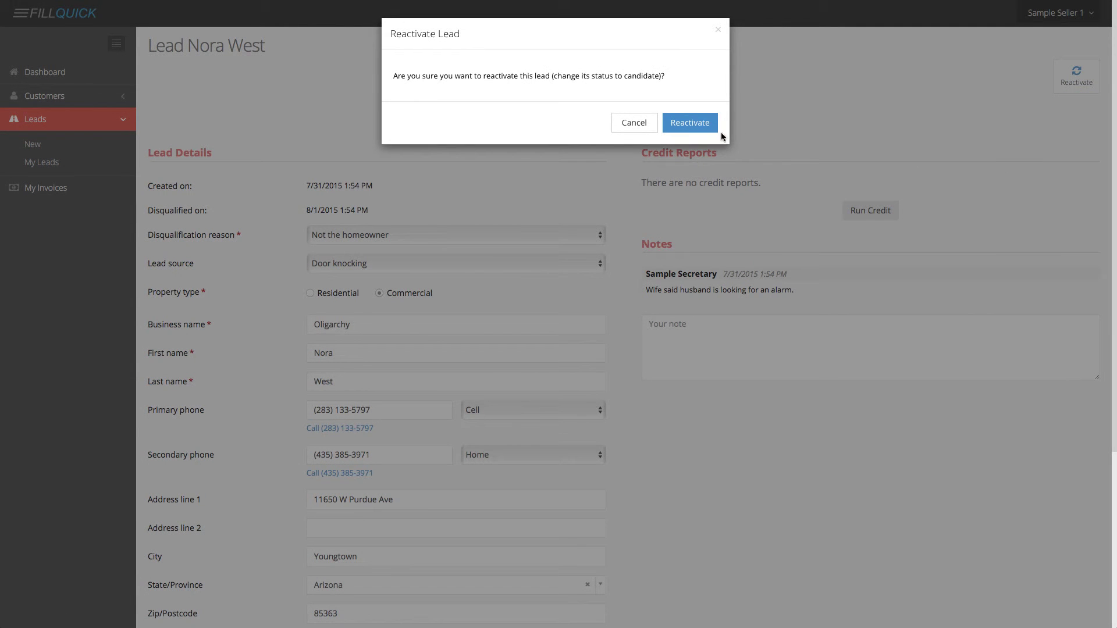
left_click(696, 128)
scroll(621, 314, "down", 4)
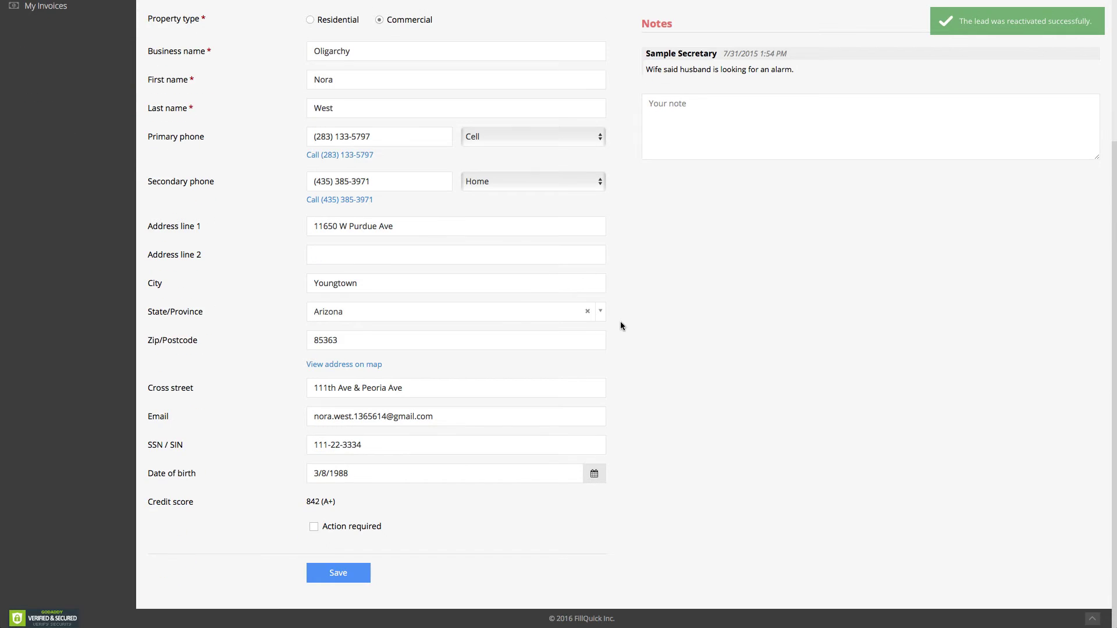
Add a required Visit lead action for 4/4/2016 10:15 AM and save the lead.
left_click(315, 526)
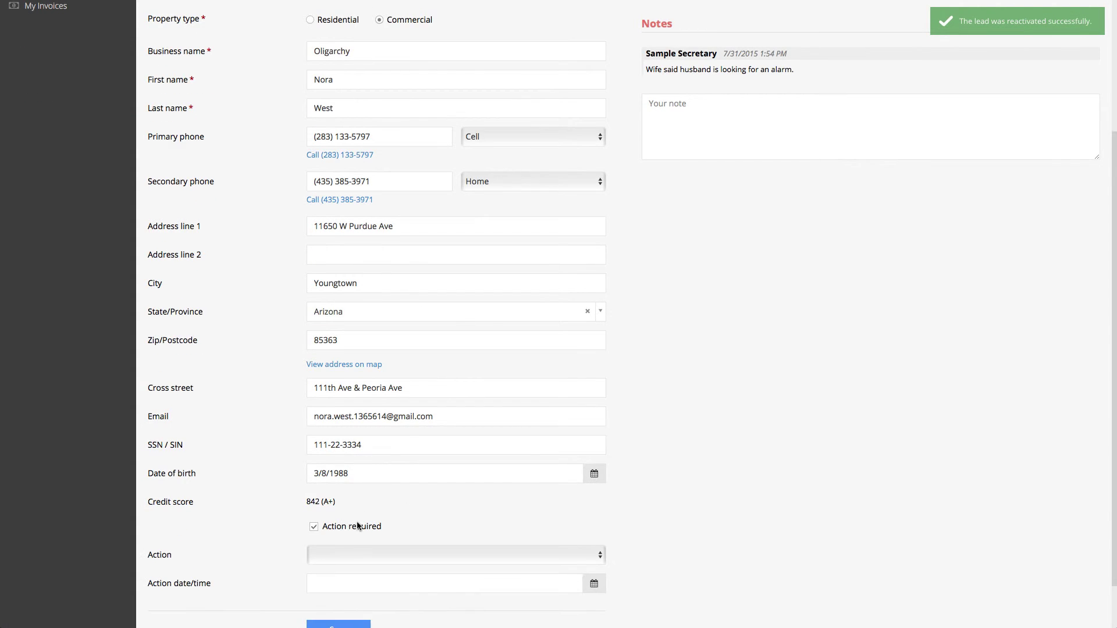
scroll(360, 523, "down", 1)
left_click(354, 501)
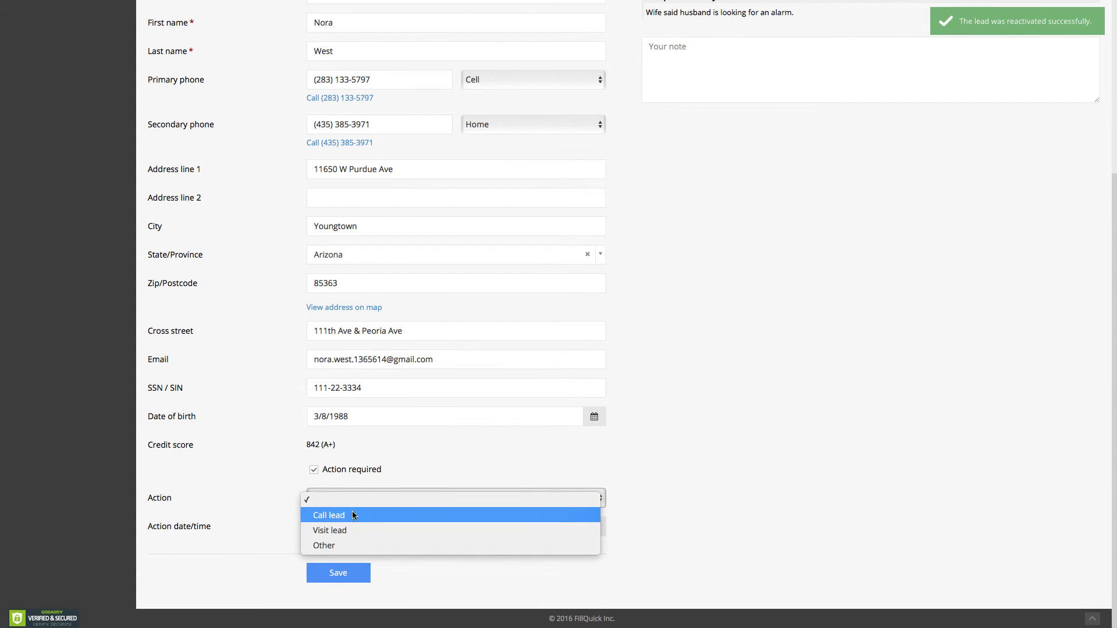
left_click(350, 530)
left_click(367, 527)
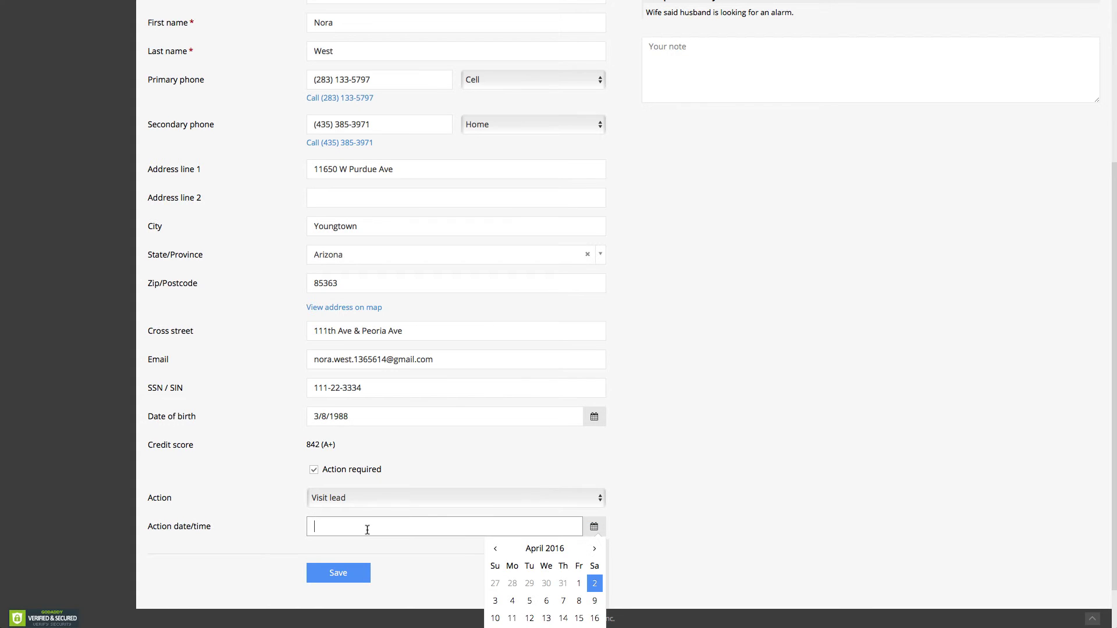
scroll(396, 525, "down", 1)
left_click(512, 546)
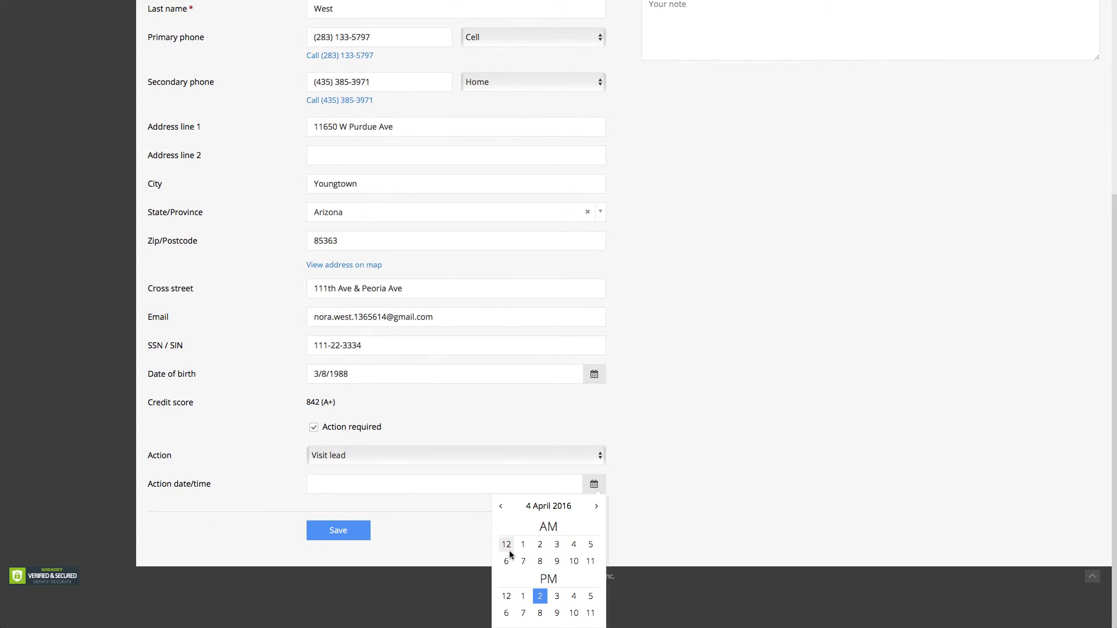
left_click(574, 561)
left_click(583, 579)
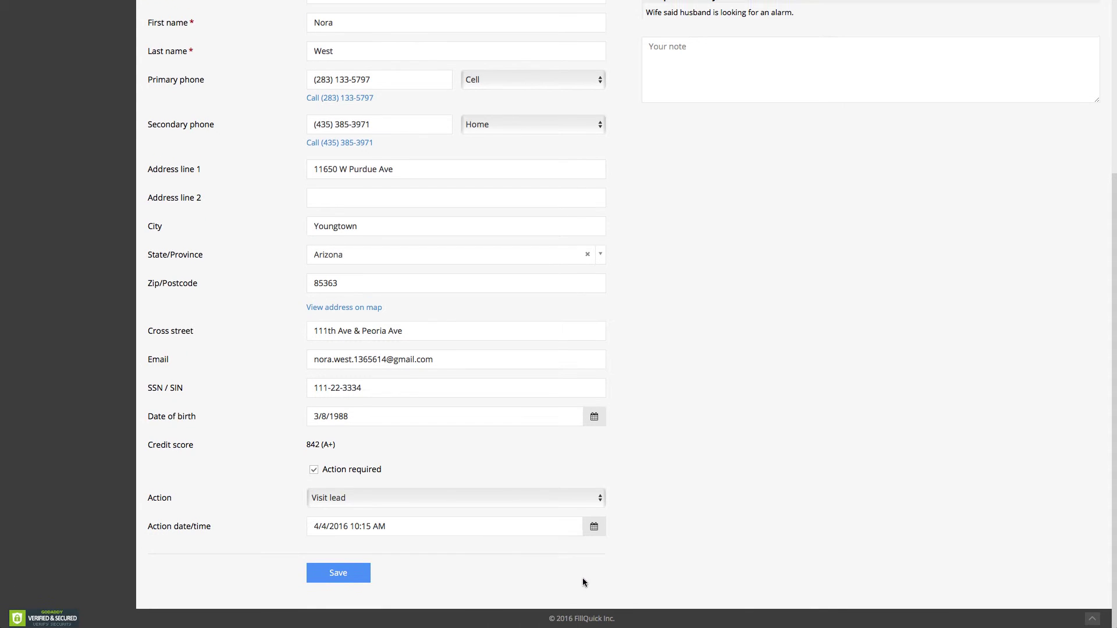
left_click(338, 573)
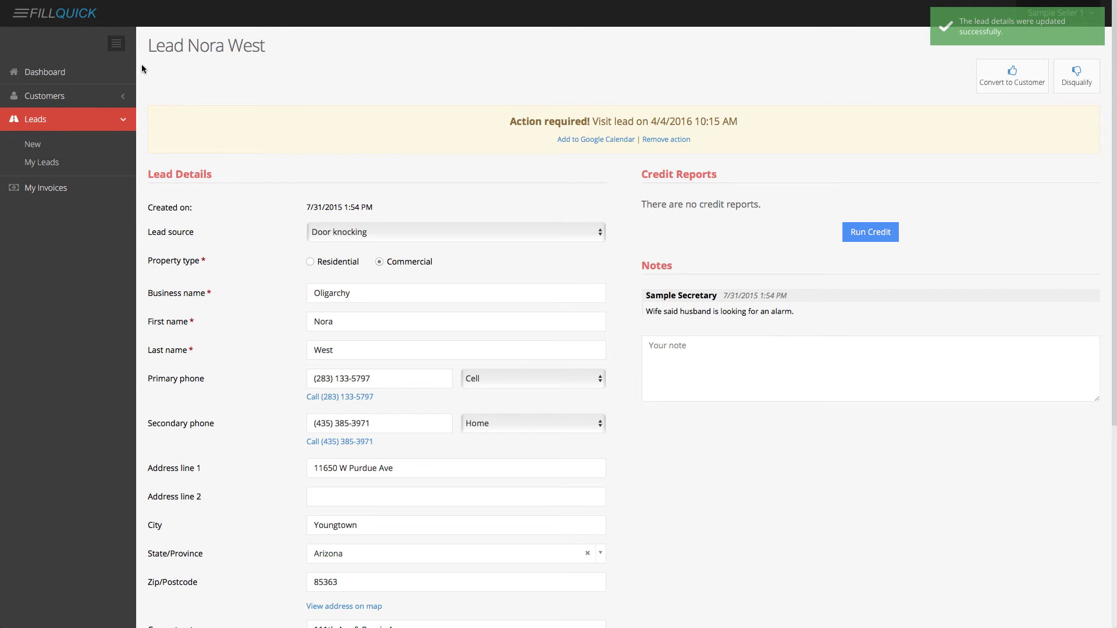
Go from the Dashboard to My Invoices and scroll through the bonus and commission invoices.
left_click(116, 71)
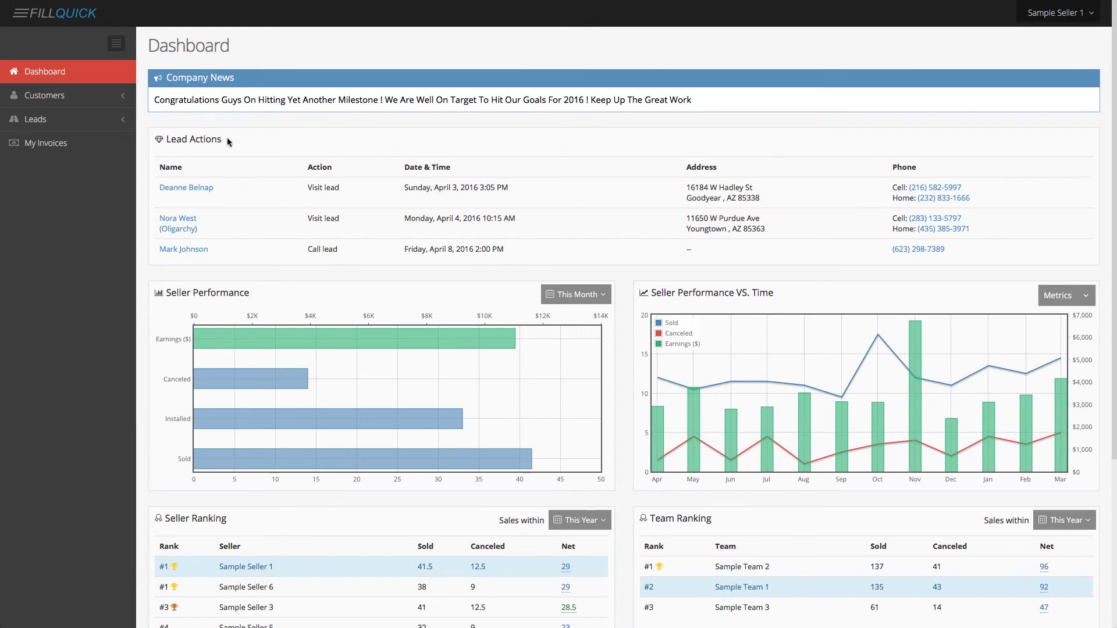
left_click(54, 145)
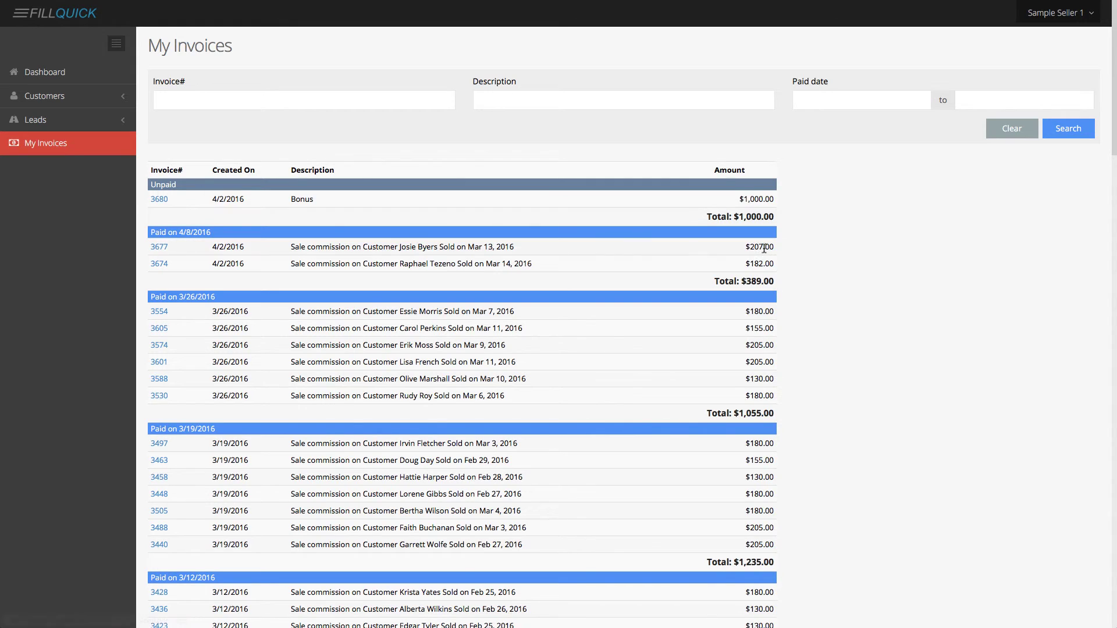
scroll(832, 285, "down", 2)
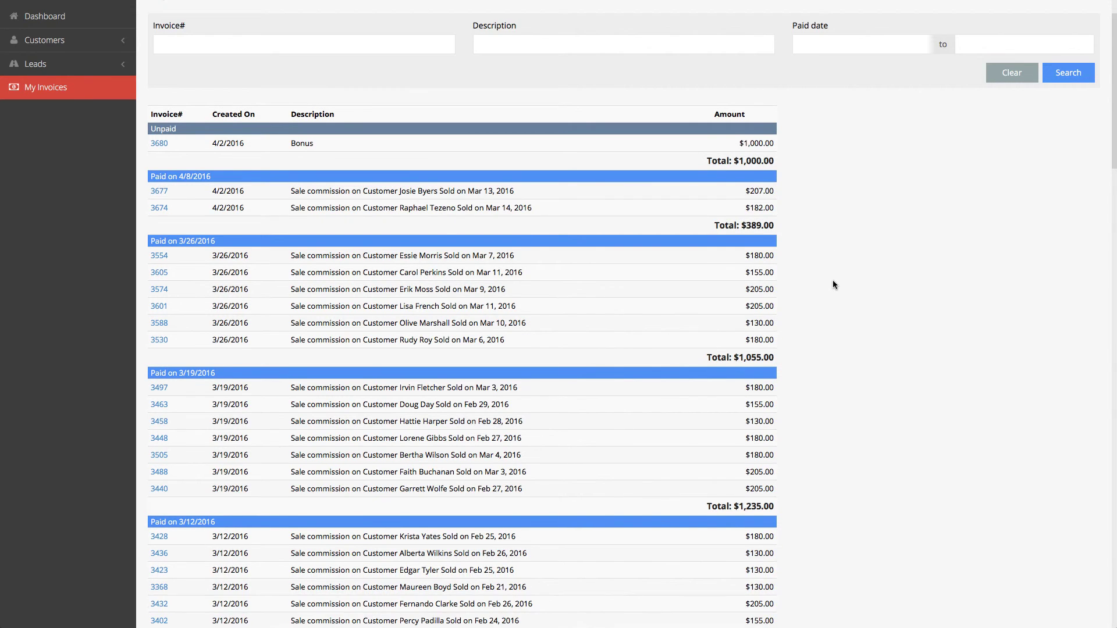
scroll(834, 284, "down", 4)
scroll(833, 284, "up", 5)
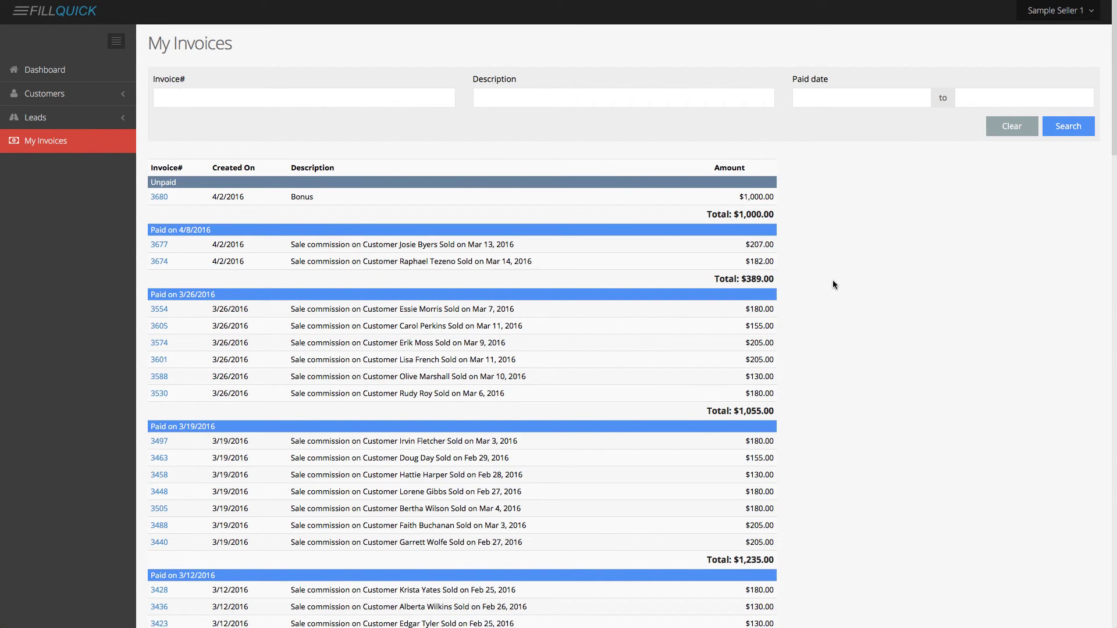
scroll(833, 285, "down", 5)
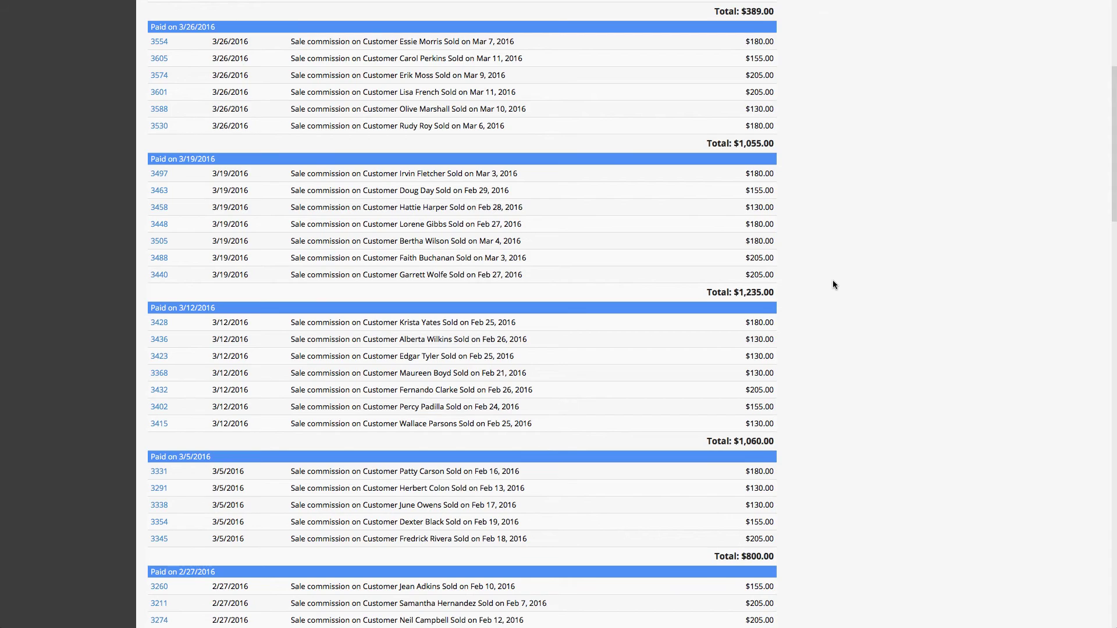
scroll(832, 284, "up", 5)
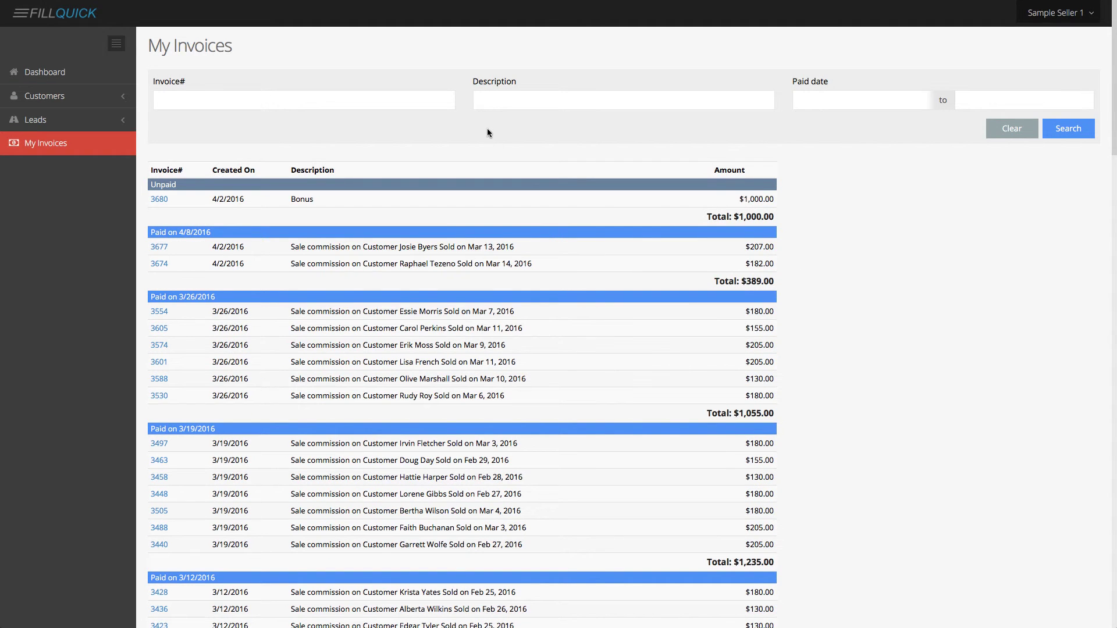
Filter invoices by the customer's surname and open the matching paid invoice's customer General Info.
left_click(505, 103)
type("owens")
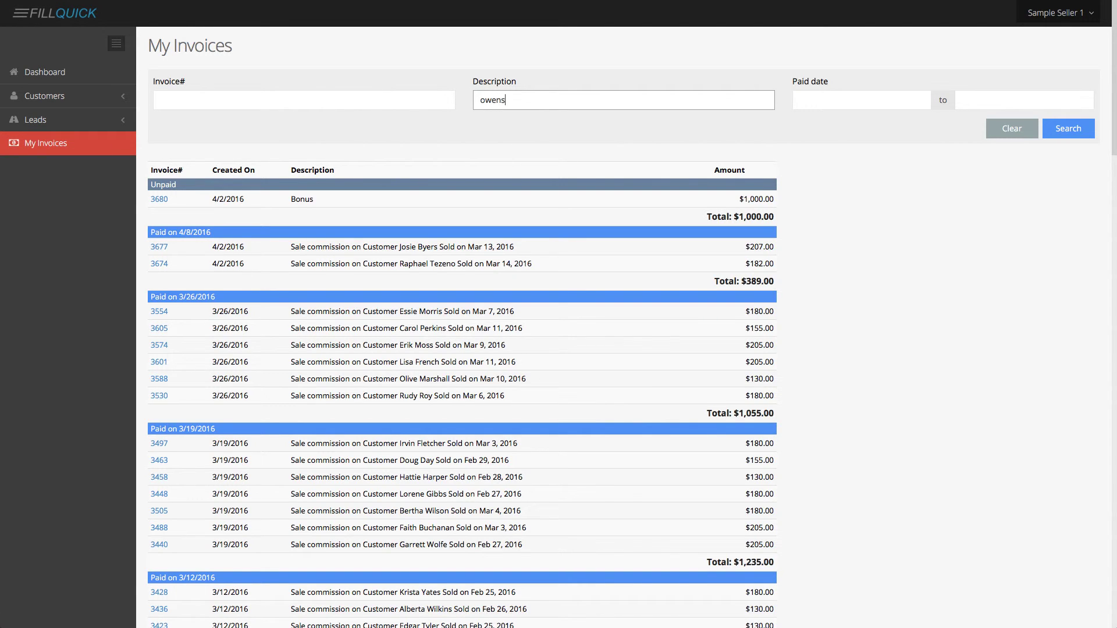
key("Return")
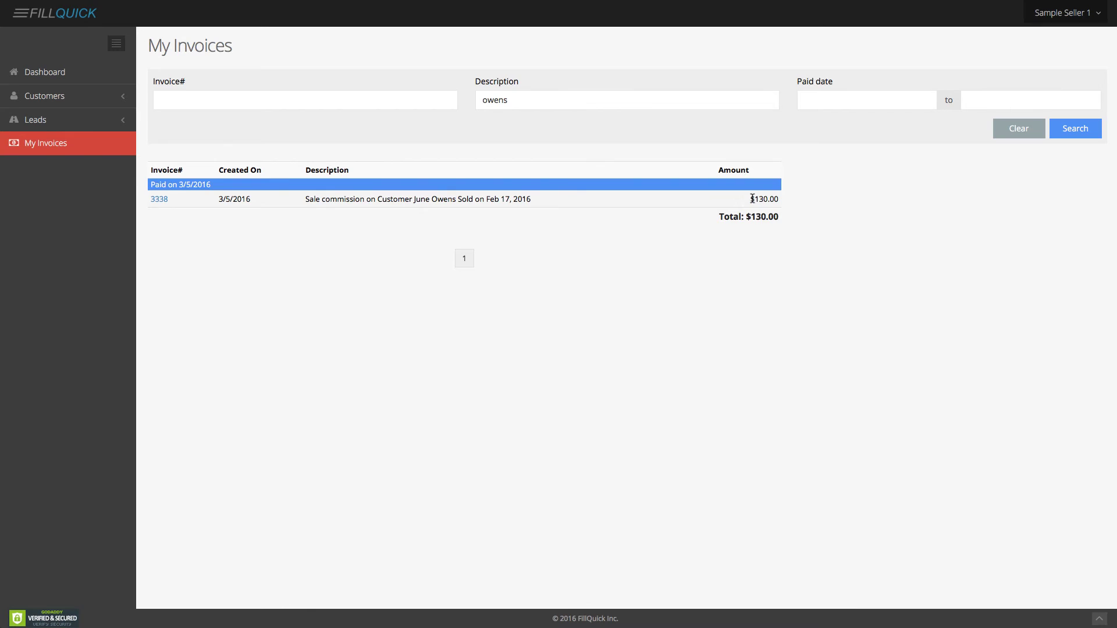
left_click(158, 201)
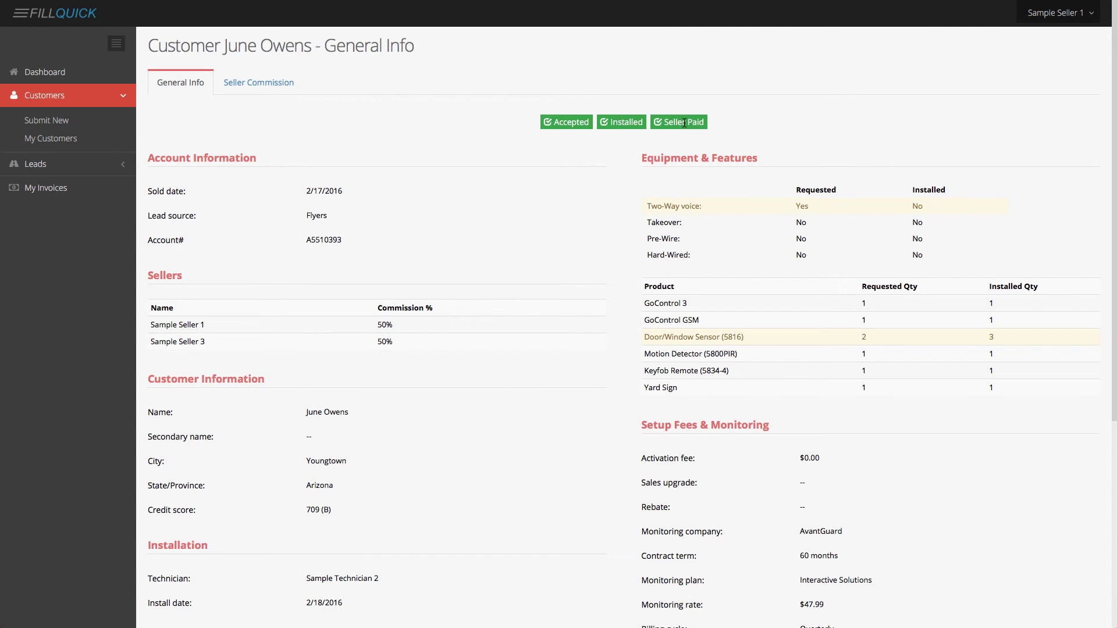
scroll(740, 240, "down", 2)
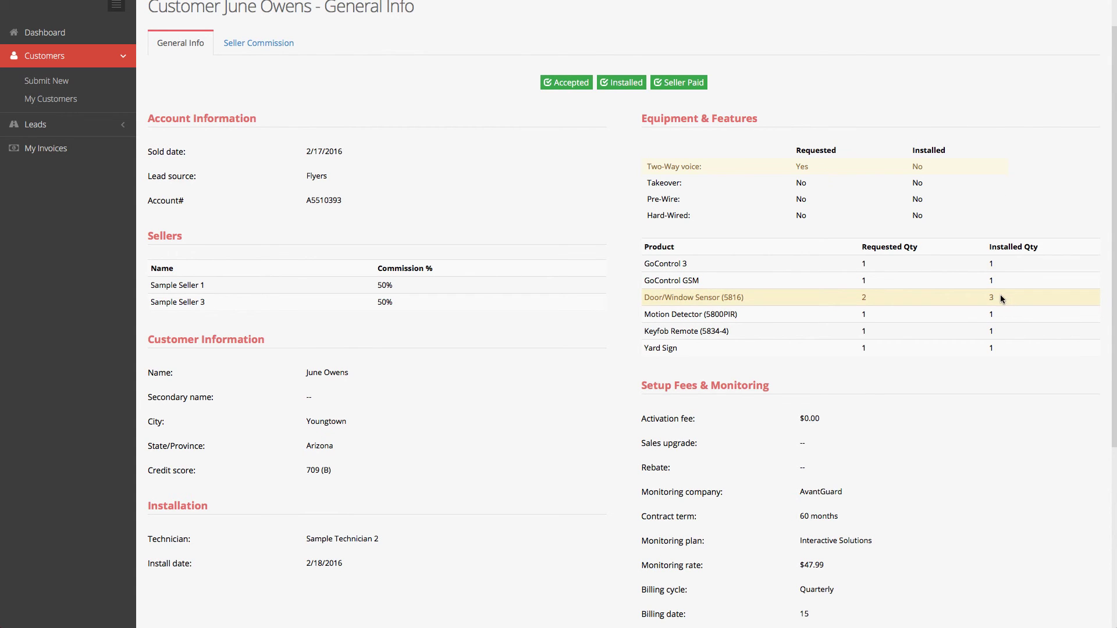
scroll(993, 300, "down", 5)
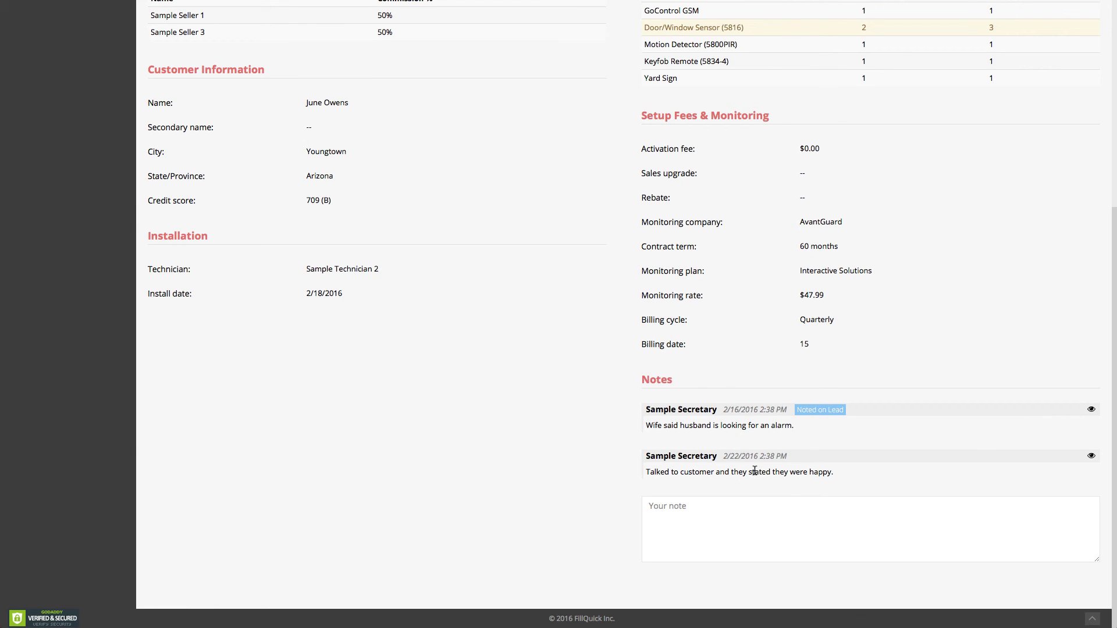
scroll(762, 464, "up", 5)
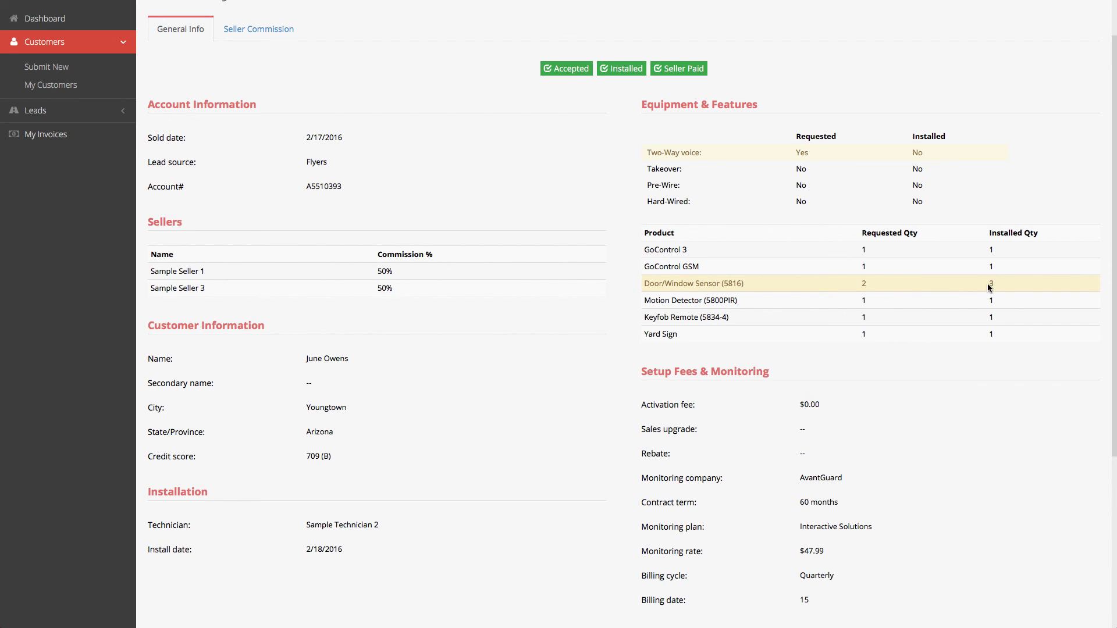
scroll(989, 285, "up", 2)
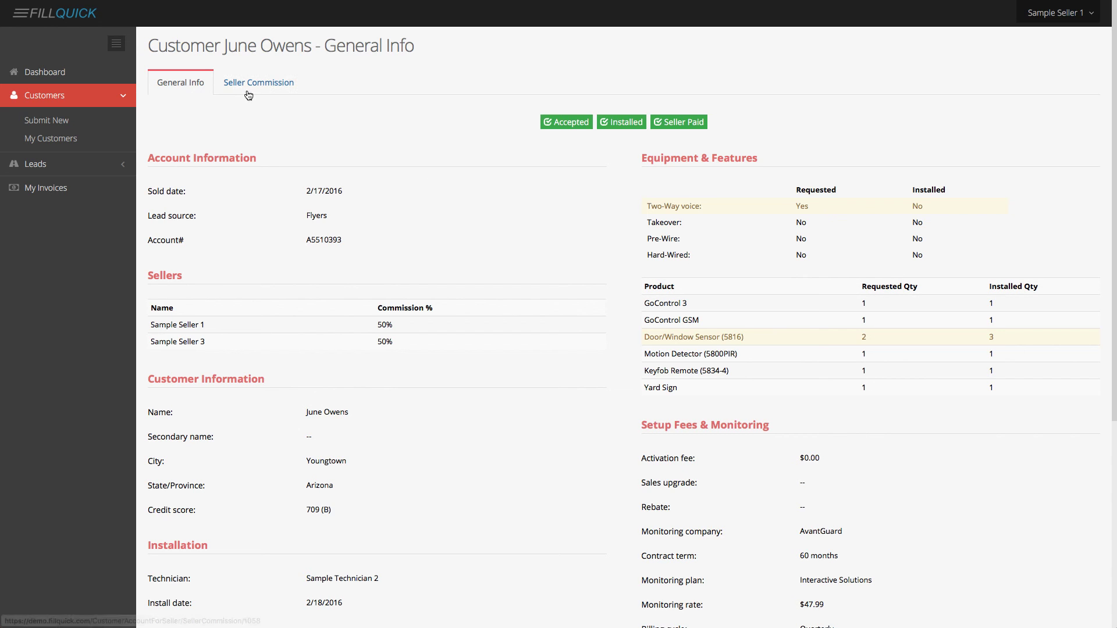
Return to the Dashboard to see the scheduled visit among the lead actions.
left_click(81, 82)
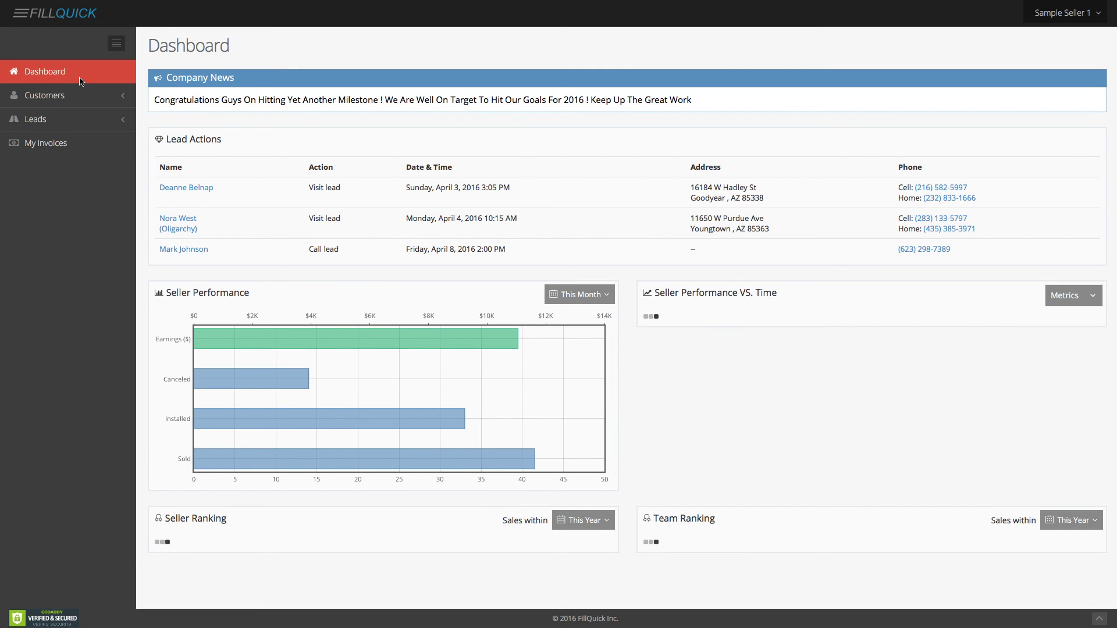